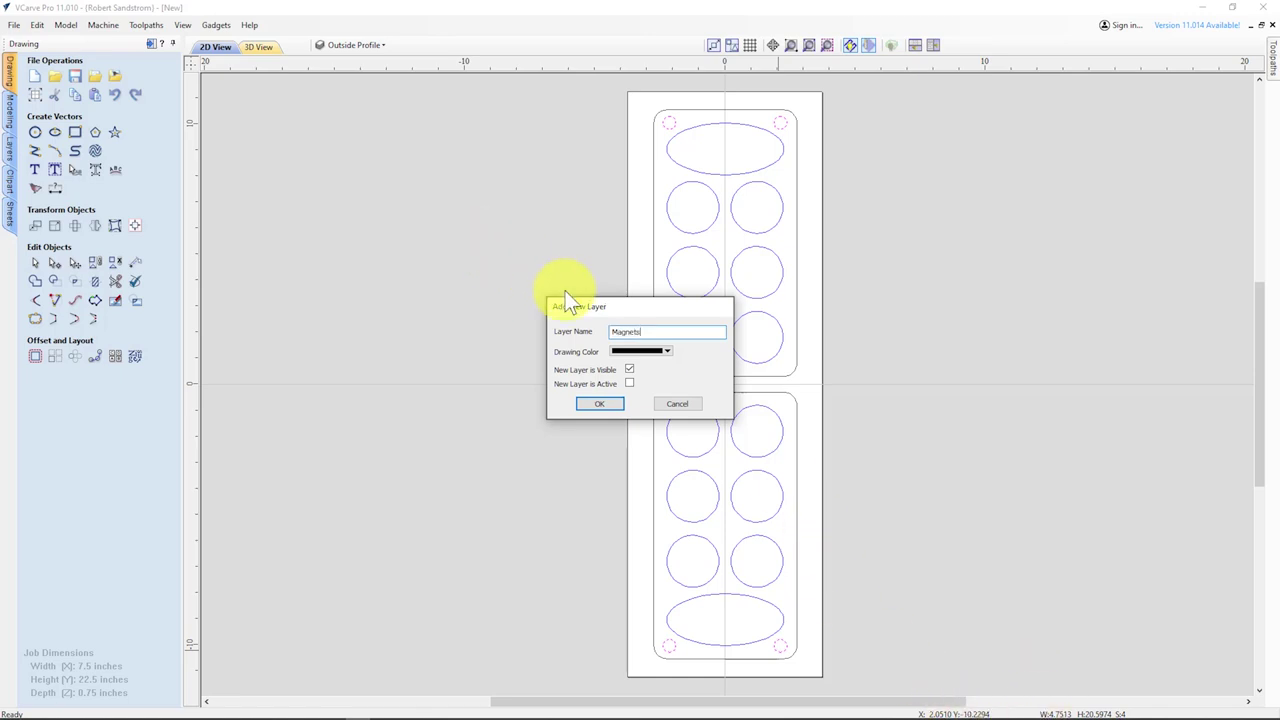
- Give the new Magnets layer a red drawing color and create the layer
left_click(668, 351)
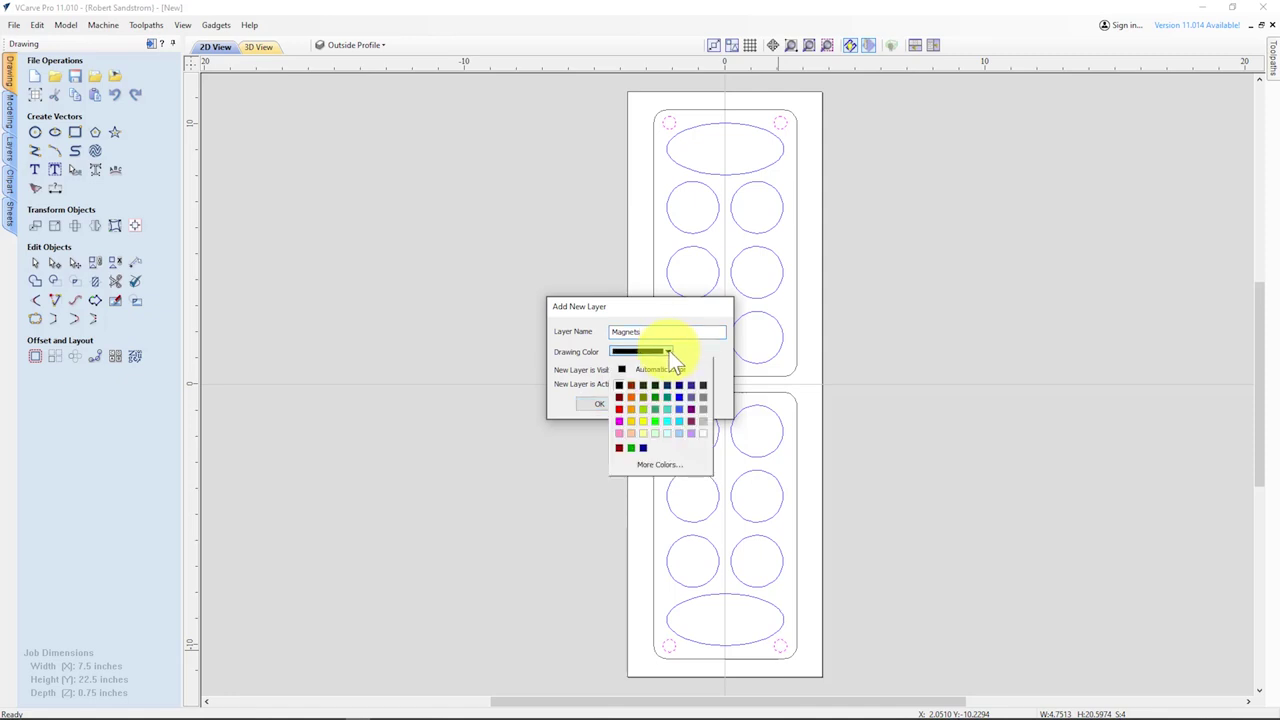
left_click(632, 397)
left_click(597, 402)
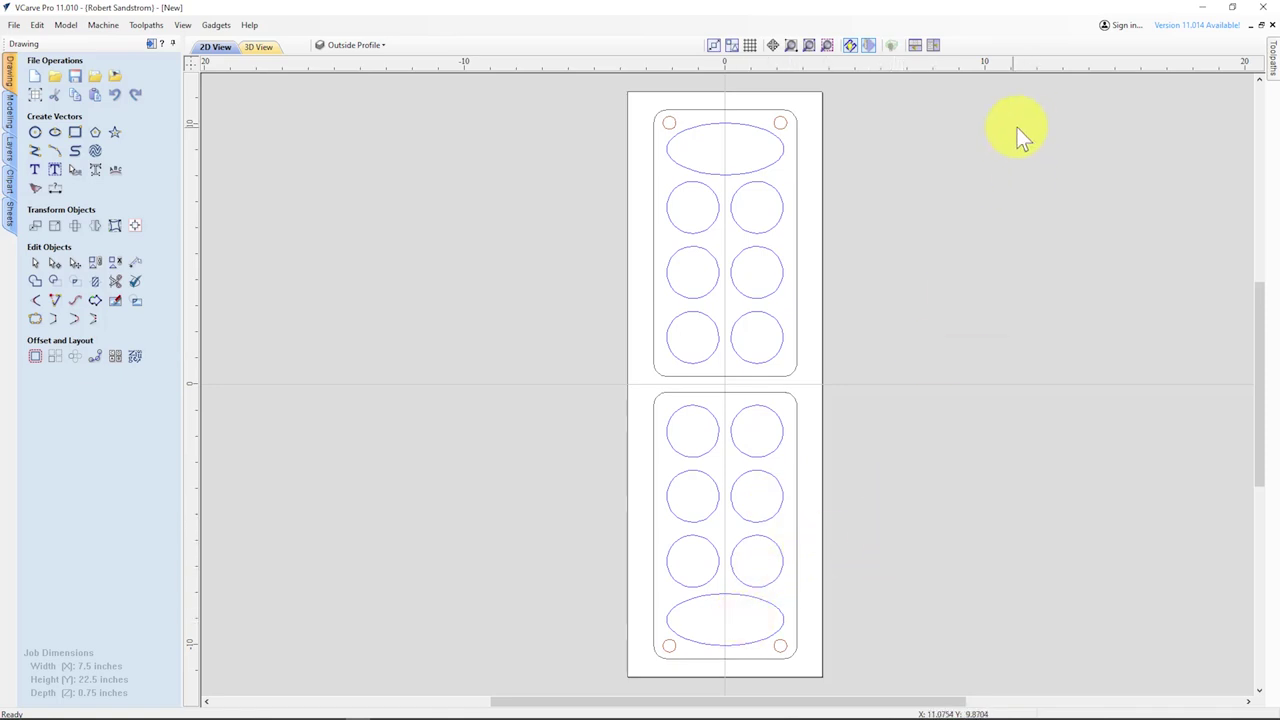
- Set up a 2D profile toolpath cutting 0.2 inches deep on the vectors, automatically associated with all closed vectors on the Pockets layer
left_click(150, 44)
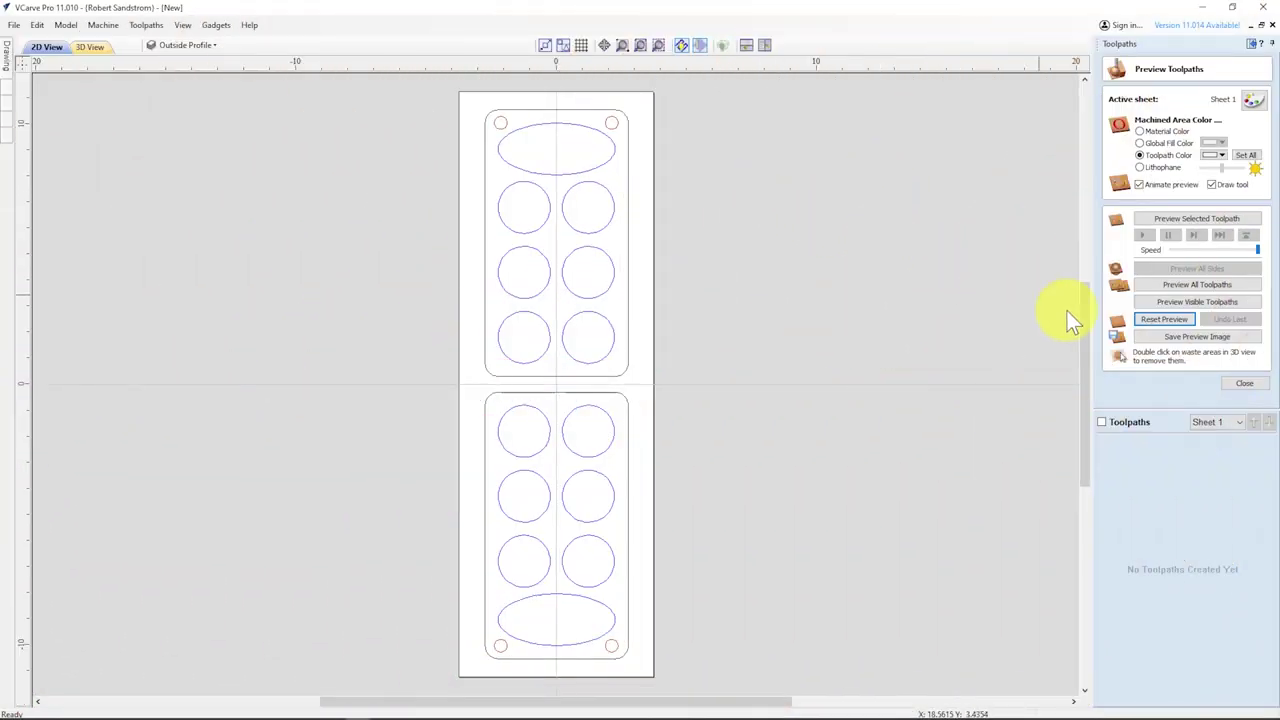
left_click(1242, 385)
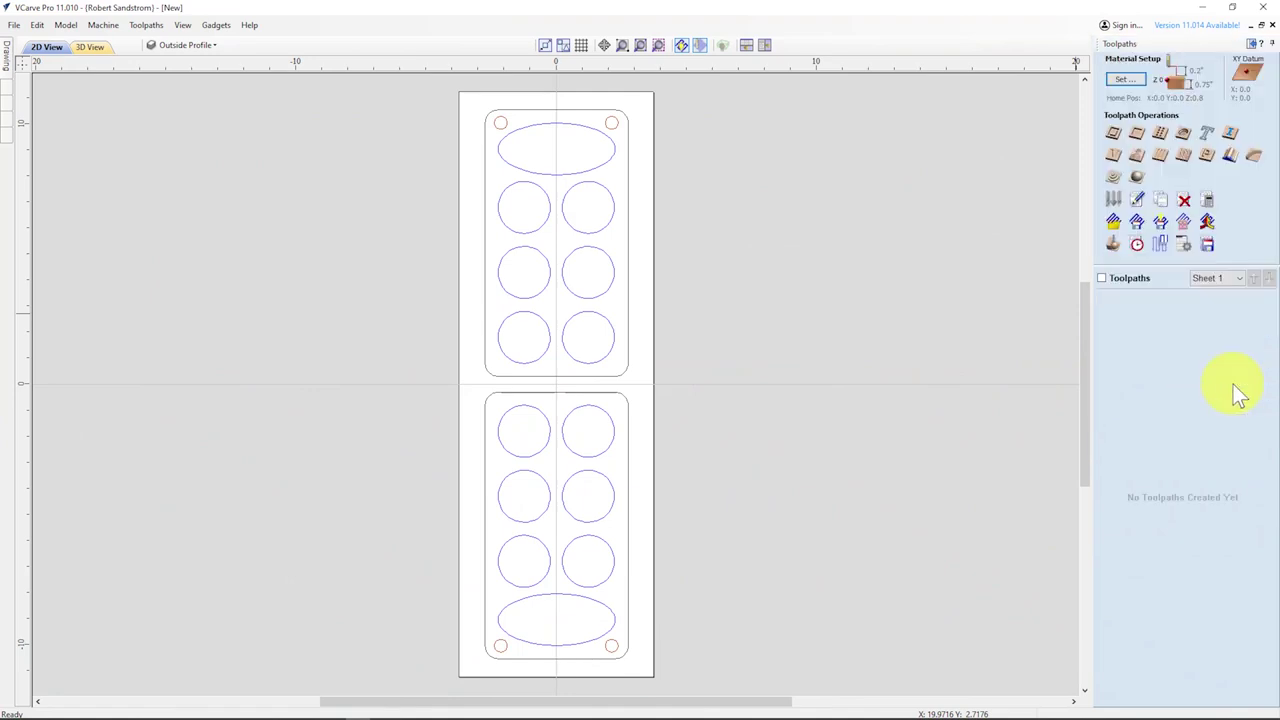
left_click(1115, 136)
left_click(1120, 136)
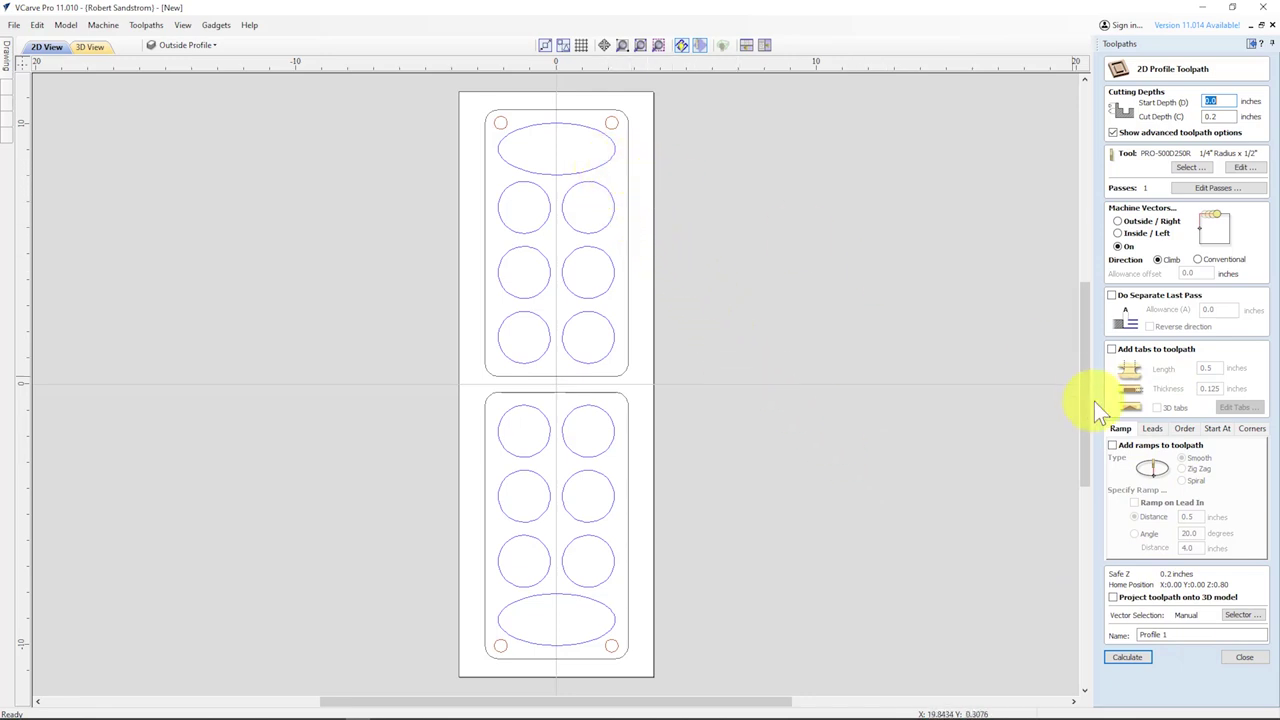
left_click(1238, 615)
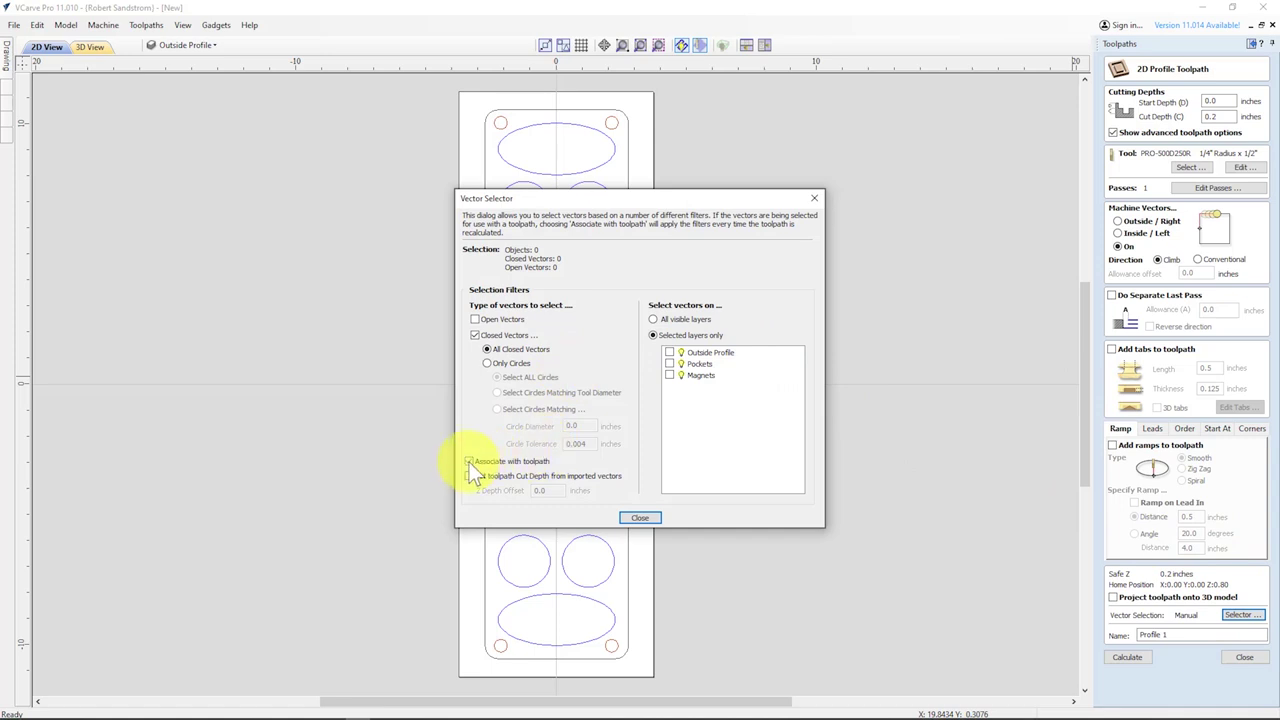
left_click(668, 364)
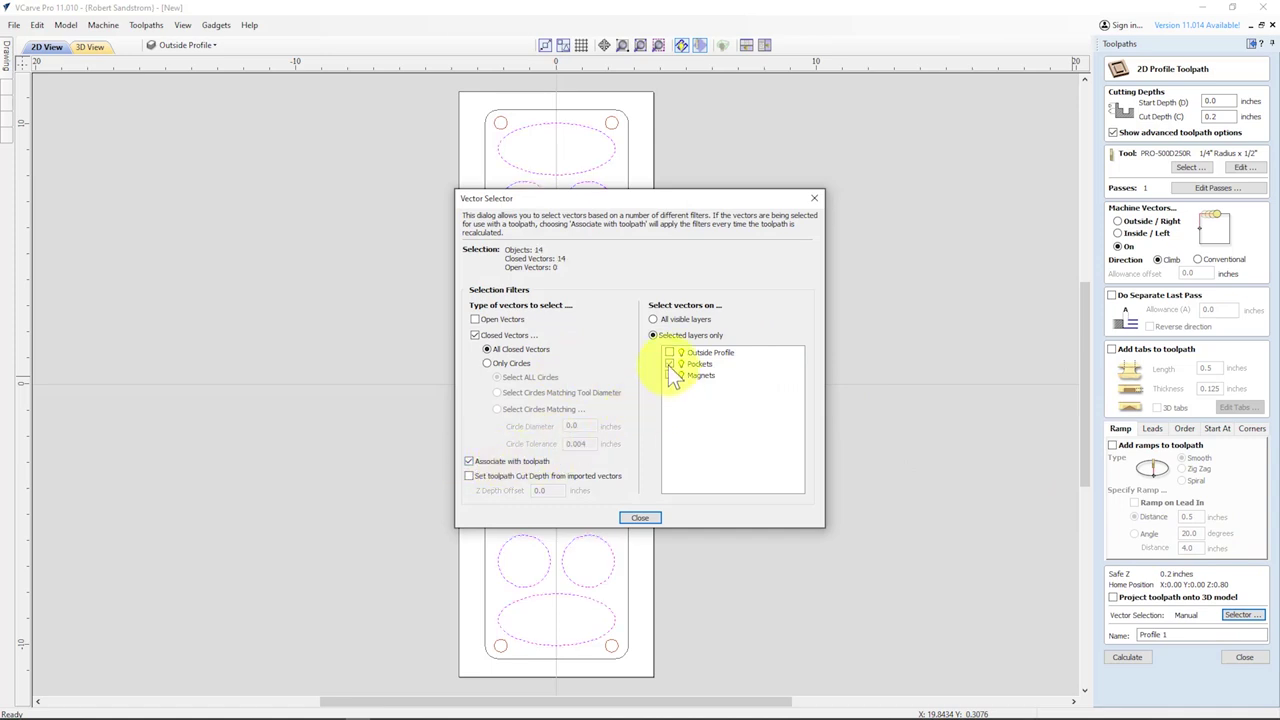
left_click(651, 520)
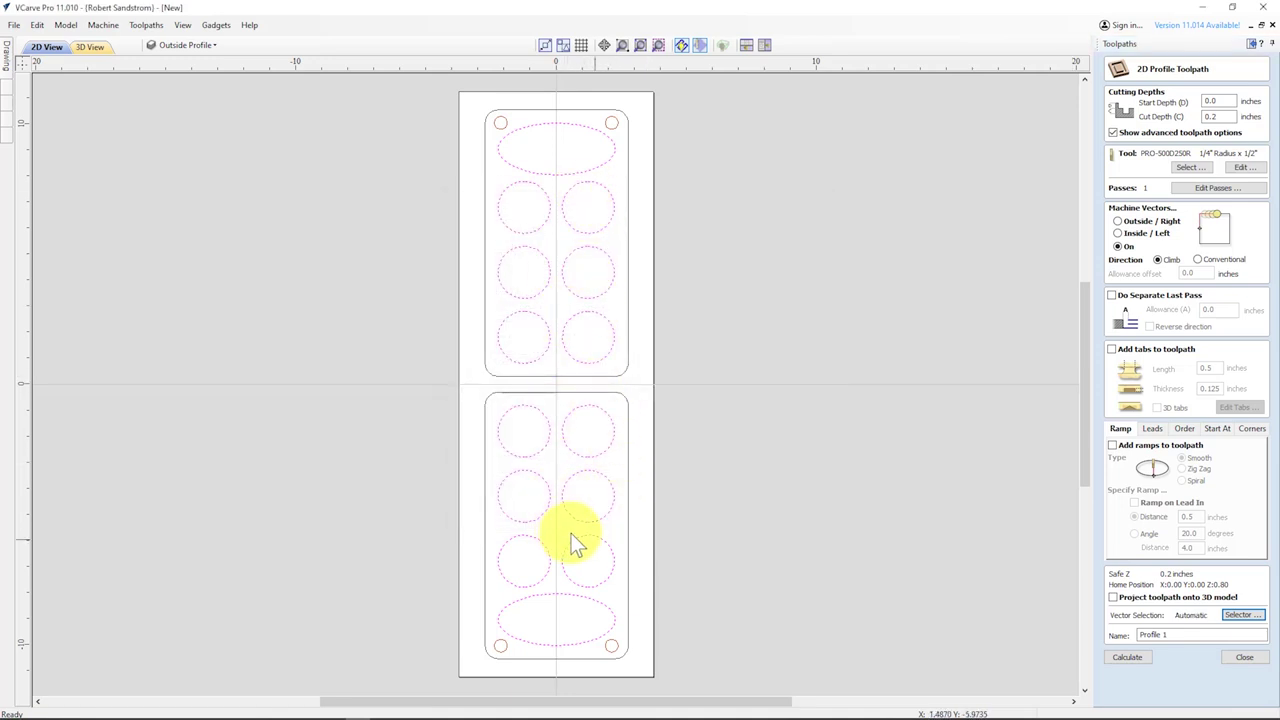
- Calculate the profile toolpath and preview its cut around the pockets in 3D
left_click(1126, 659)
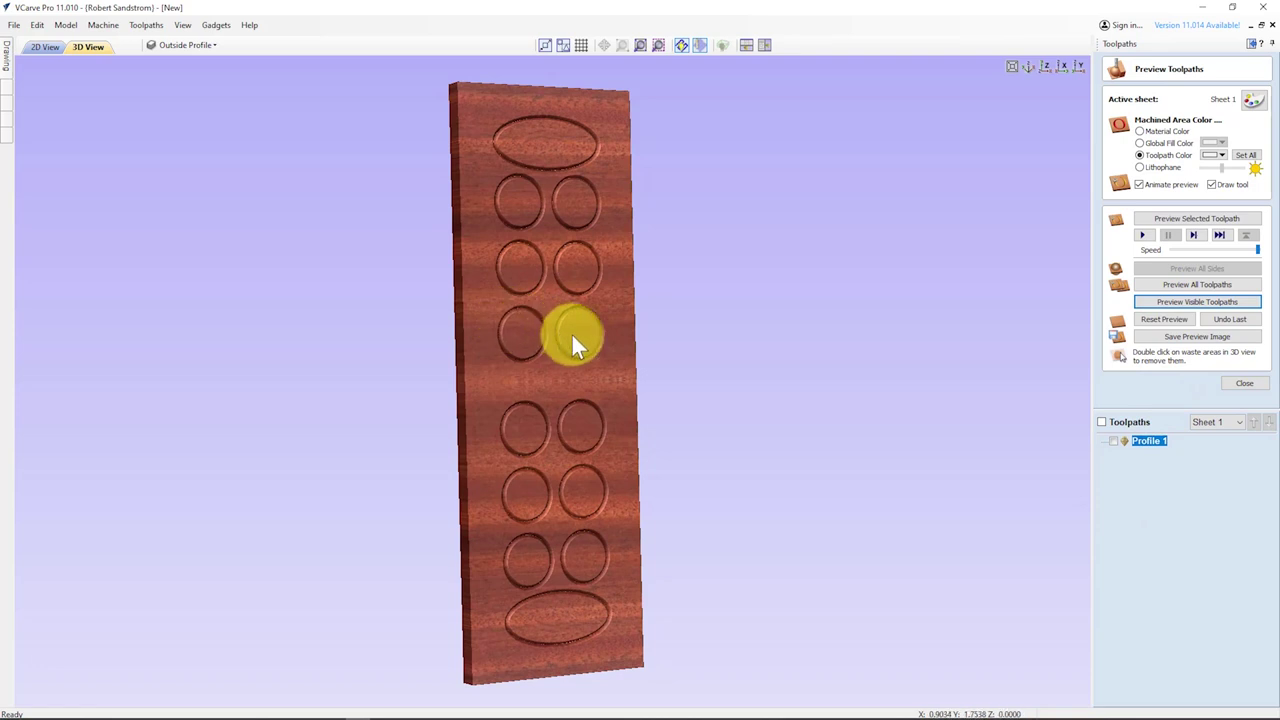
scroll(582, 360, "up", 5)
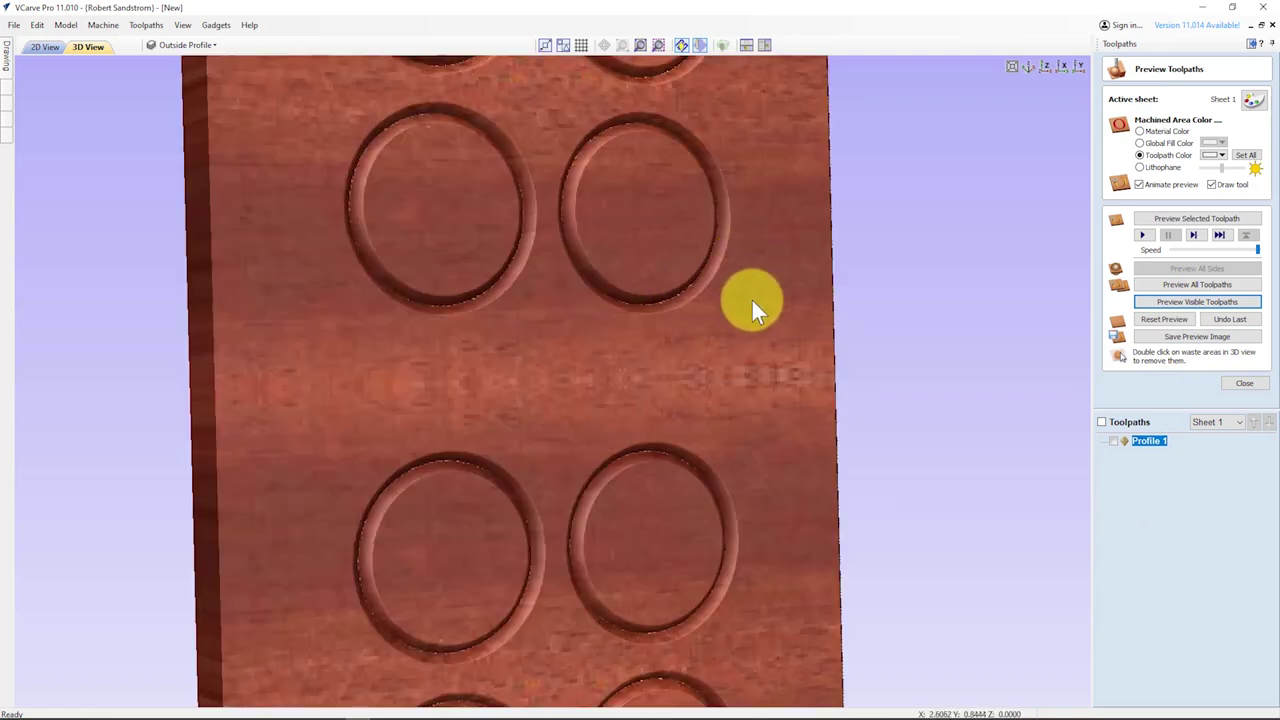
scroll(726, 302, "down", 2)
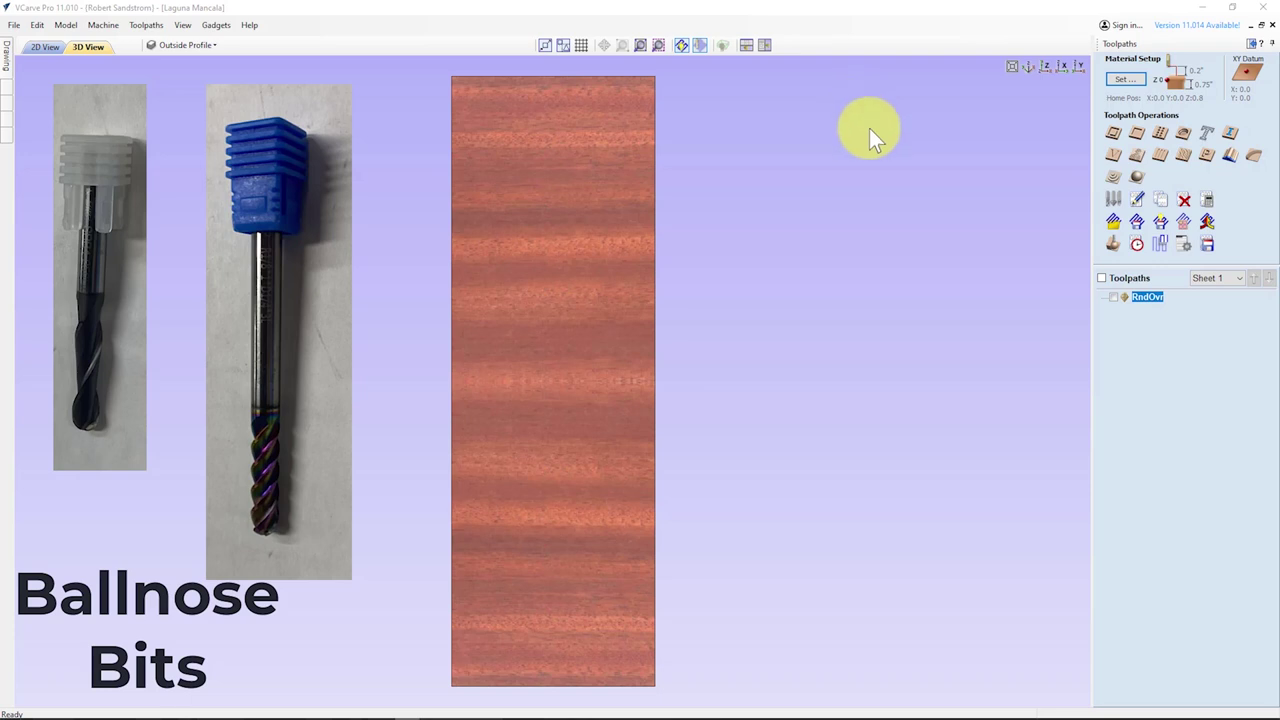
- Start a pocket toolpath and replace its tool with the 1/4-inch, four-flute ball nose bit BN-25010H45F4
left_click(1136, 135)
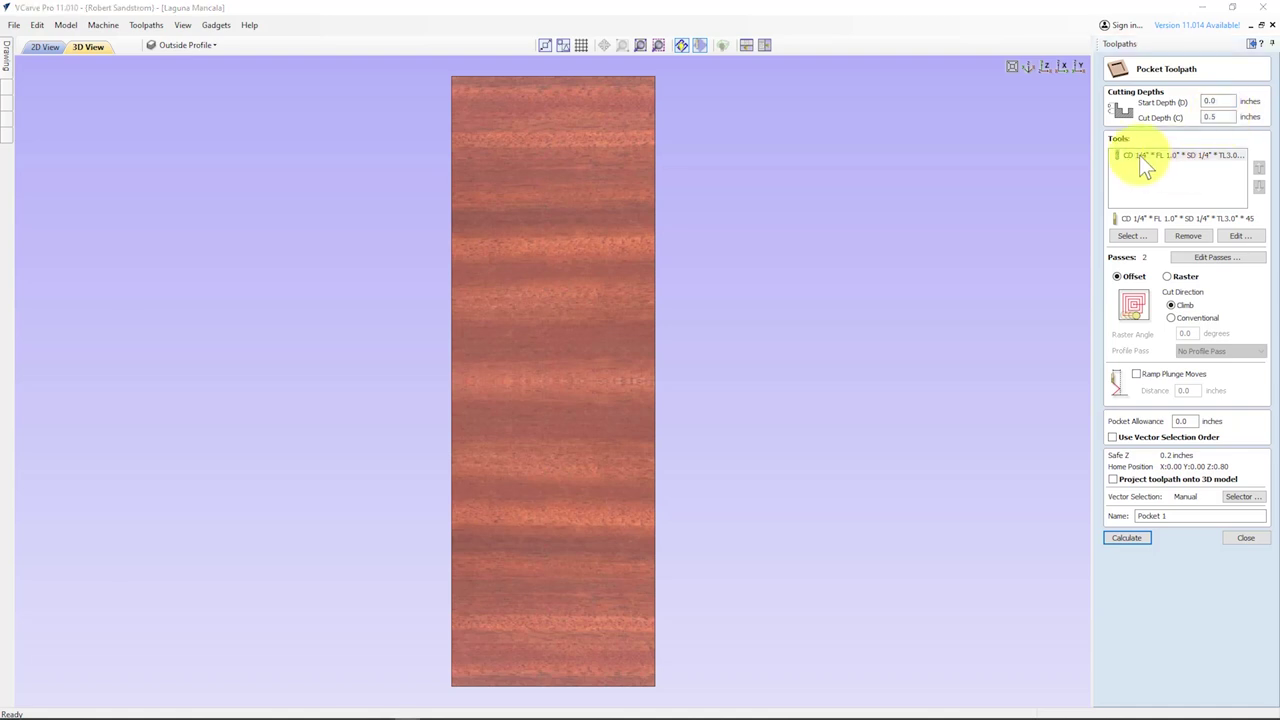
left_click(1176, 235)
left_click(1133, 236)
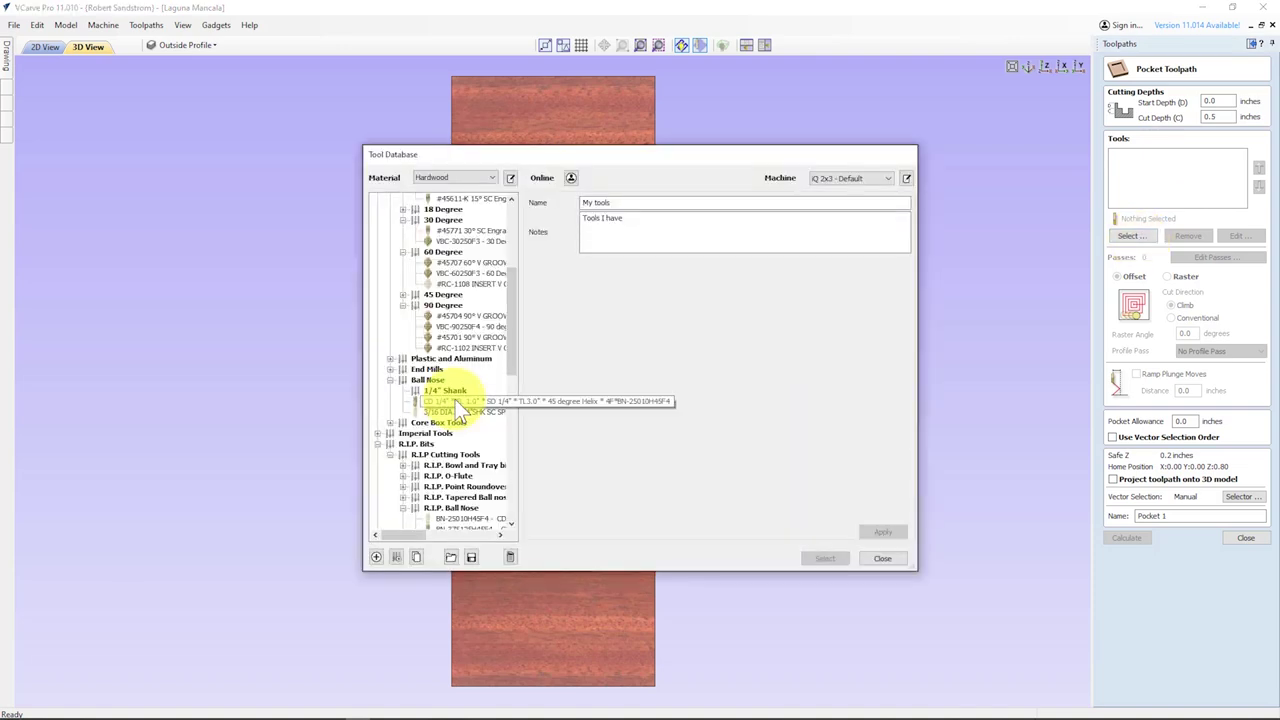
left_click(455, 400)
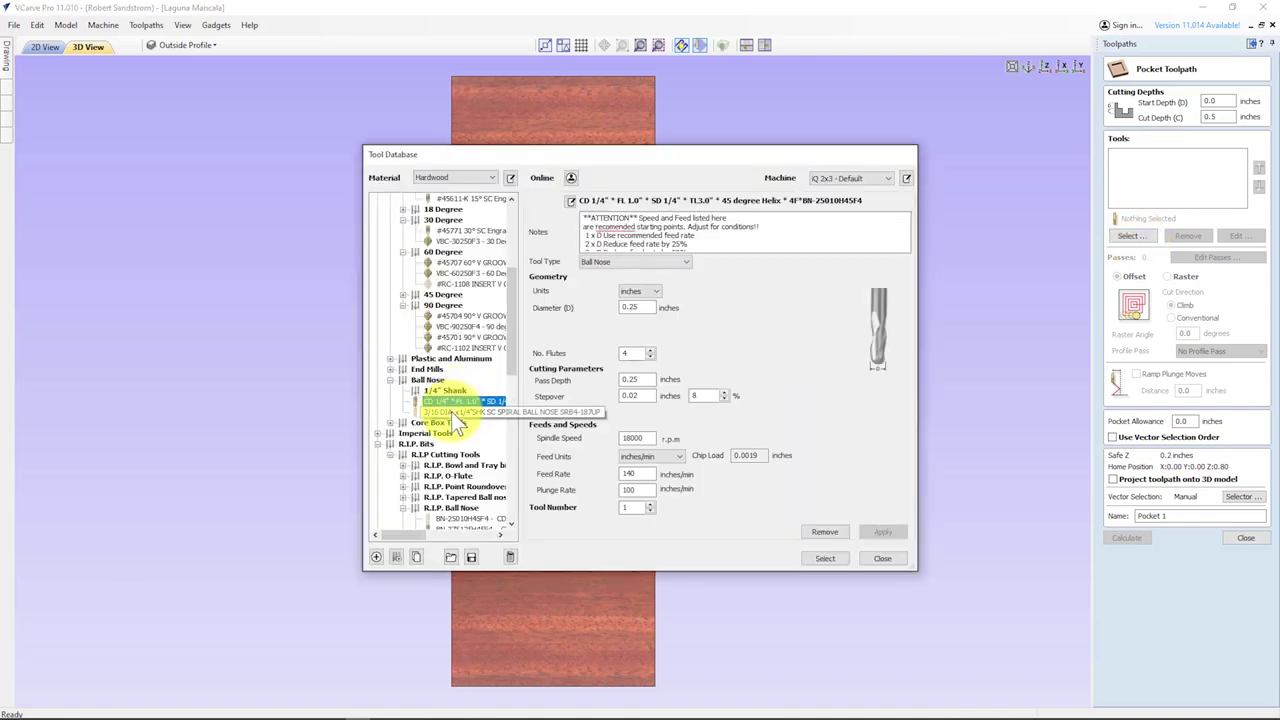
left_click(824, 559)
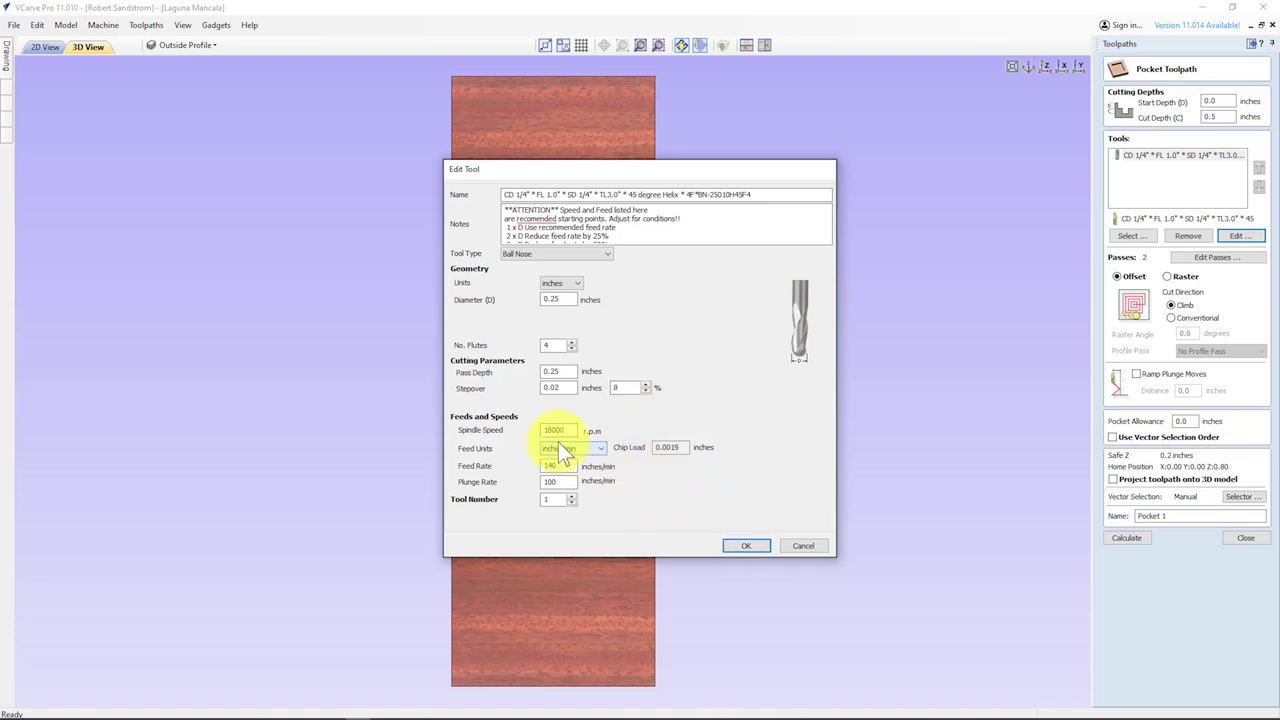
- Raise the stepover percentage in the cutting parameters of the pocket's ball nose tool
left_click(745, 546)
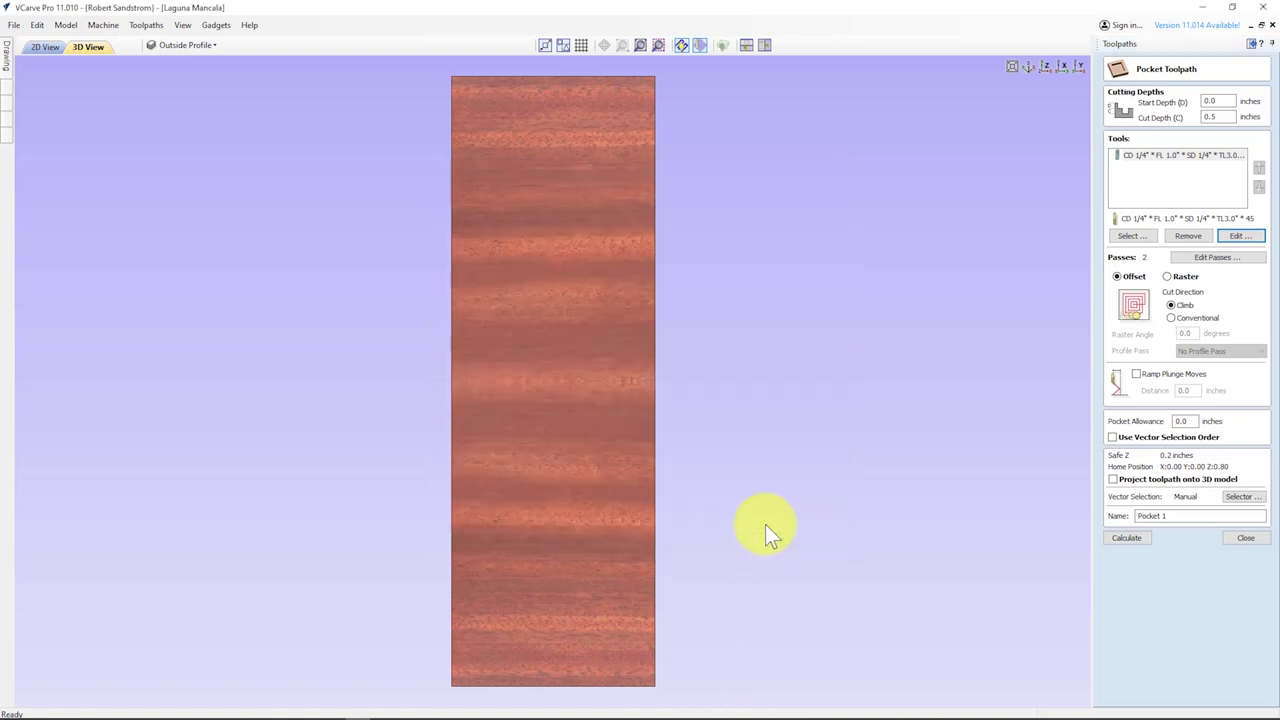
left_click(1248, 240)
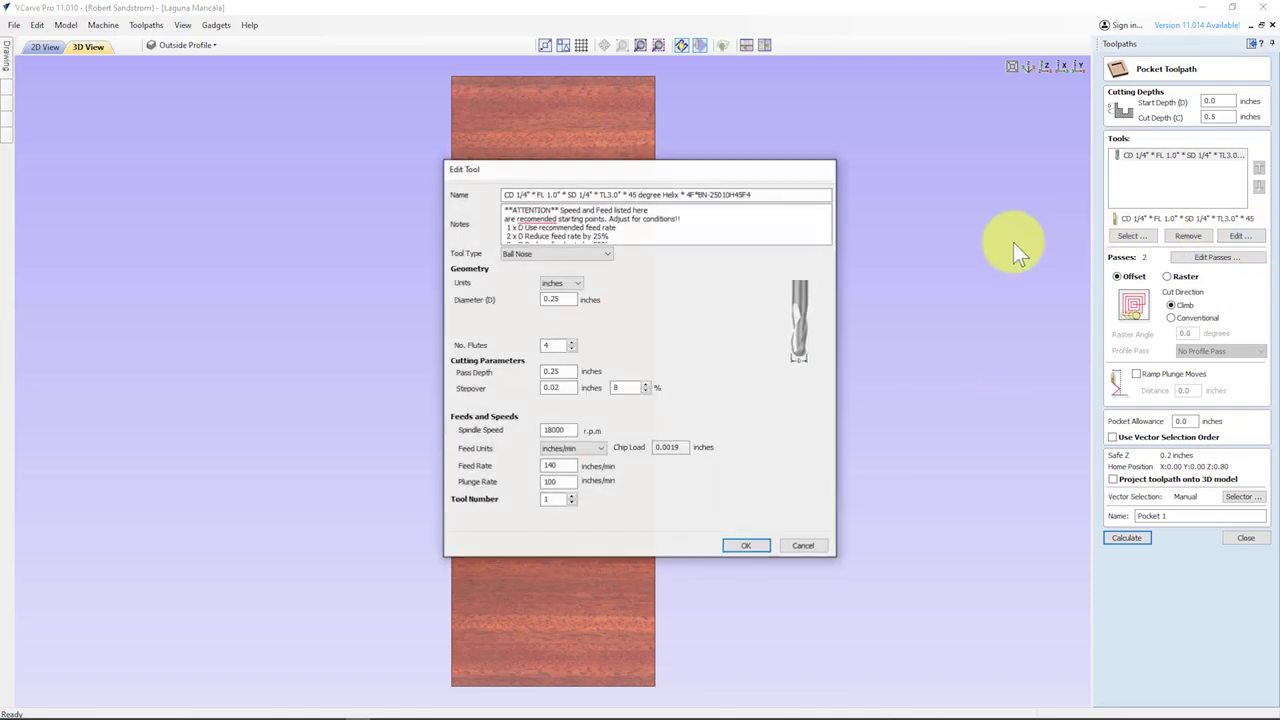
left_click(645, 385)
left_click(645, 385)
left_click(740, 546)
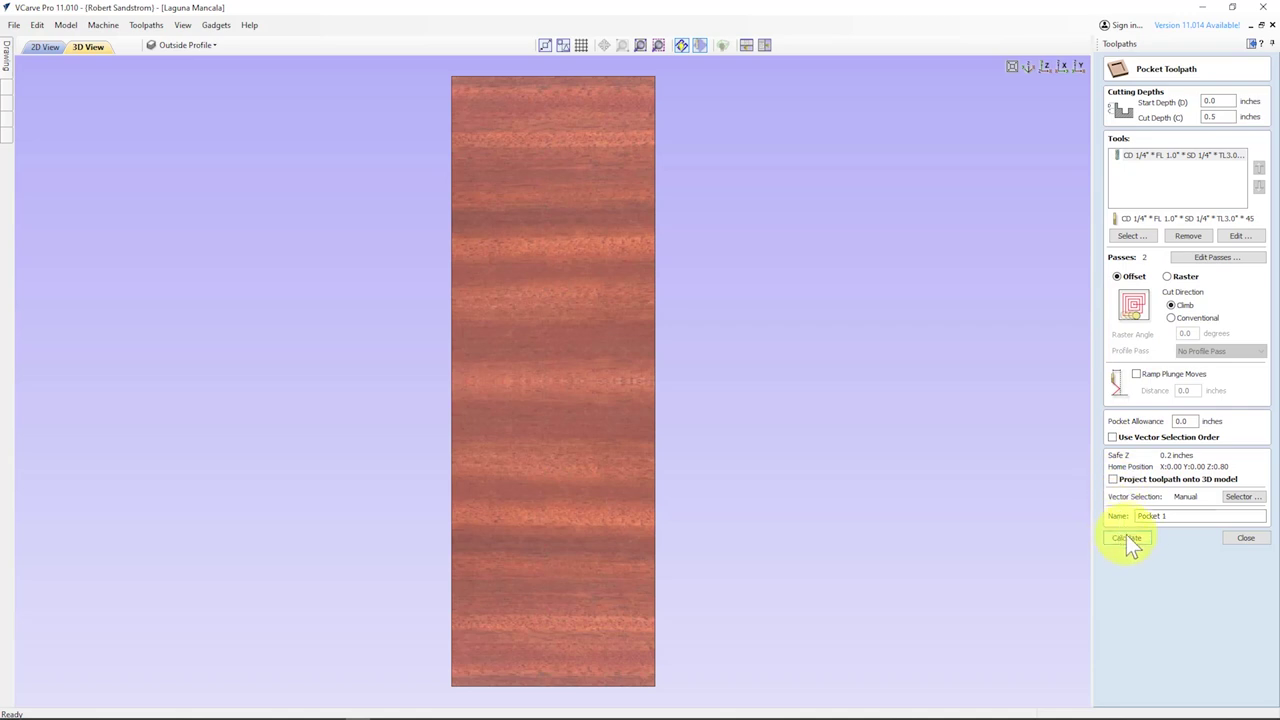
- Name the pocket toolpath Pockets, associate it with the closed vectors on the Pockets layer, and calculate it
left_click_drag(1171, 514, 1124, 515)
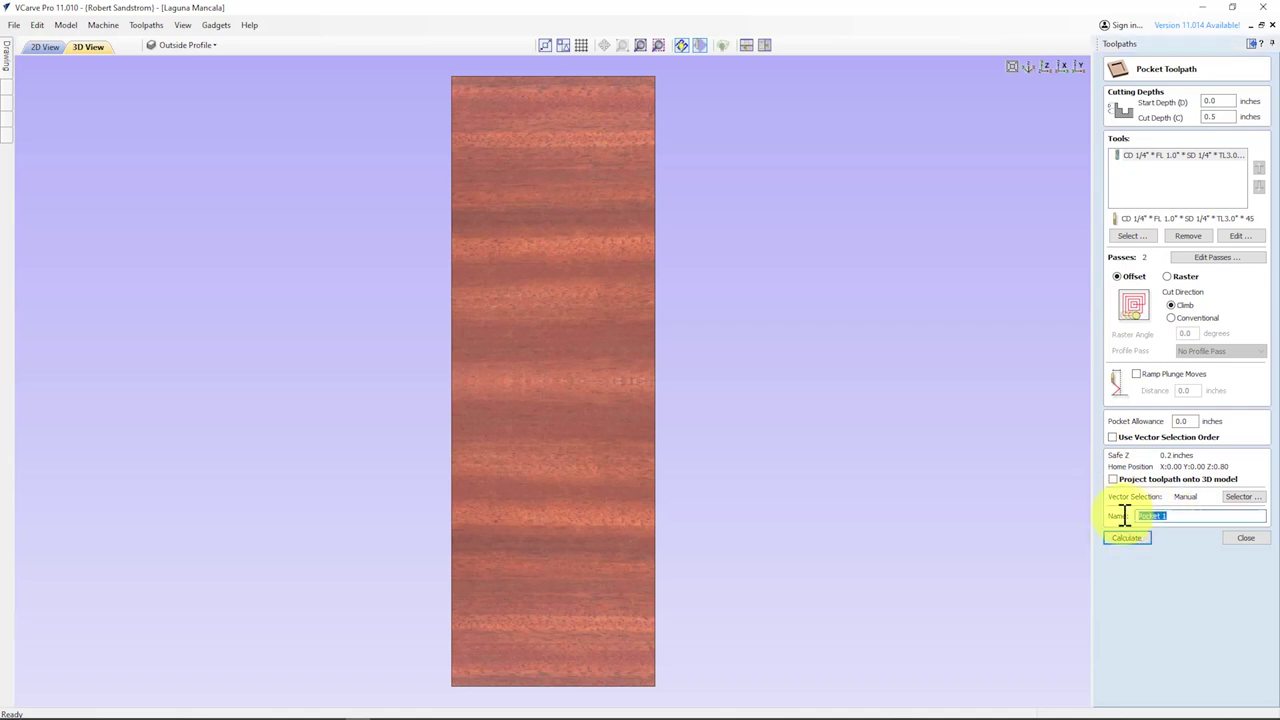
type("P")
type("t")
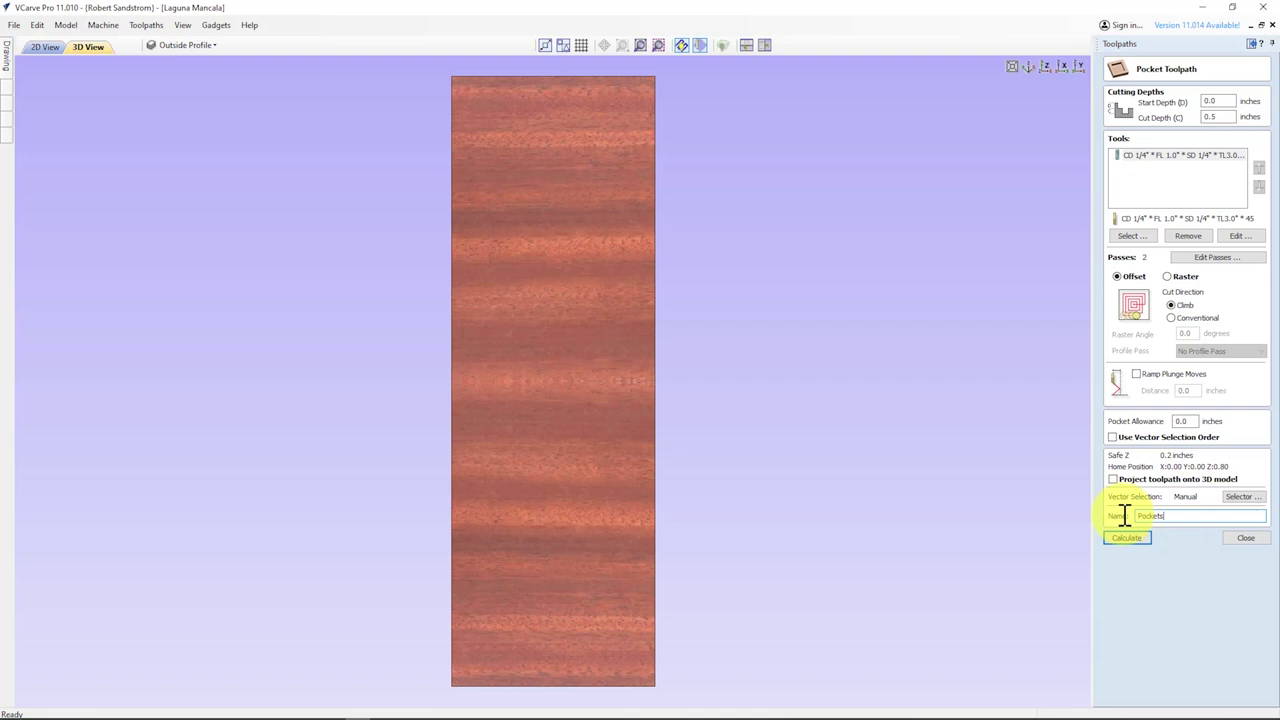
left_click(1241, 498)
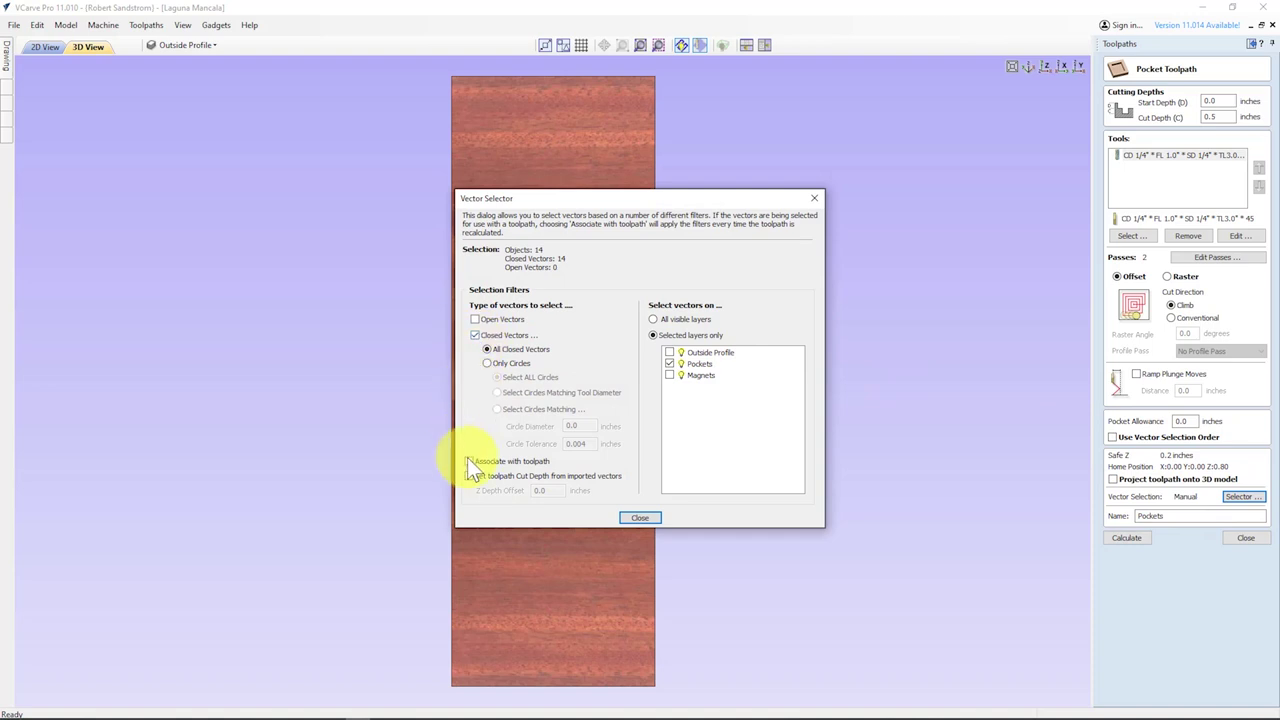
left_click(637, 519)
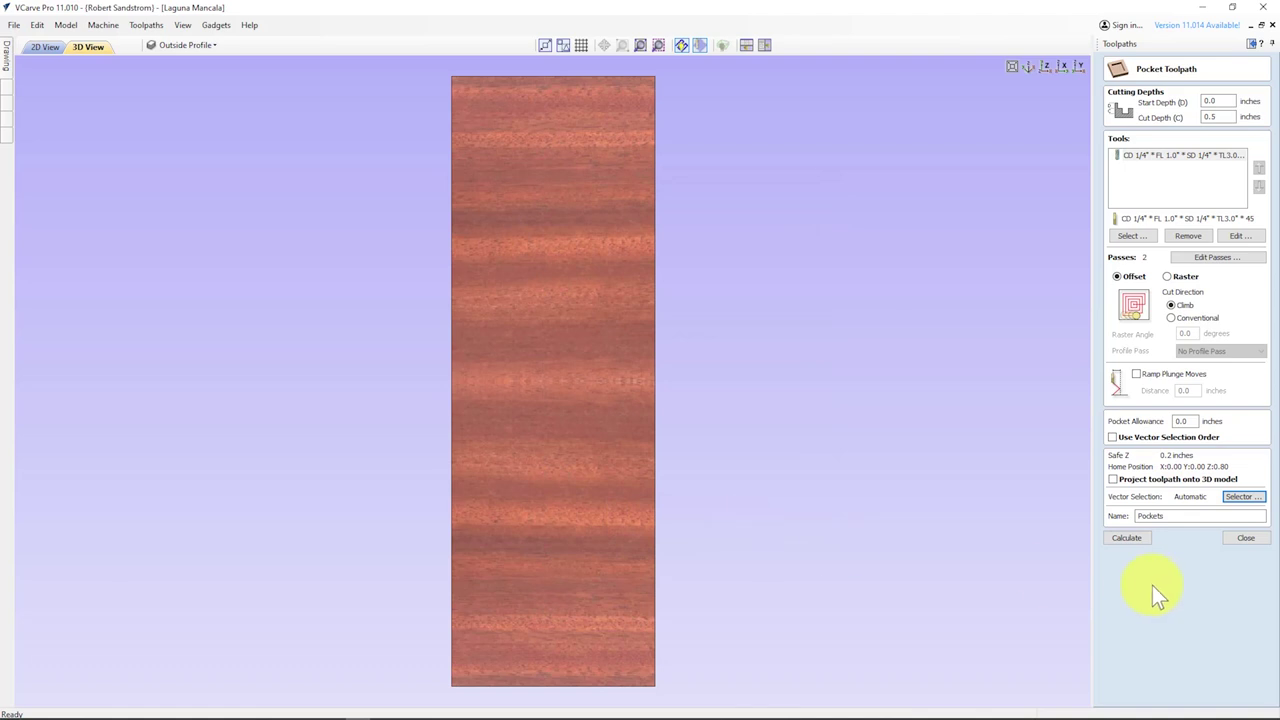
left_click(1135, 539)
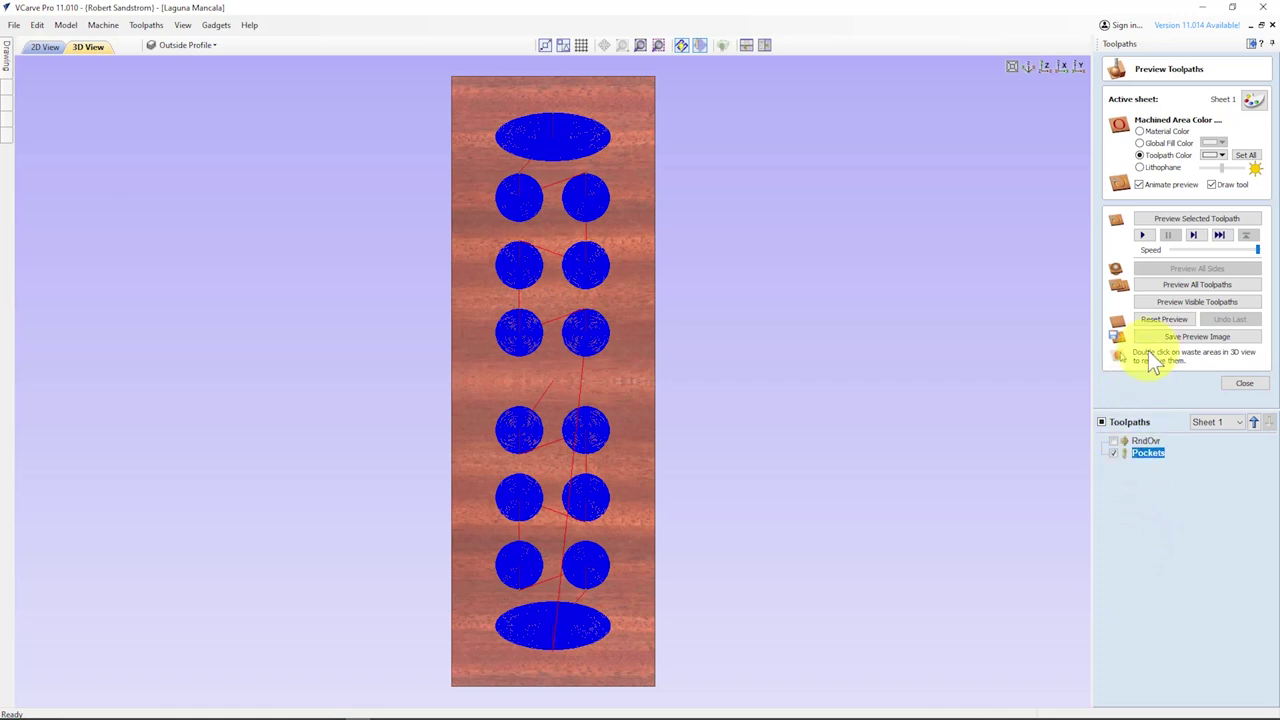
- Preview the Pockets toolpath followed by the RndOvr toolpath, and examine the carved pockets' walls and edges up close
left_click(1161, 303)
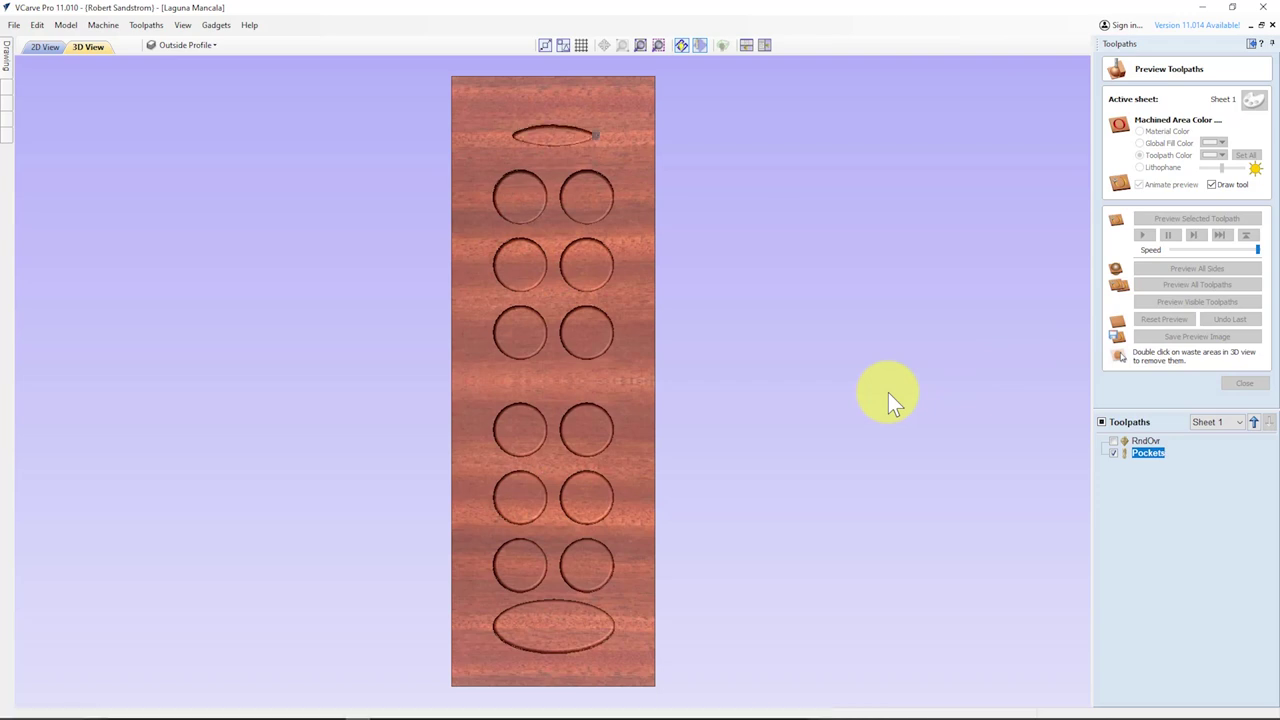
left_click(1114, 441)
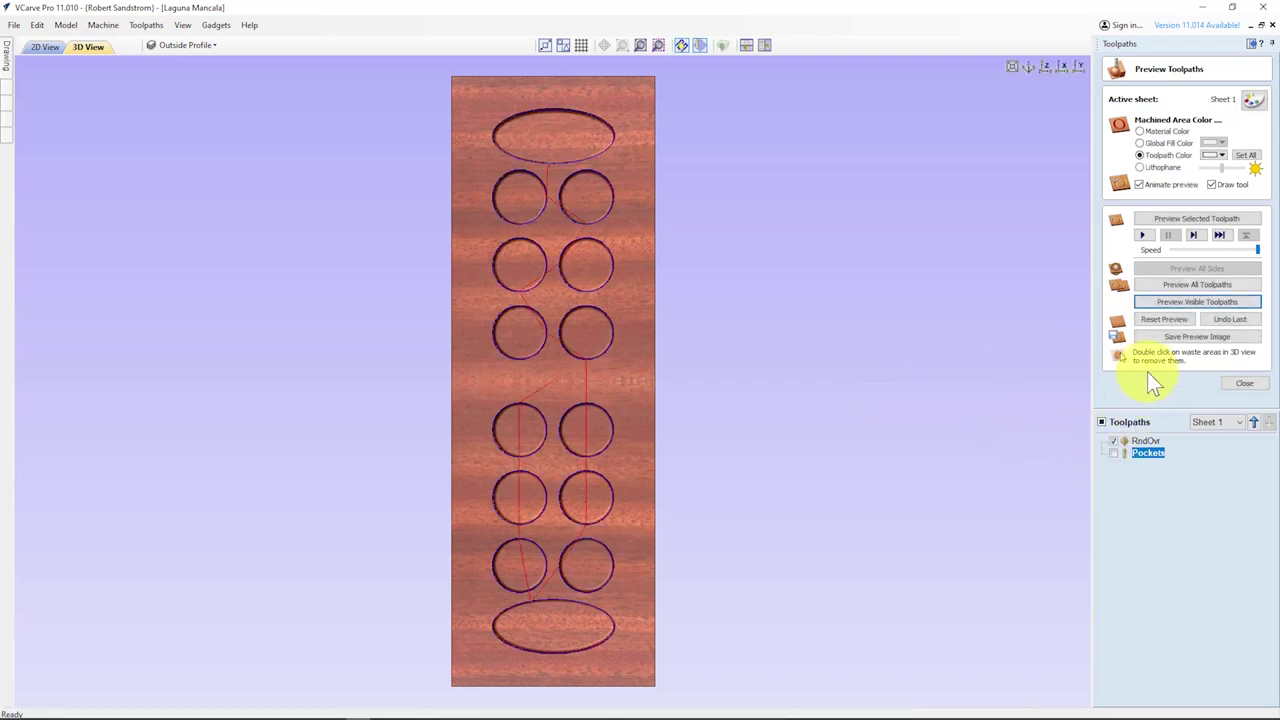
left_click(1159, 304)
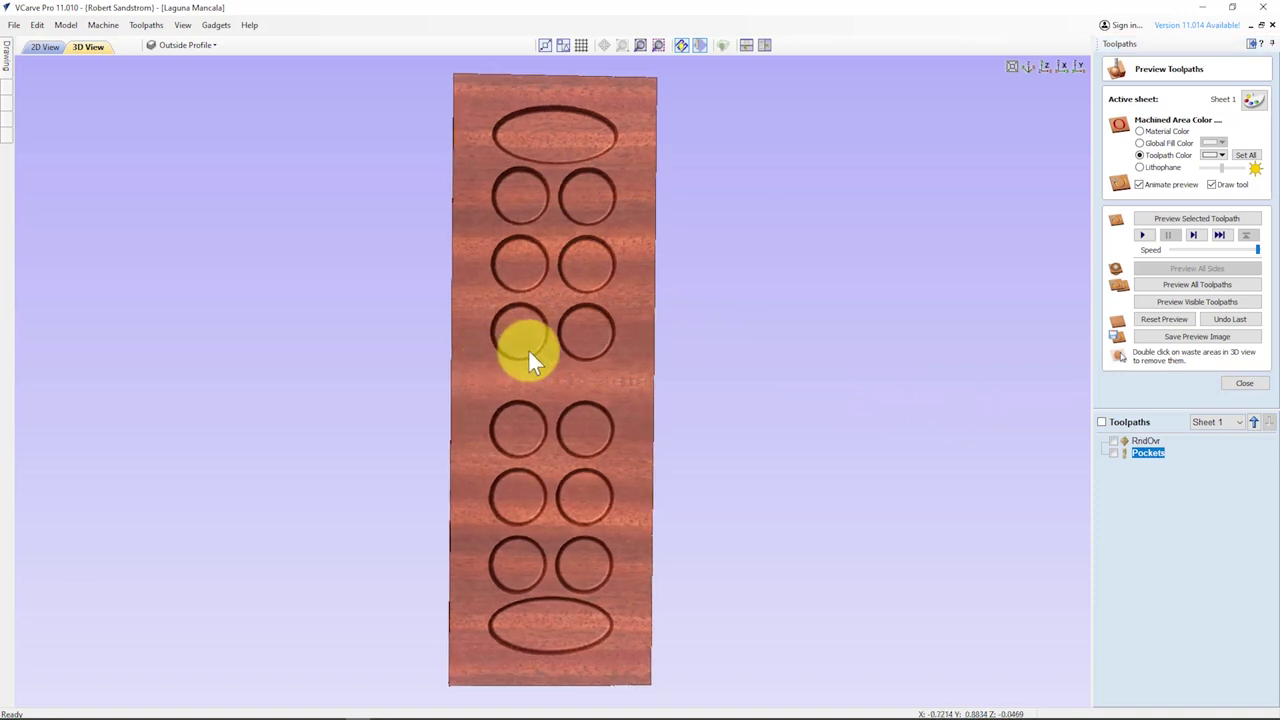
scroll(528, 350, "up", 4)
scroll(522, 358, "up", 3)
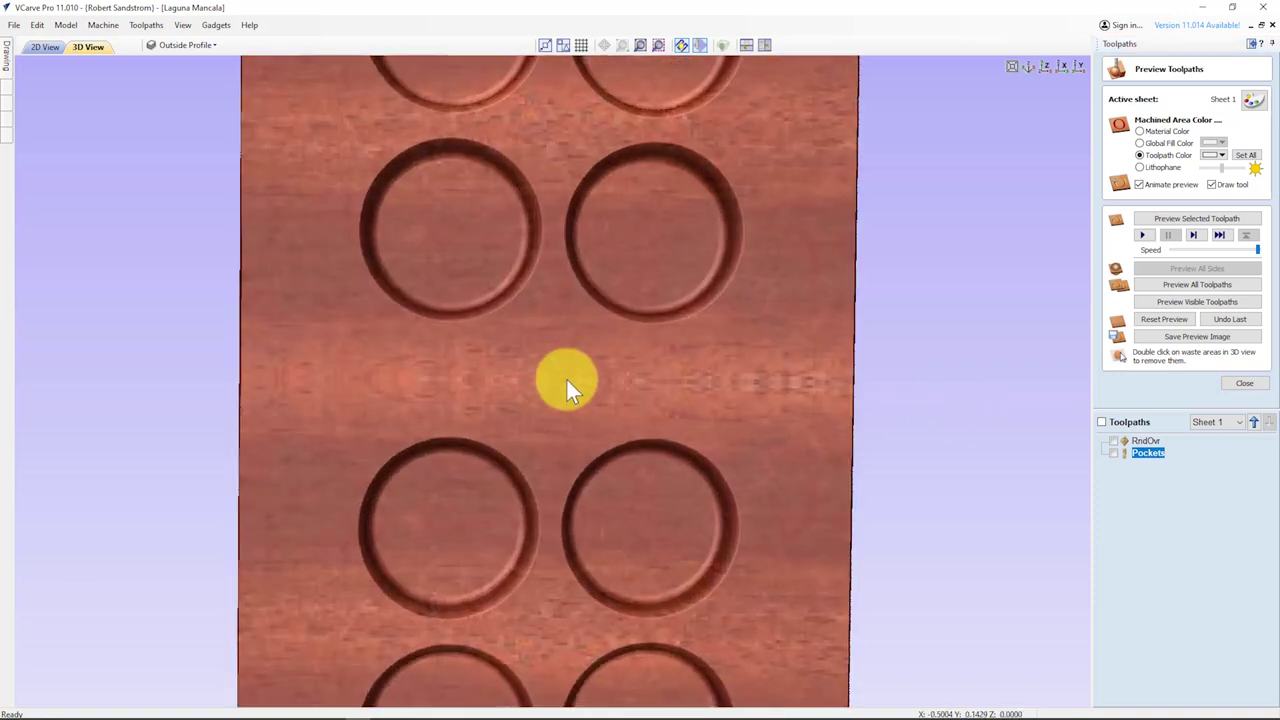
left_click_drag(668, 395, 688, 249)
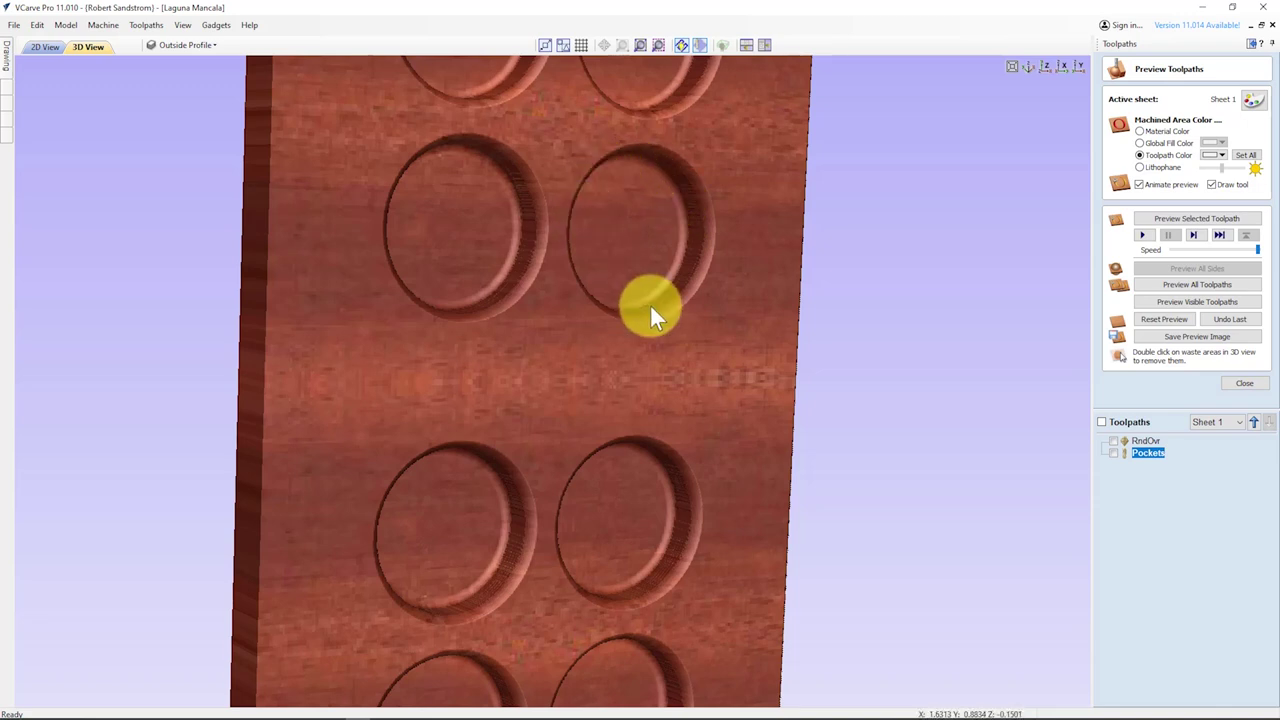
scroll(650, 304, "down", 3)
- Reset the toolpath preview, close it, and return to the 2D layout
left_click(1147, 321)
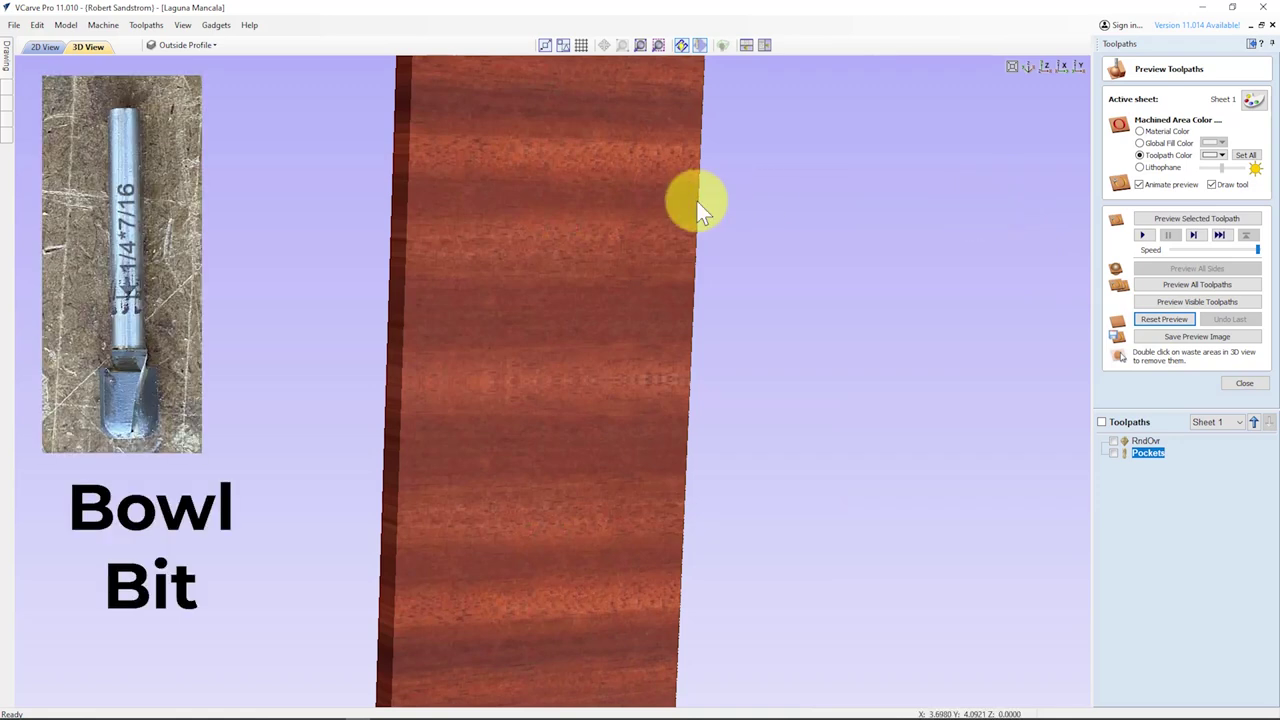
left_click(1240, 383)
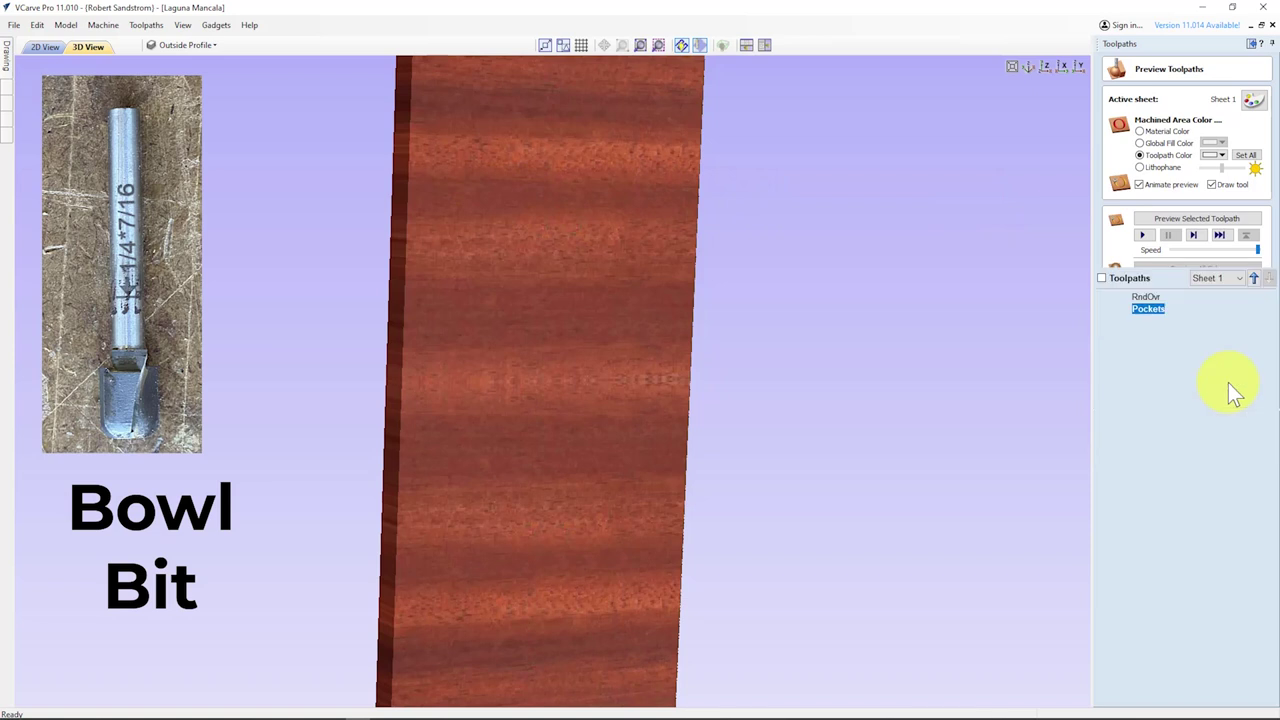
left_click(1044, 66)
left_click(36, 50)
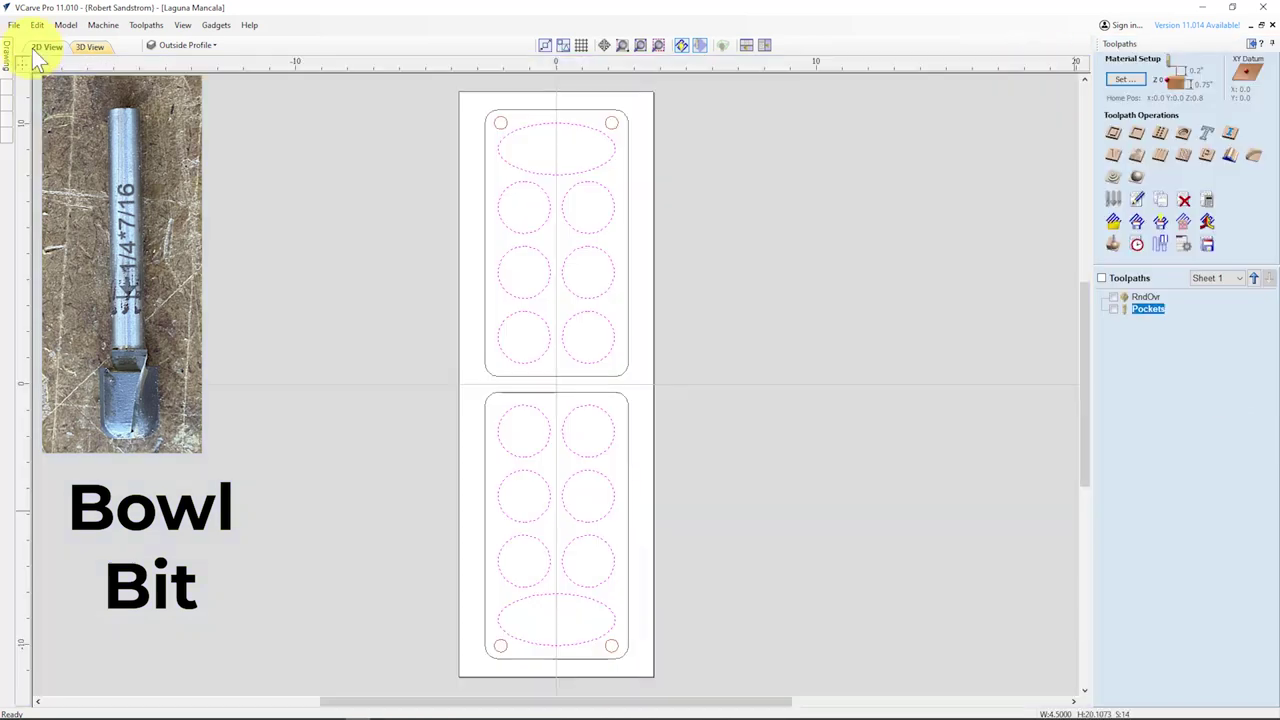
- Start another pocket toolpath for the bowls and replace its tool with the BB-437125F2I 7/16" bowl bit
left_click(1137, 132)
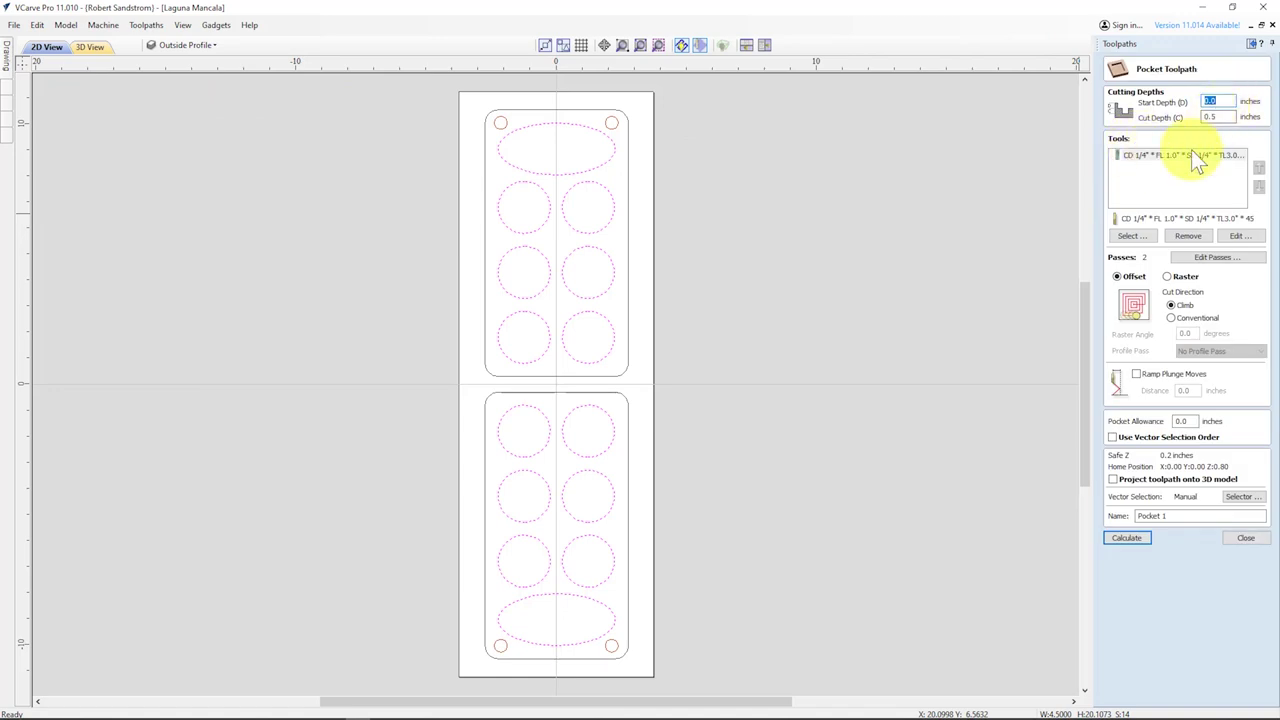
left_click(1180, 236)
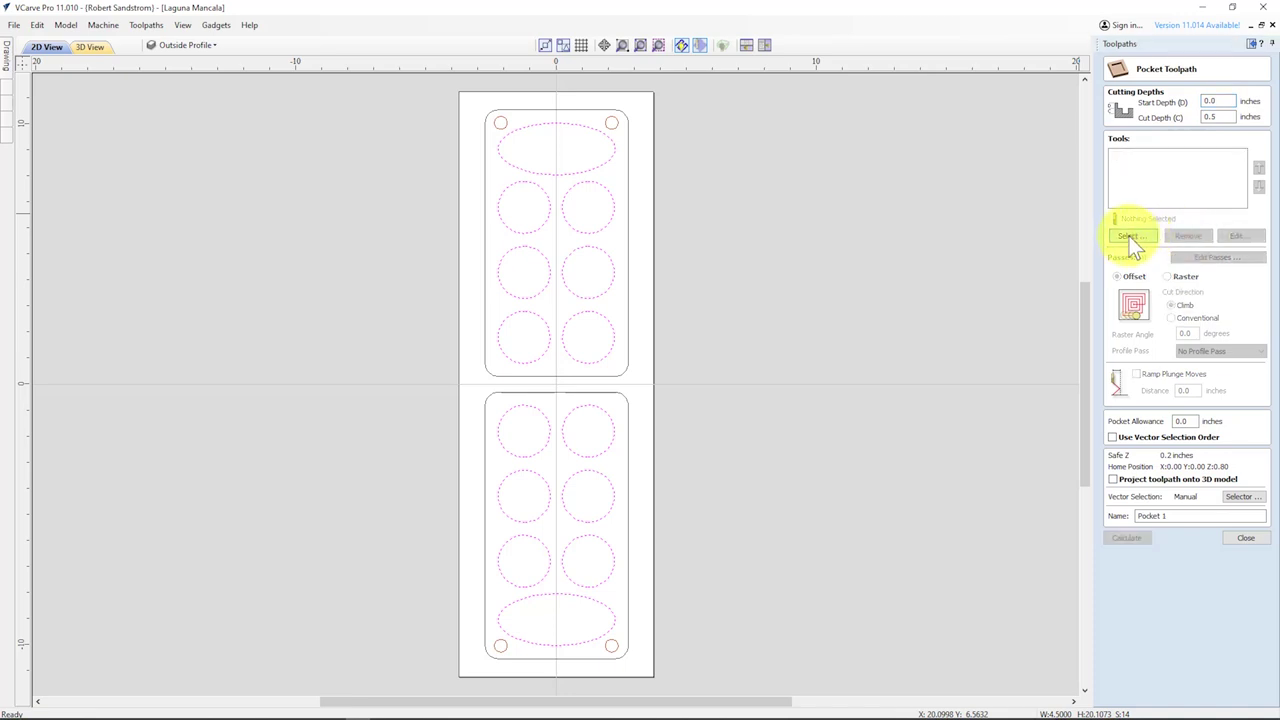
left_click(1078, 238)
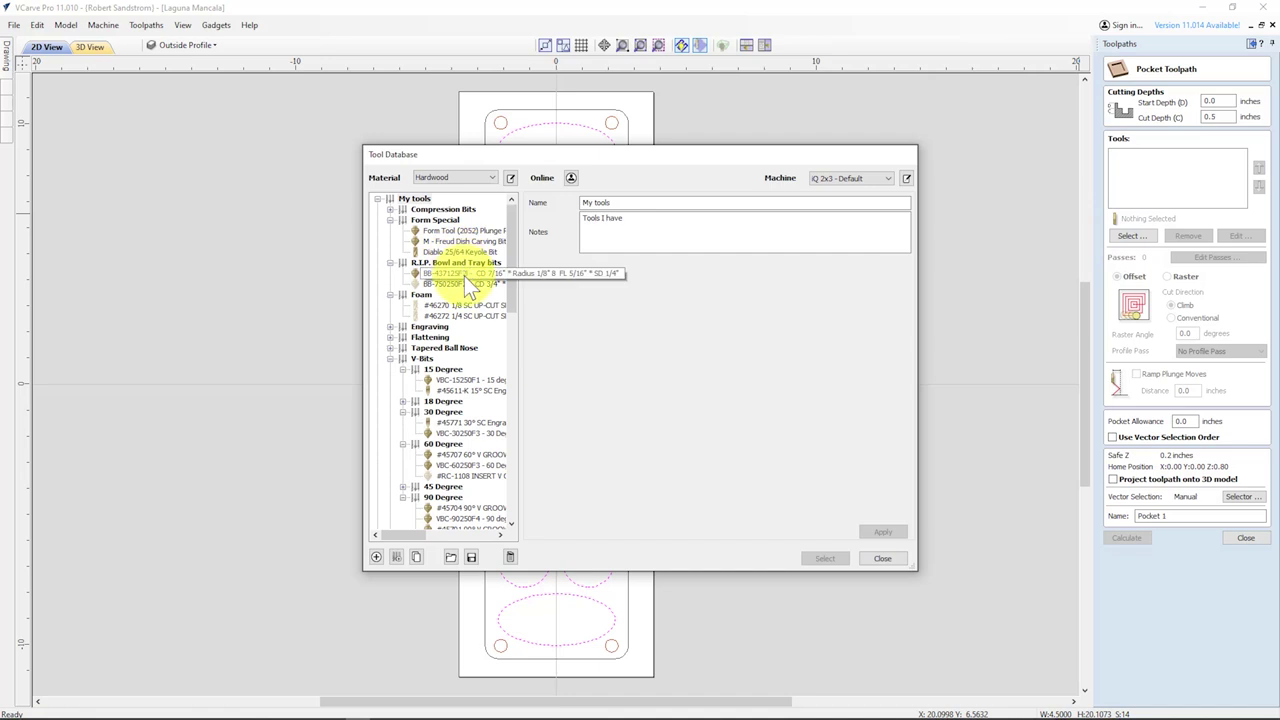
left_click(464, 276)
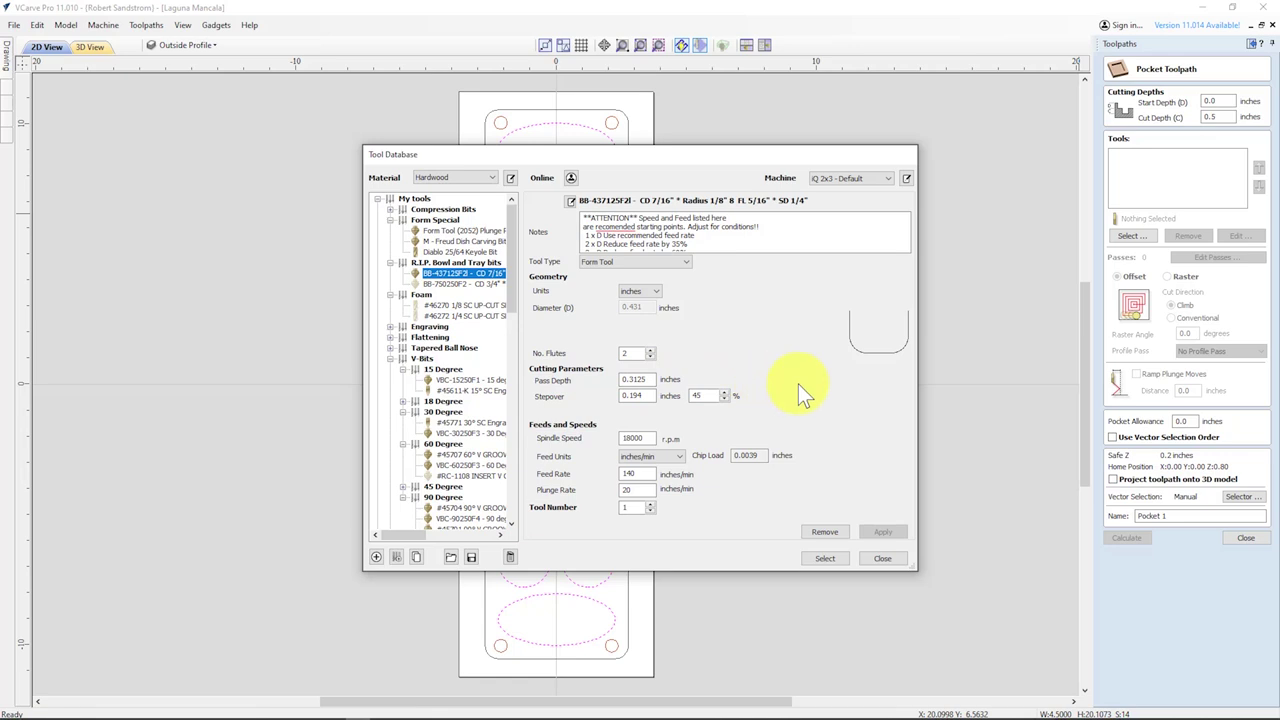
left_click(826, 558)
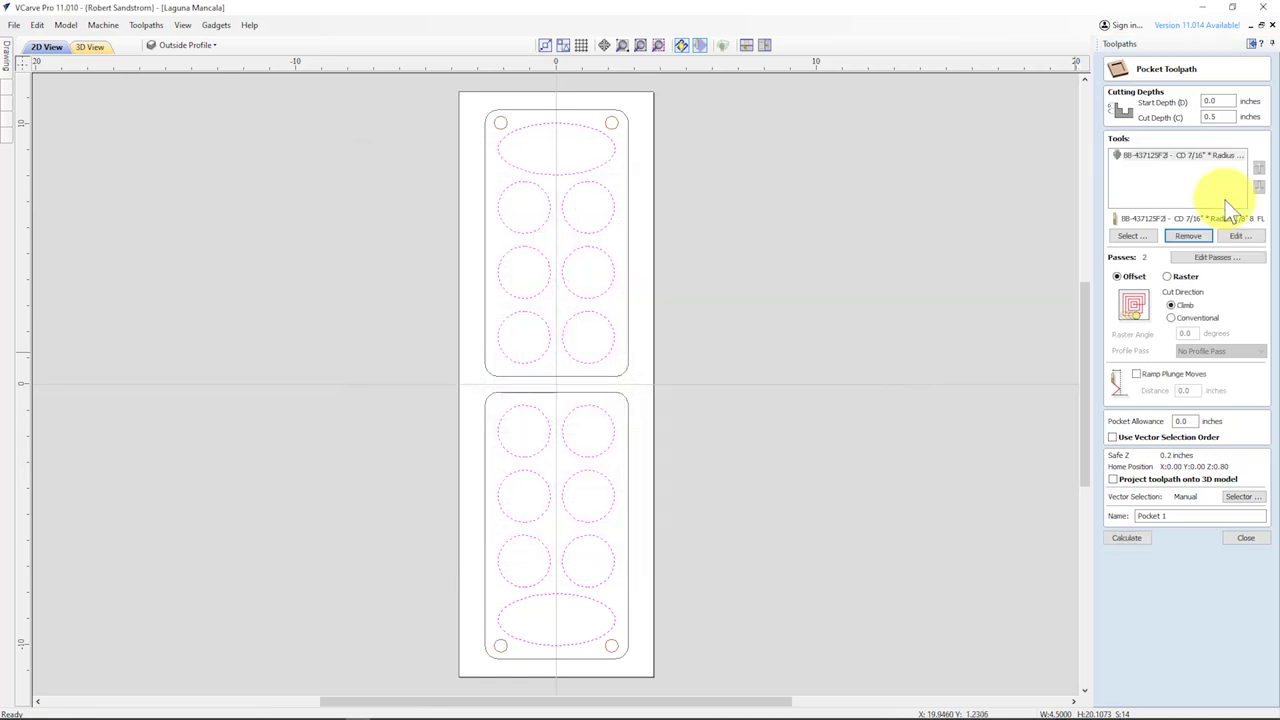
- Set the bowl bit's pass depth to 0.25 inches and its stepover to 20% for this toolpath
left_click(1230, 237)
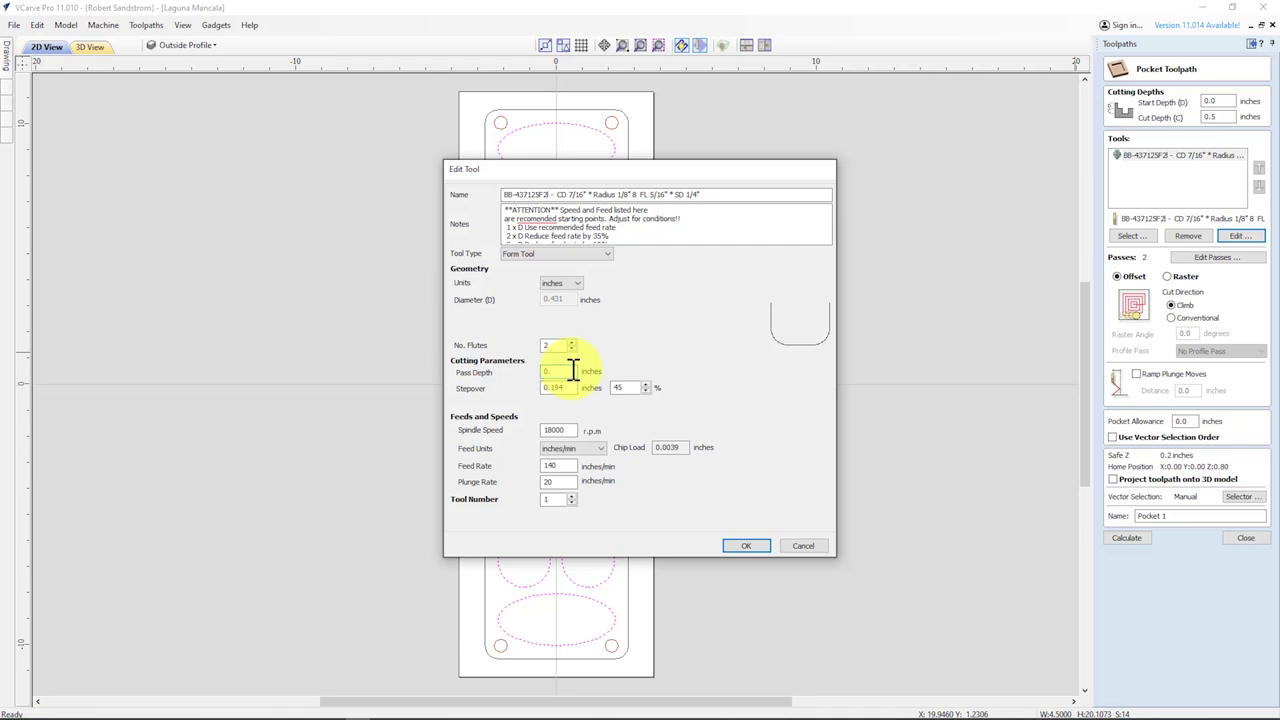
left_click(741, 546)
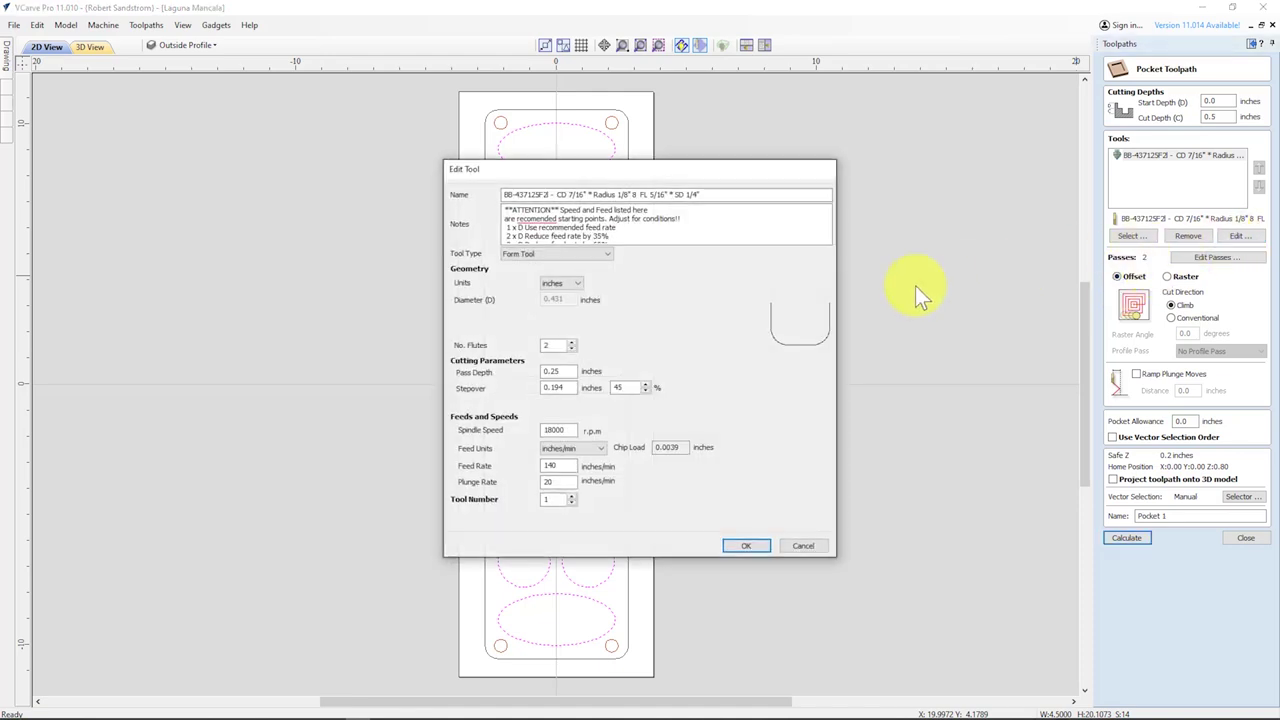
double_click(618, 387)
type("20")
left_click(743, 547)
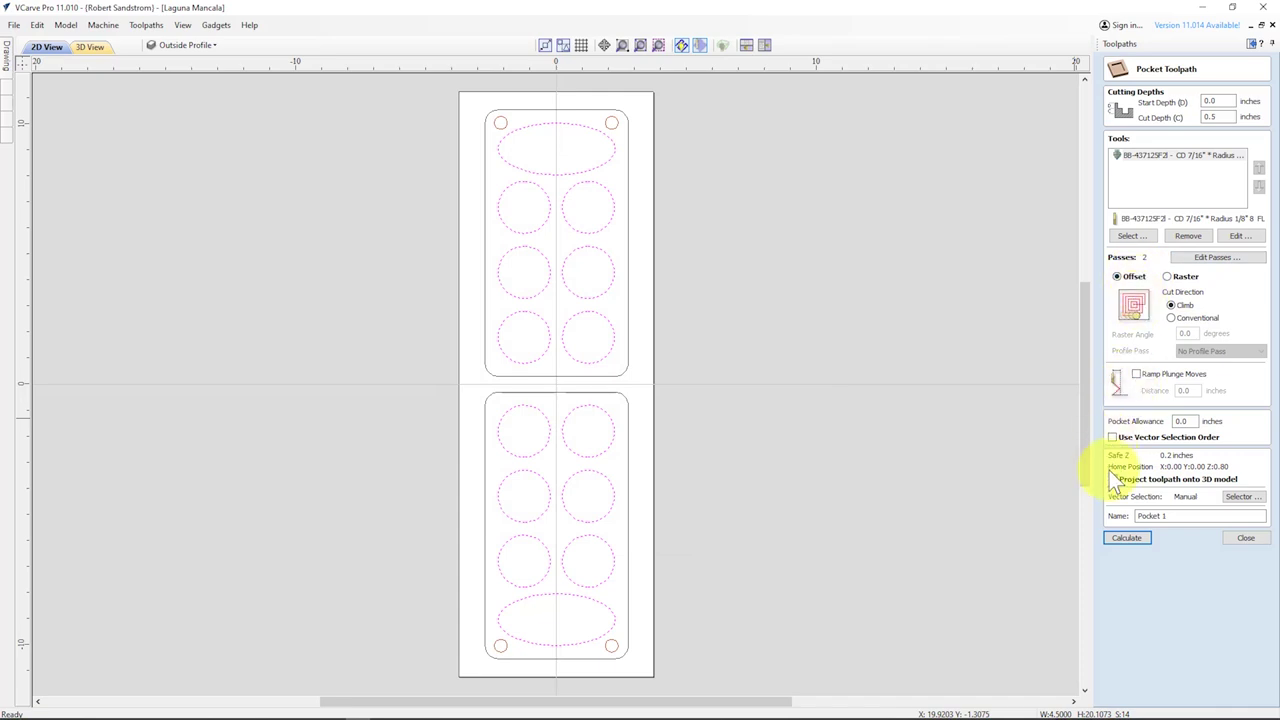
- Associate the toolpath with the closed vectors on the Pockets layer, name it Pocket Bowl, and calculate it
left_click(1240, 497)
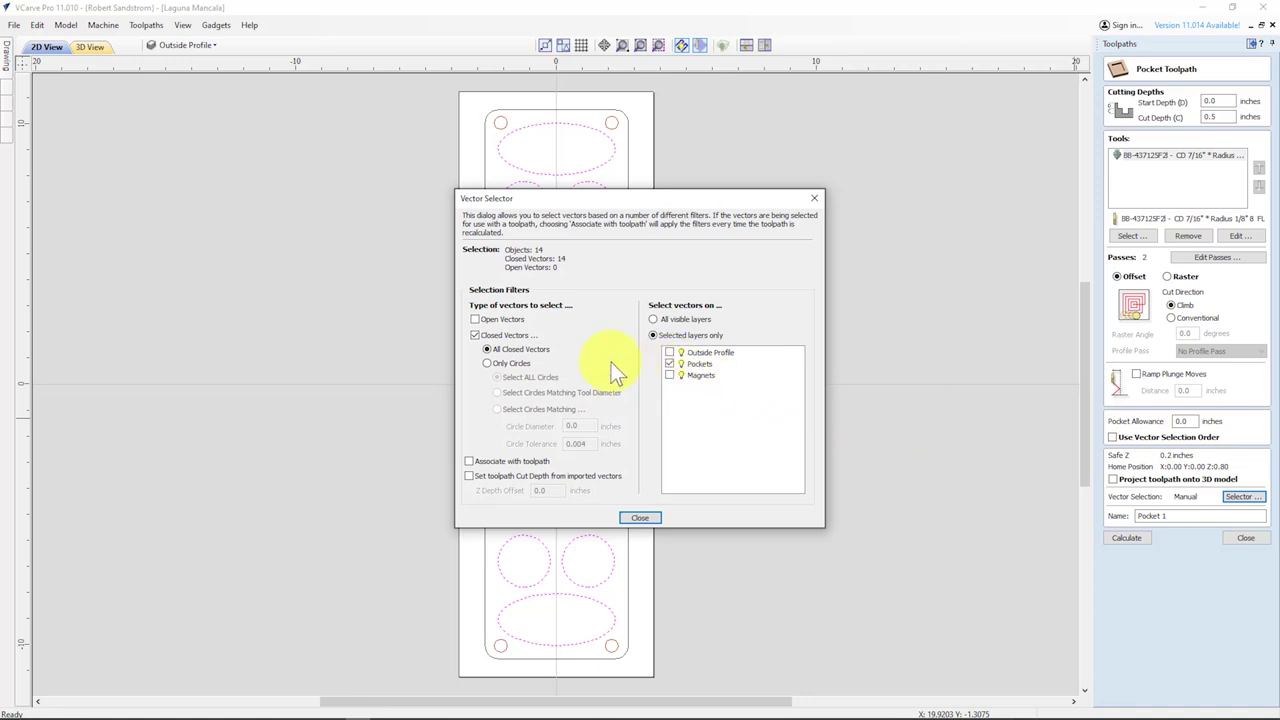
left_click(640, 518)
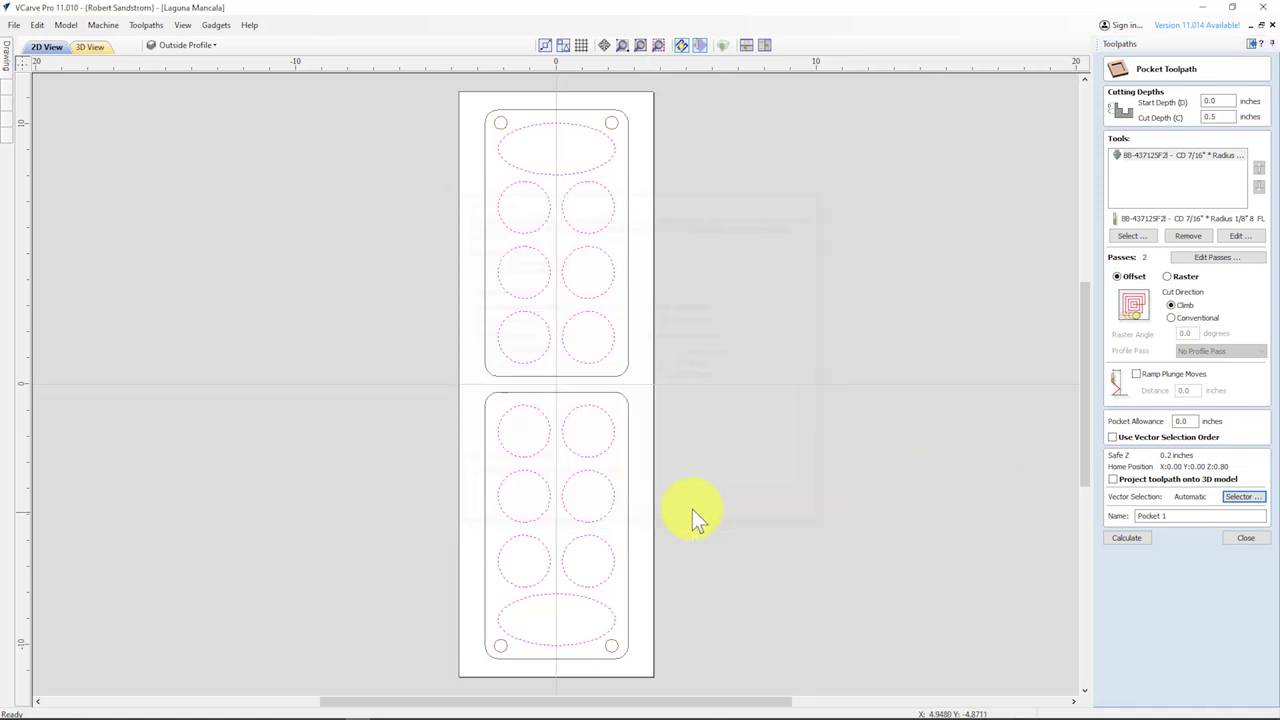
left_click_drag(1171, 514, 1118, 517)
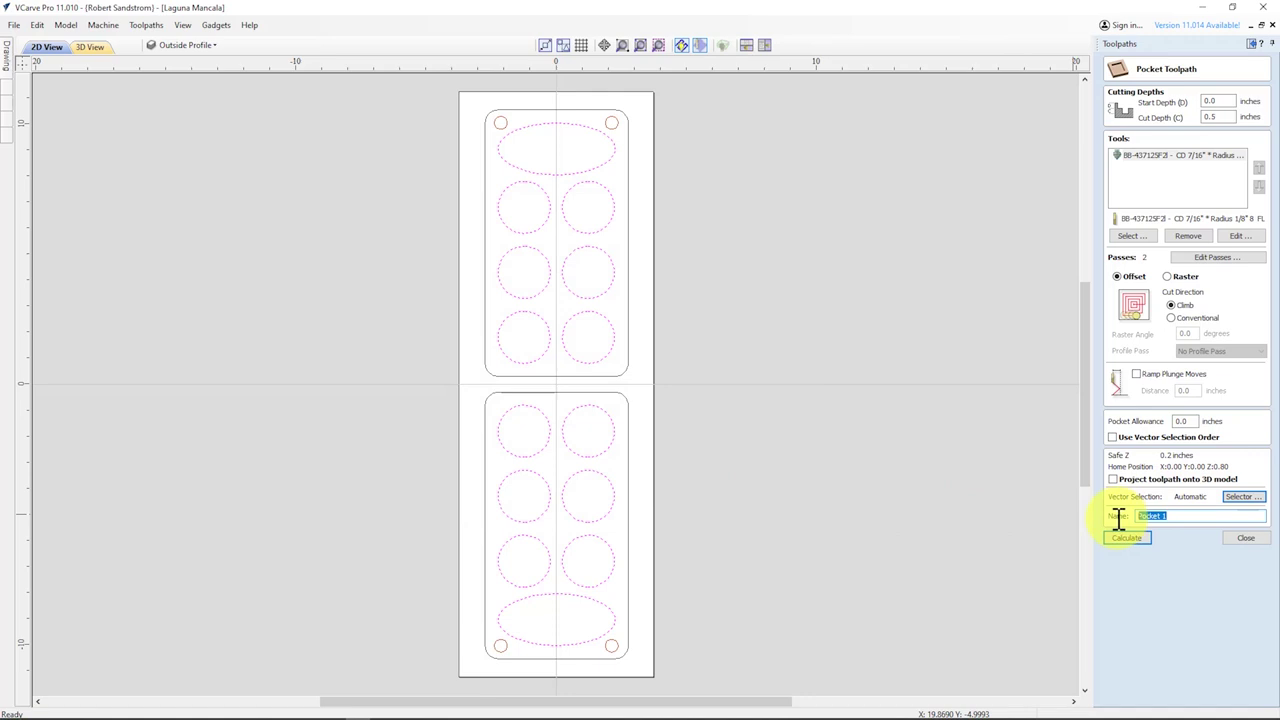
type("Pocket Bowl")
left_click(1124, 539)
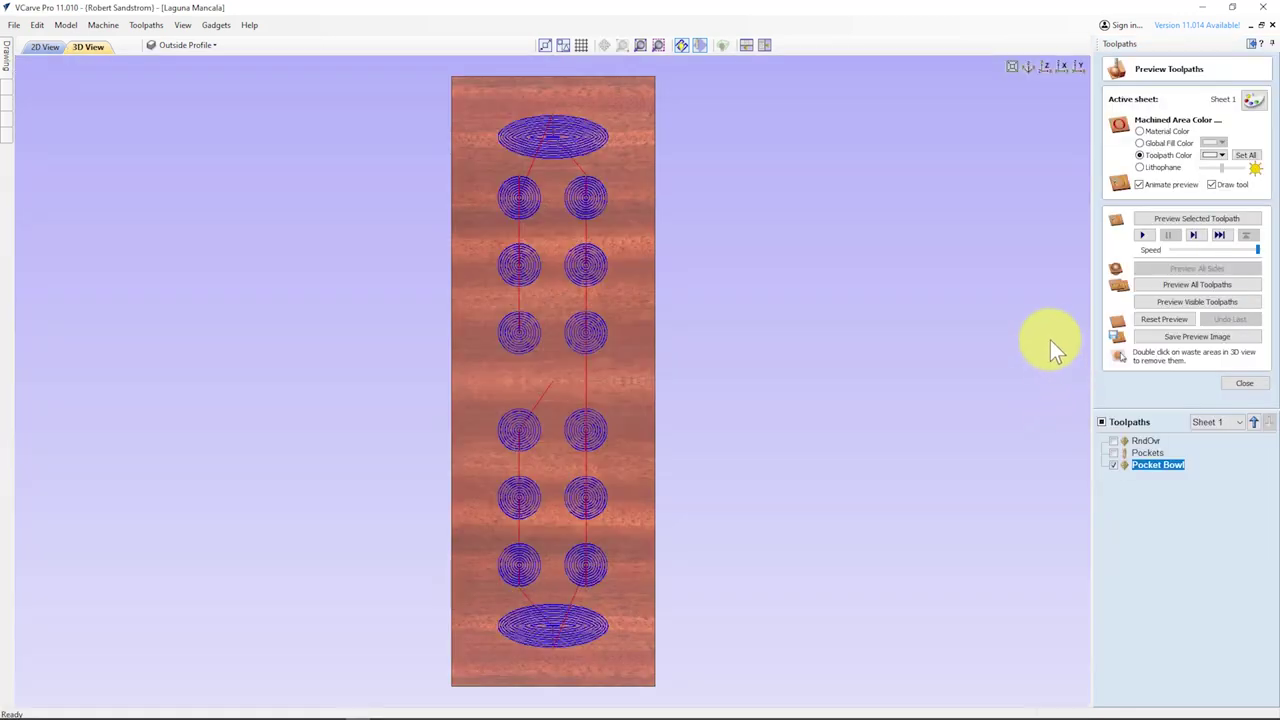
- Preview the Pocket Bowl and RndOvr toolpaths, examine the carved pockets up close, and close the preview
left_click(1167, 302)
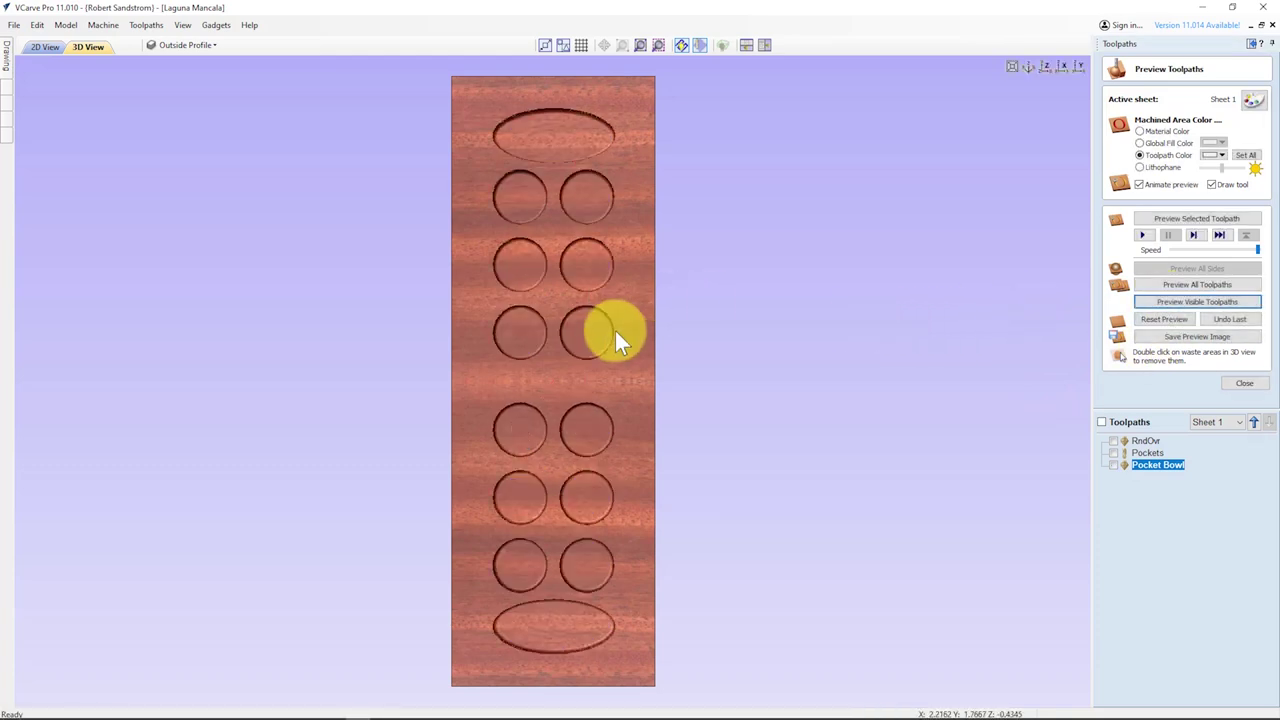
left_click(1114, 443)
left_click(1114, 441)
left_click_drag(658, 374, 478, 298)
scroll(537, 312, "up", 5)
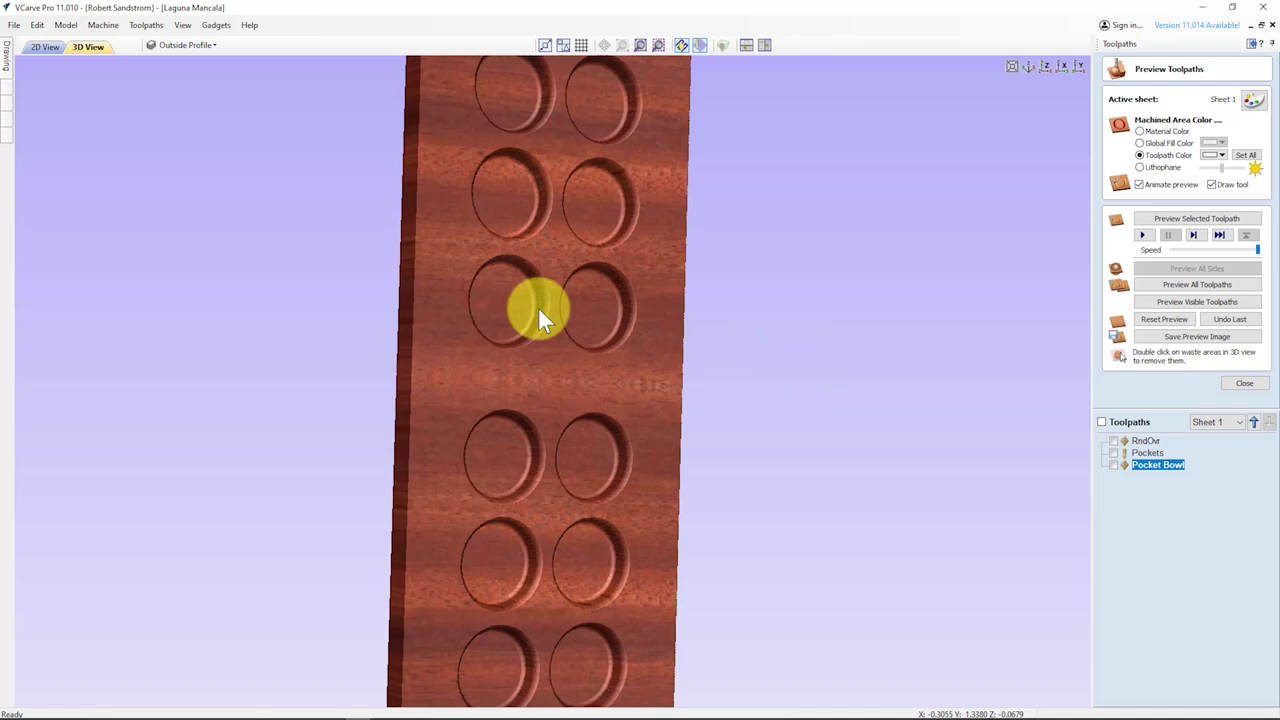
key("1")
left_click(1244, 384)
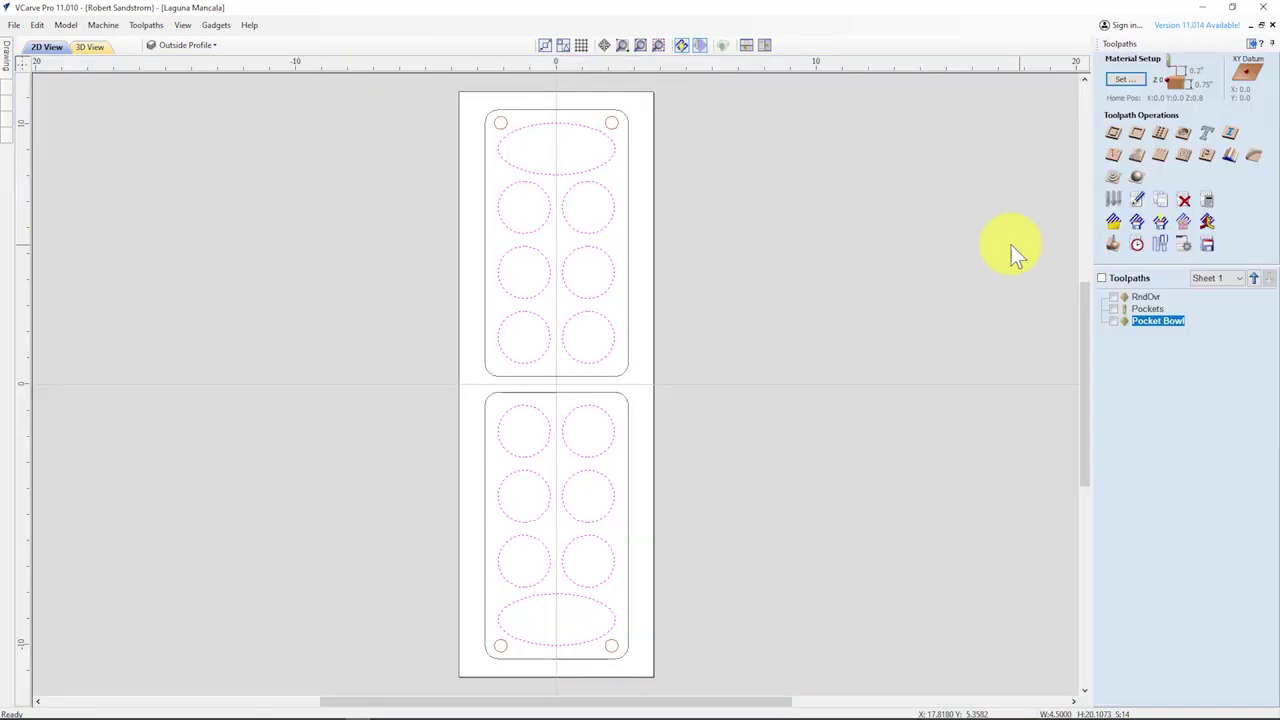
- Start a new pocket toolpath with a 0.1-inch cut depth and replace its tool with the SU-250125H45F4 1/4" upcut end mill
left_click(1137, 140)
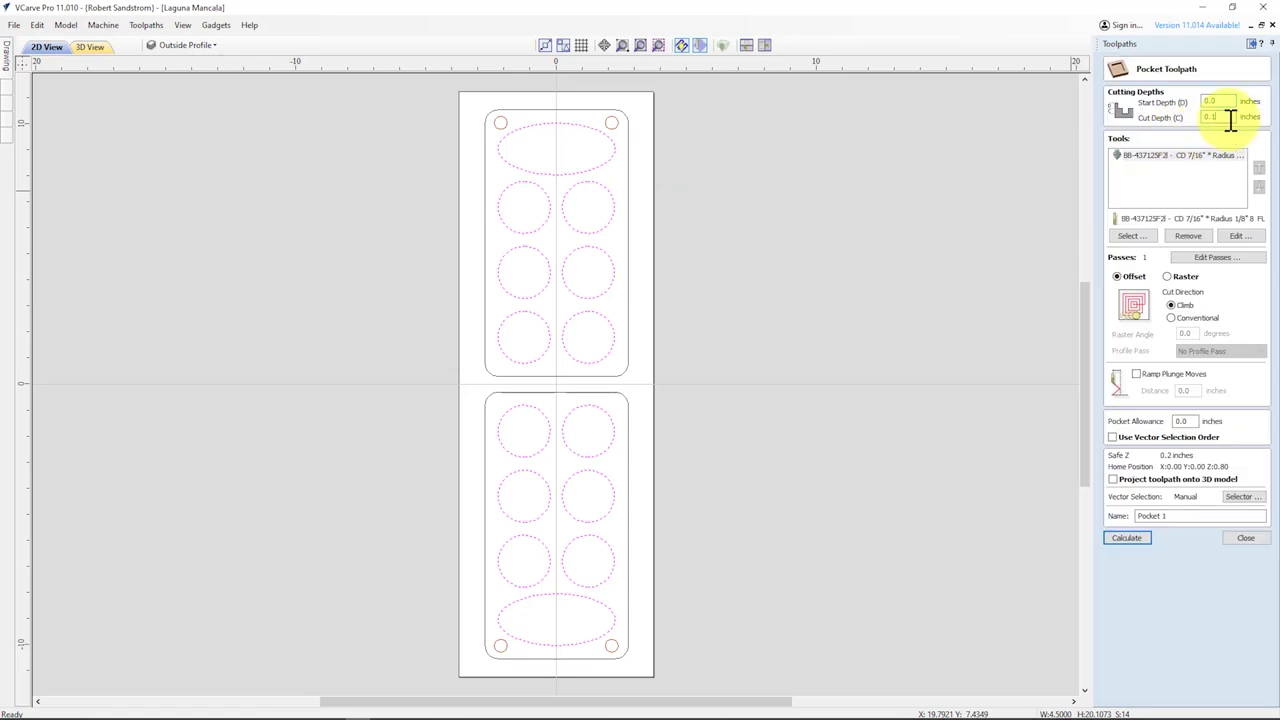
left_click(1193, 237)
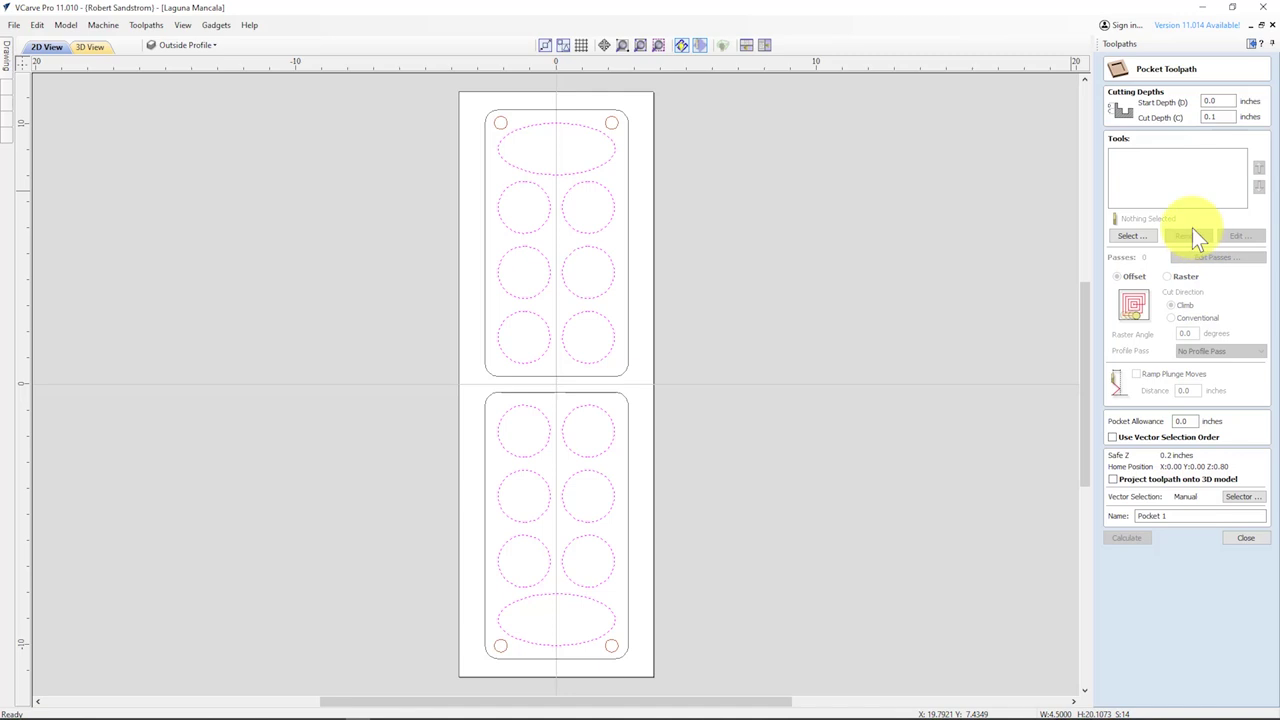
left_click(1131, 233)
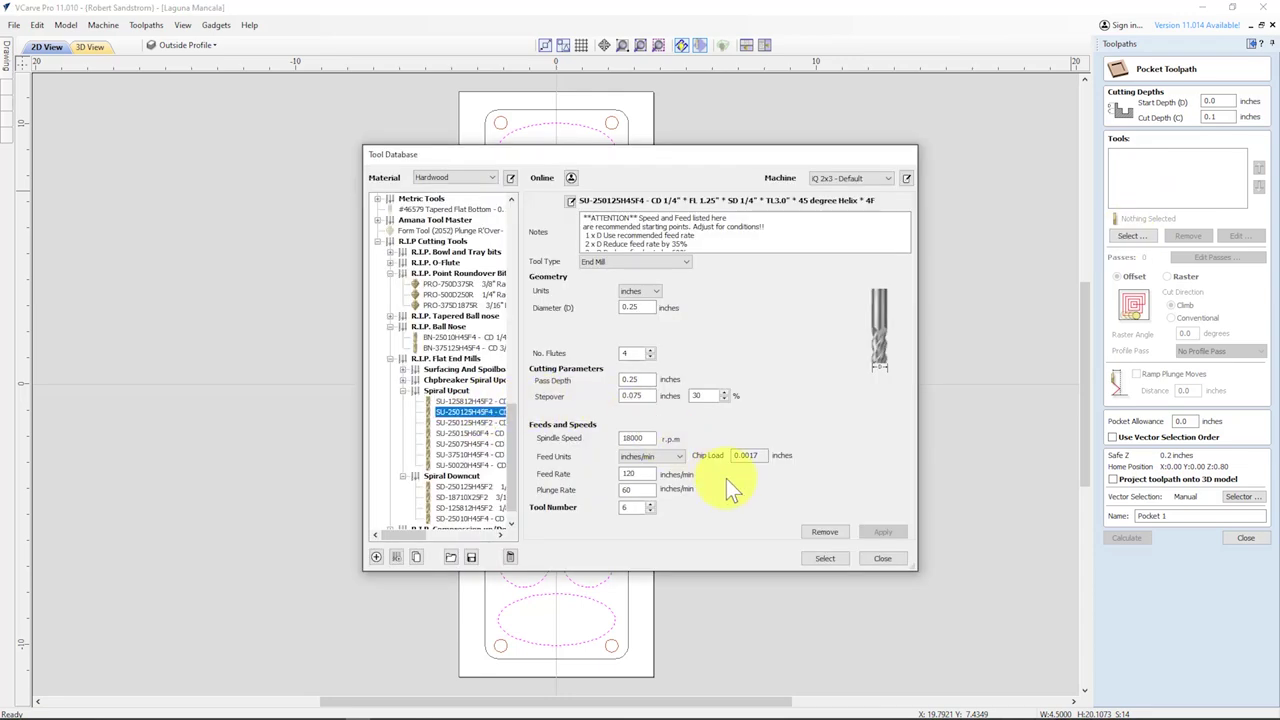
left_click(823, 559)
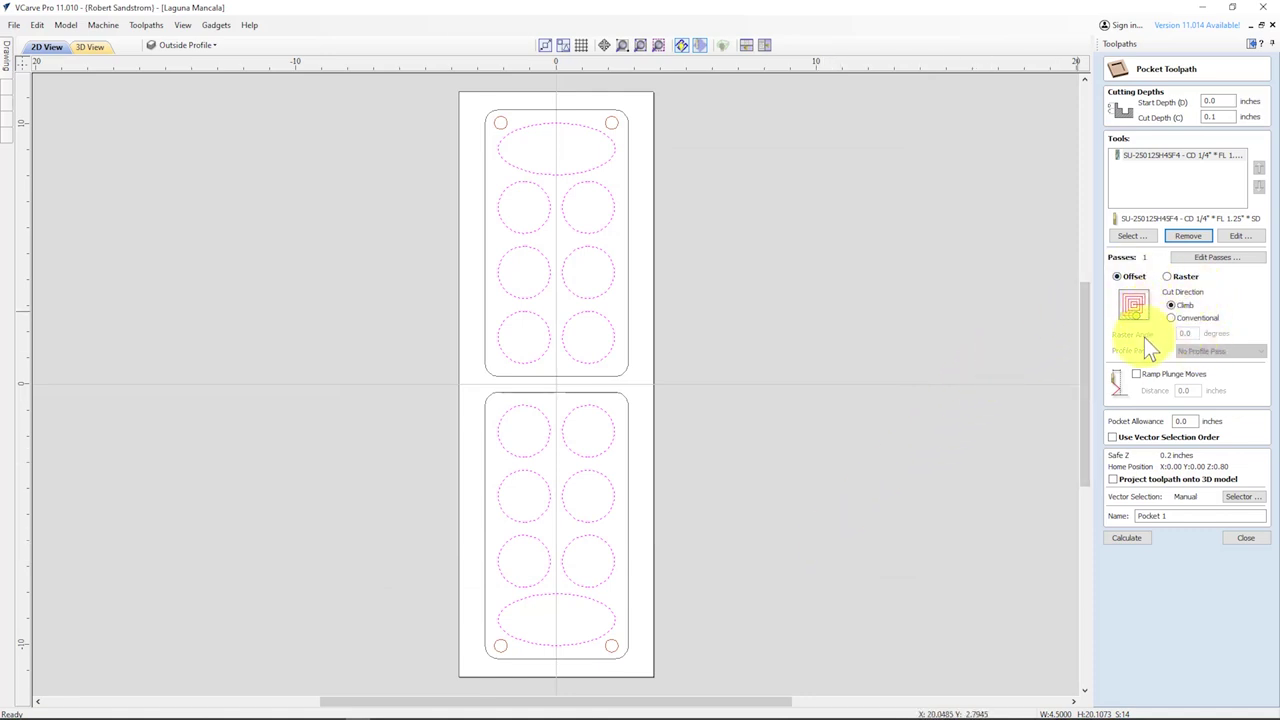
- Associate the pocket toolpath with the closed vectors on the Magnets layer only, name it Magnets, and calculate it
left_click(1243, 498)
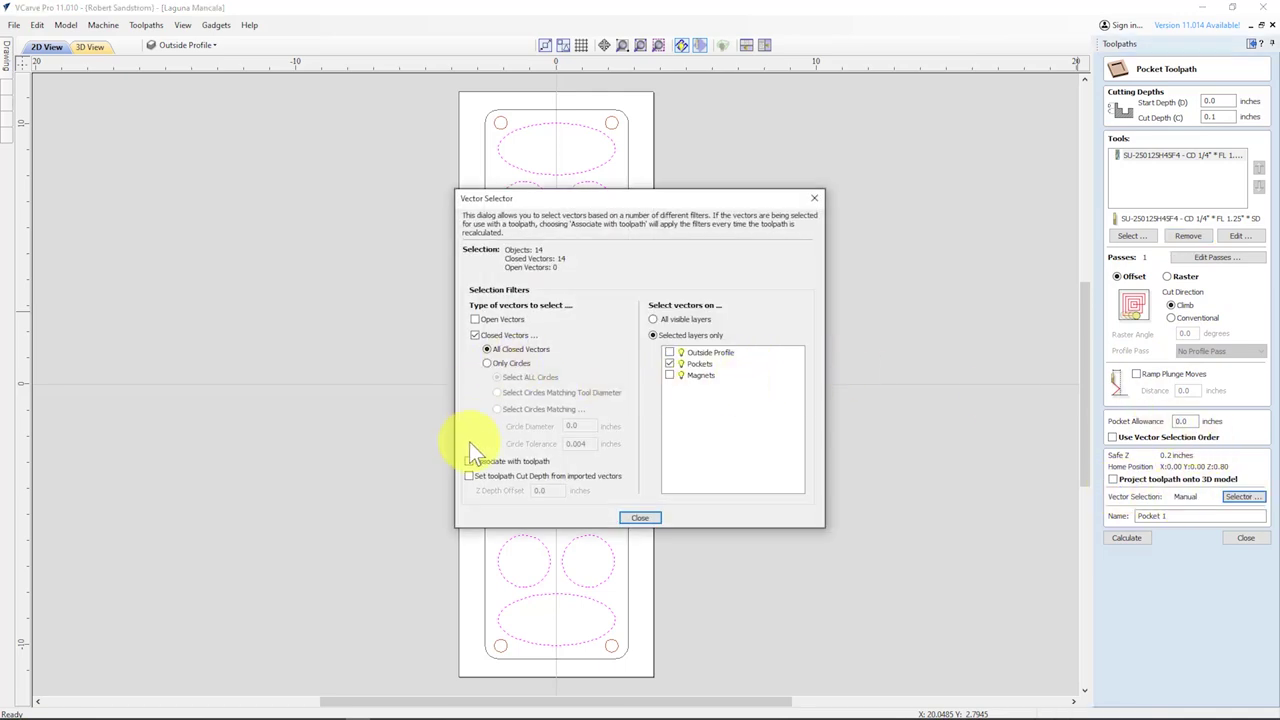
left_click(669, 376)
left_click(669, 364)
left_click(639, 520)
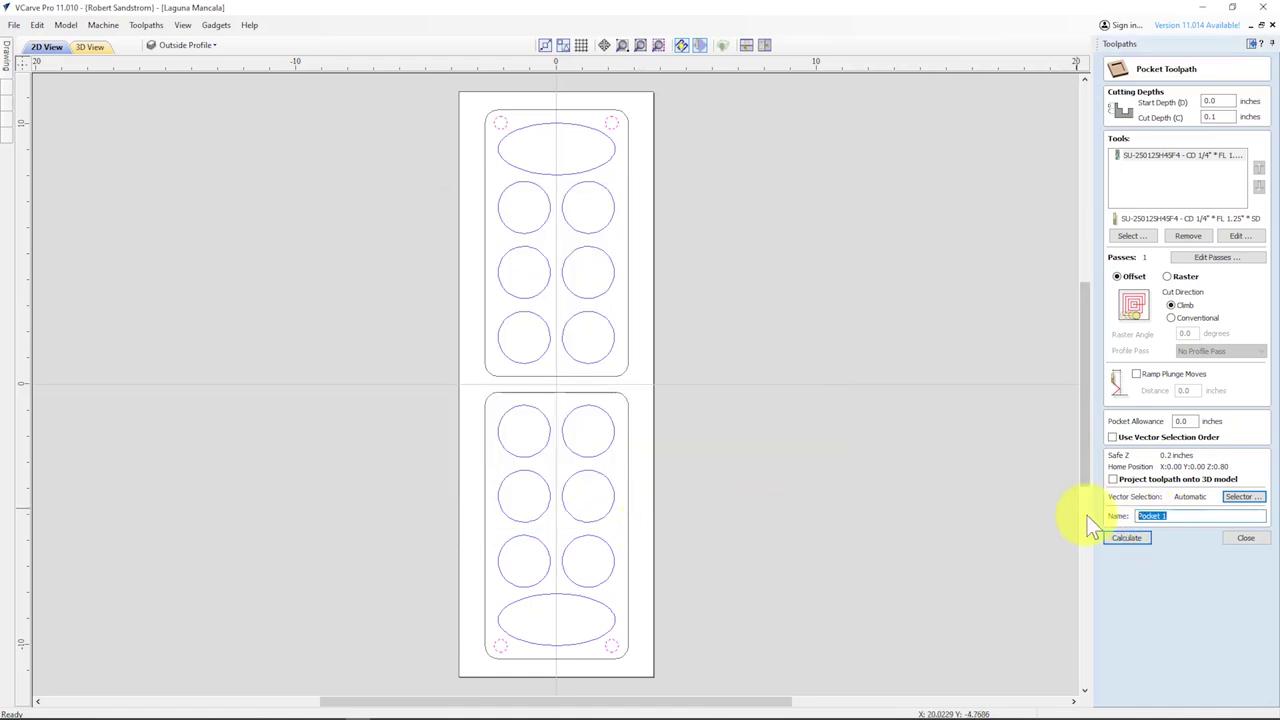
type("Magnets")
left_click(1115, 535)
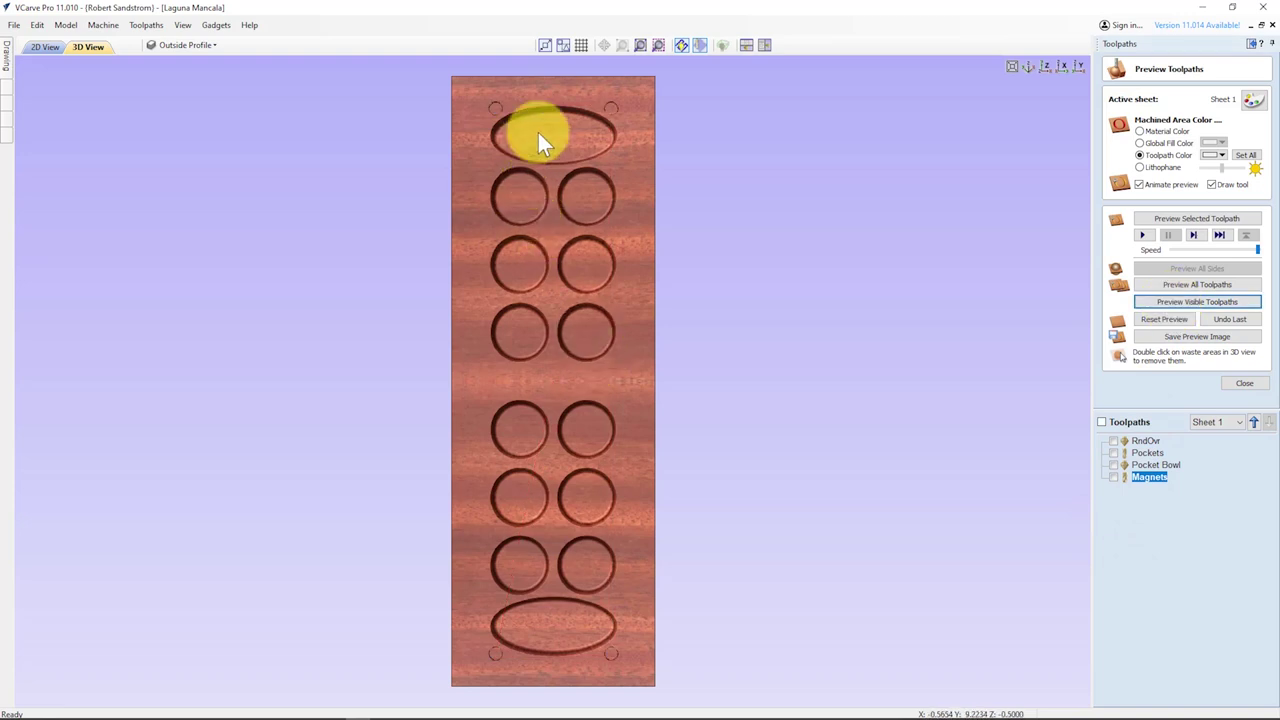
- Start a 2D profile toolpath in the 2D layout with cut depth z, machining outside the vectors, and switch off the solid 2D toolpath display
left_click(45, 50)
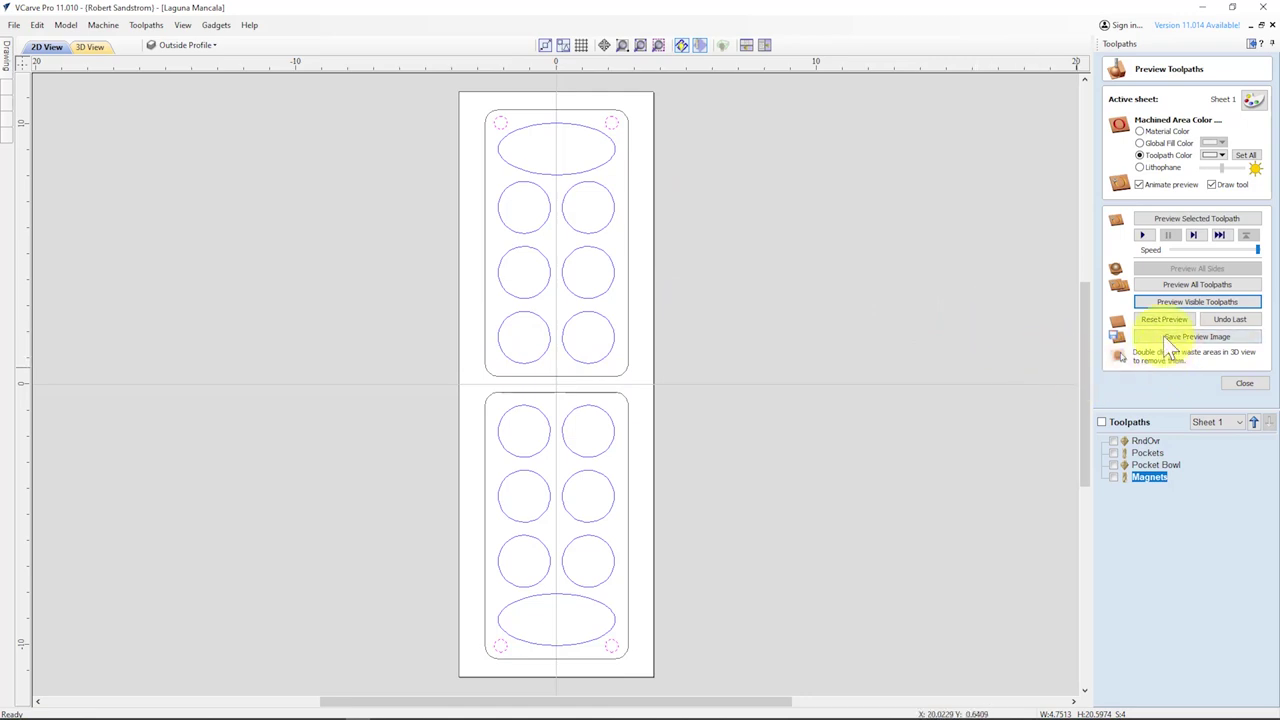
key("Escape")
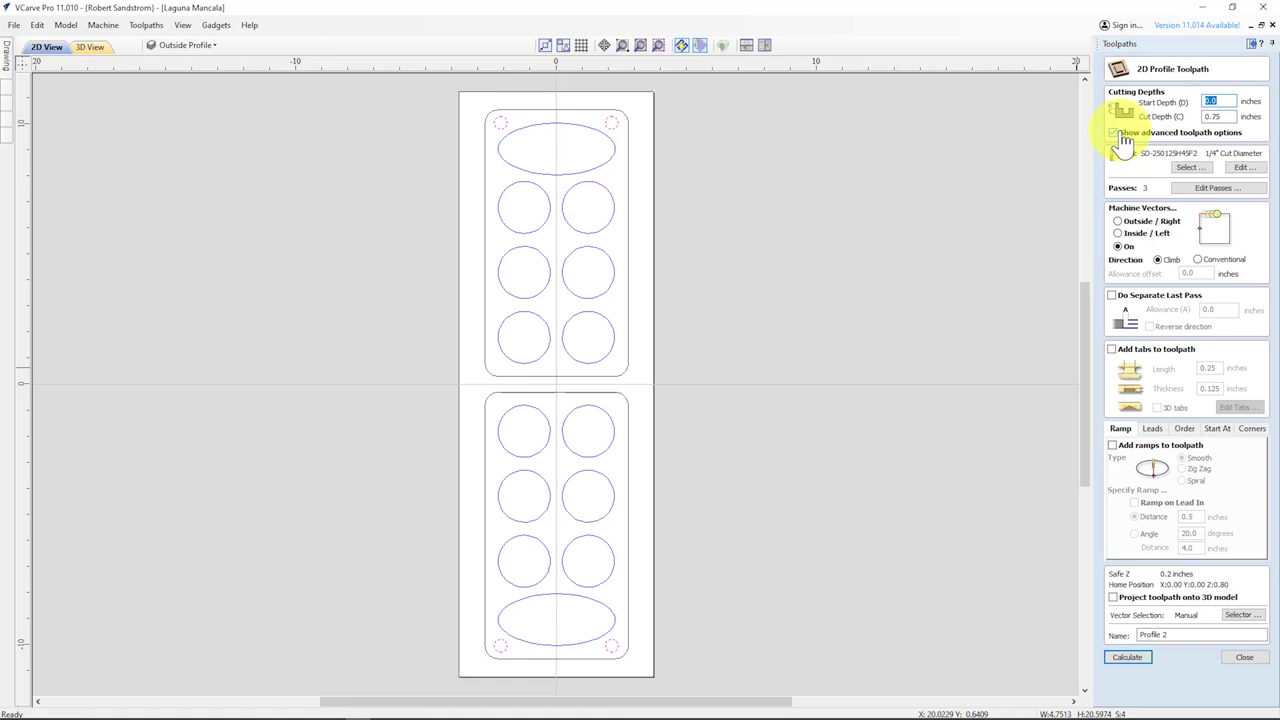
left_click_drag(1212, 117, 1197, 133)
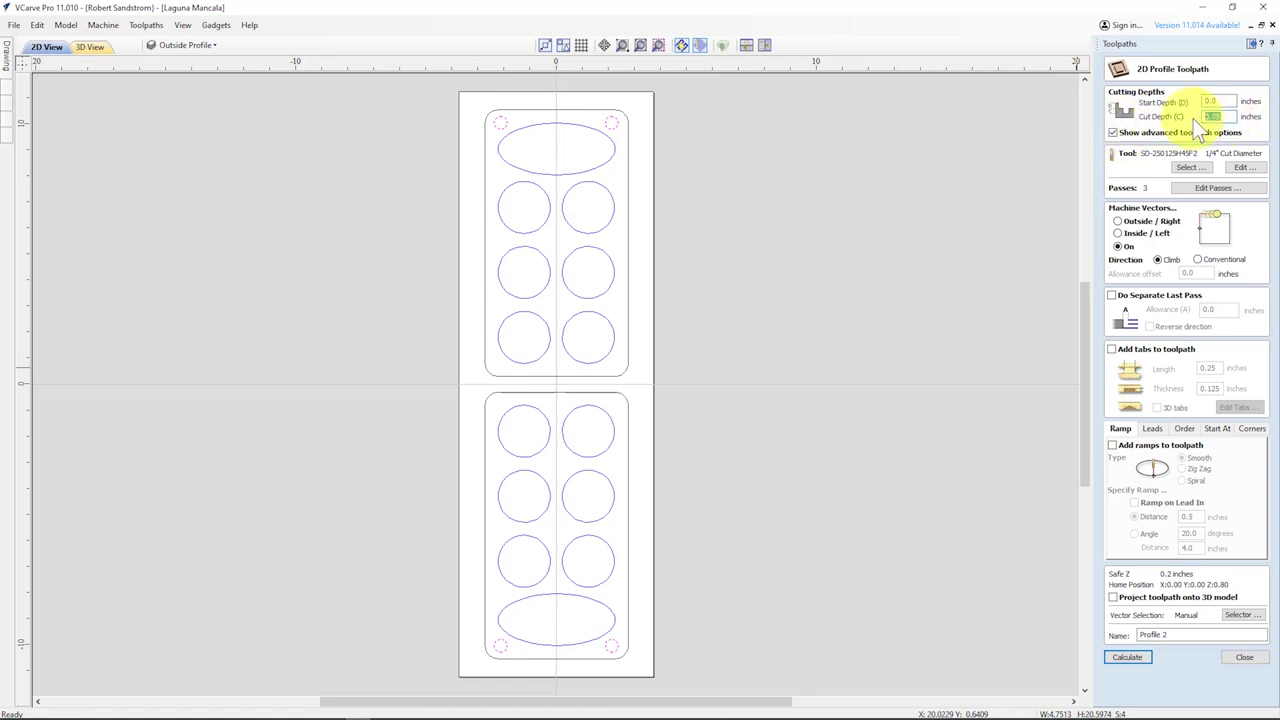
type("2")
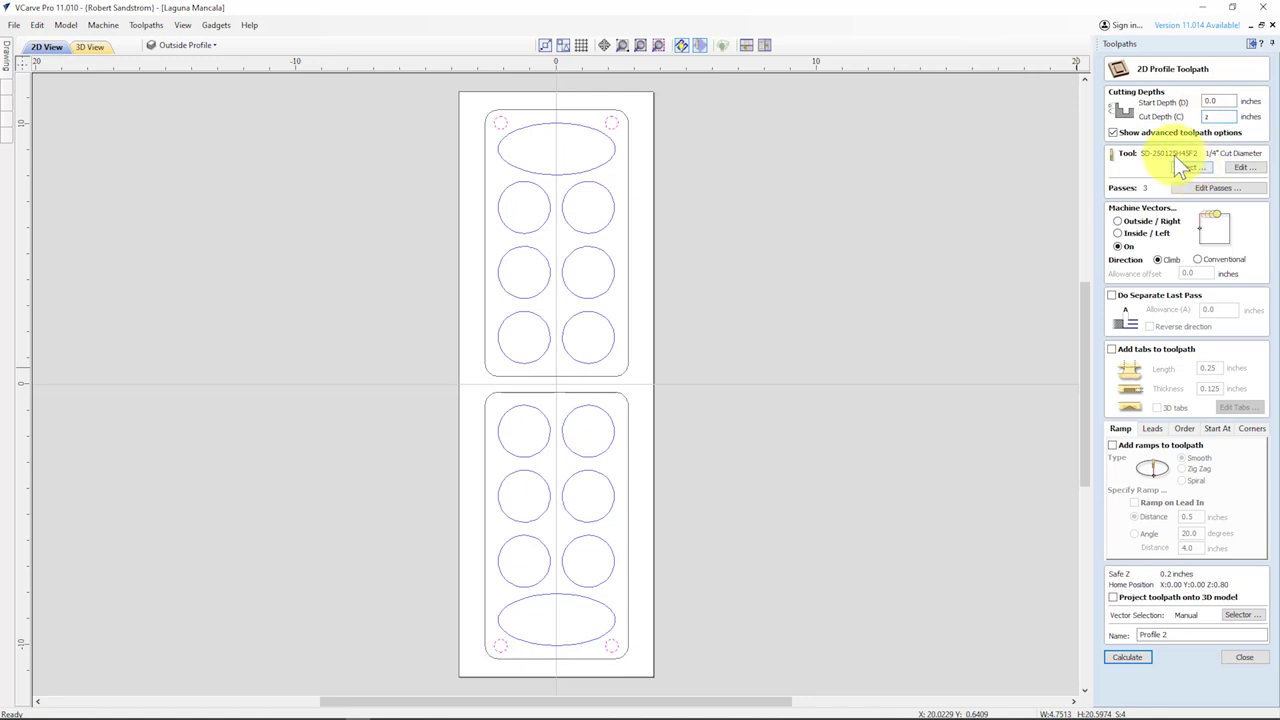
left_click(1199, 187)
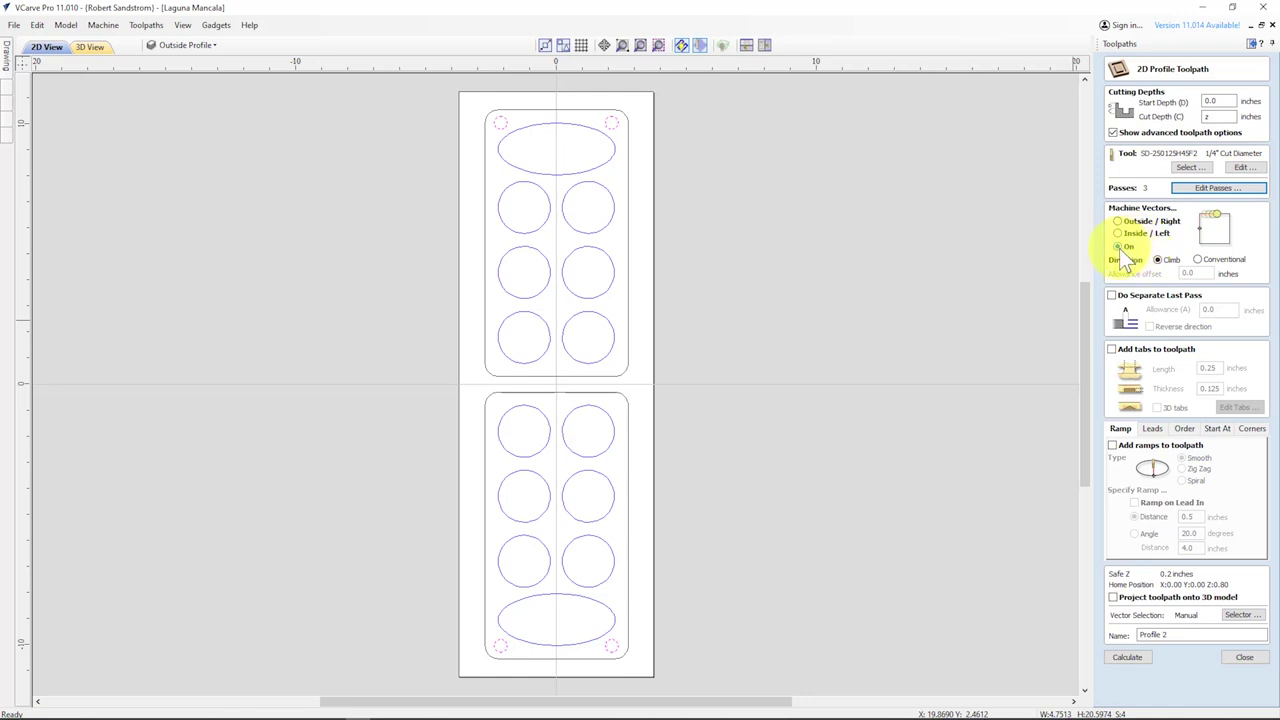
left_click(1118, 222)
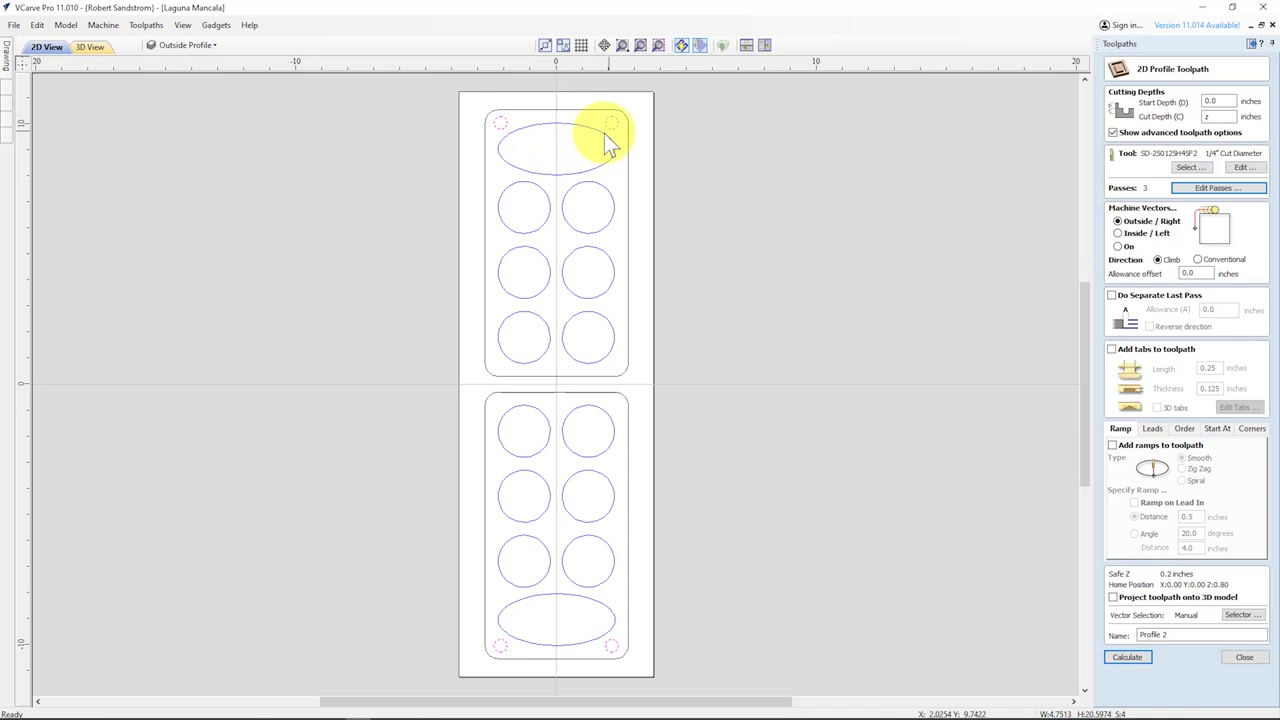
left_click(698, 46)
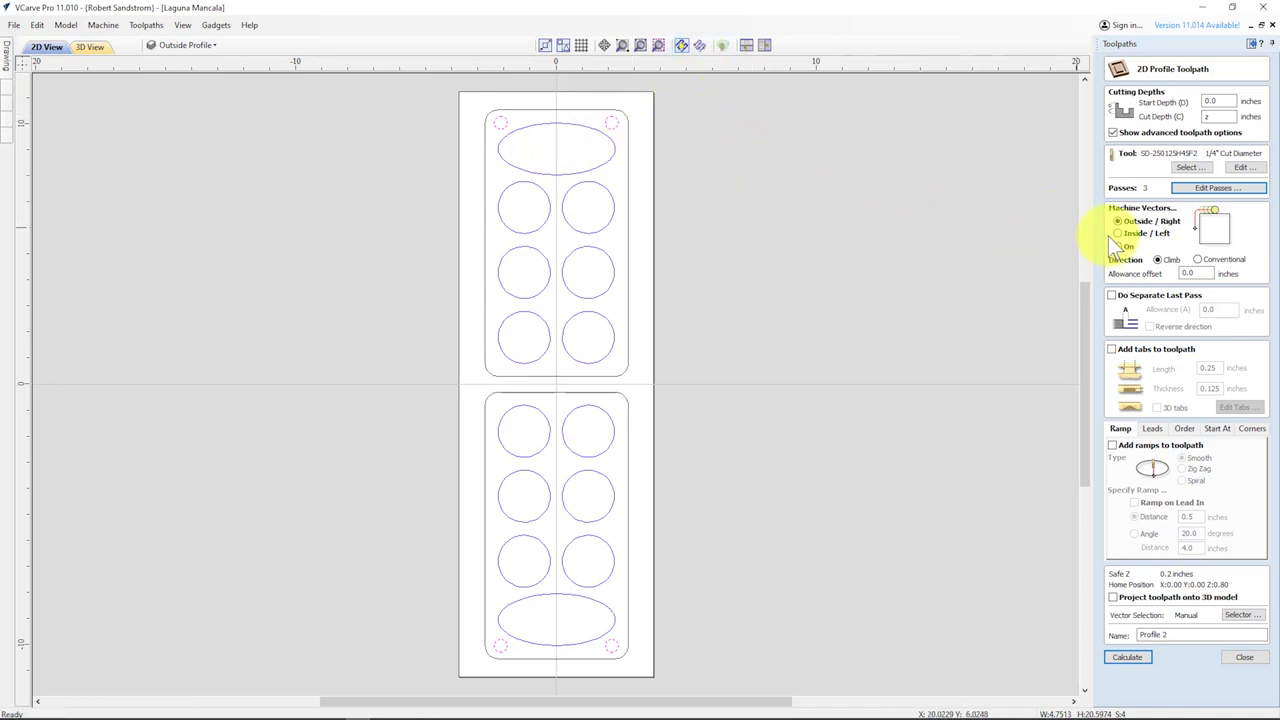
- Enable tabs on the profile toolpath and check the tab placement settings
left_click(1111, 350)
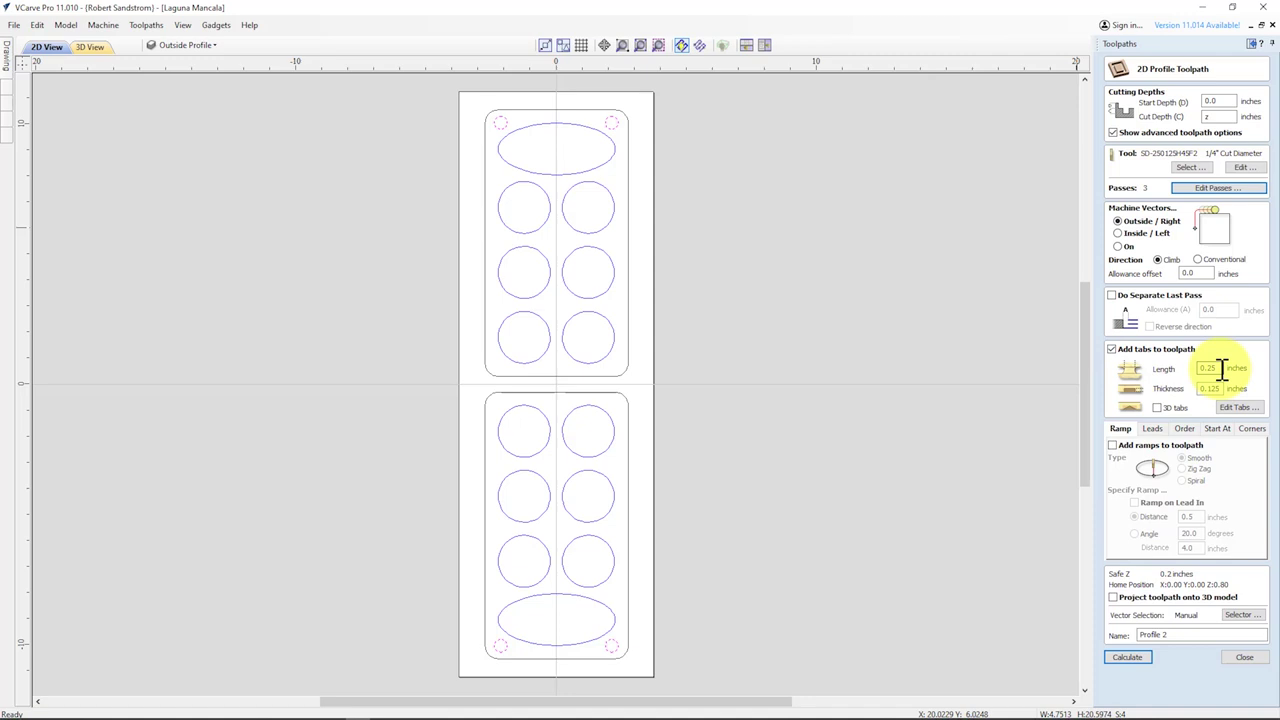
left_click(1238, 407)
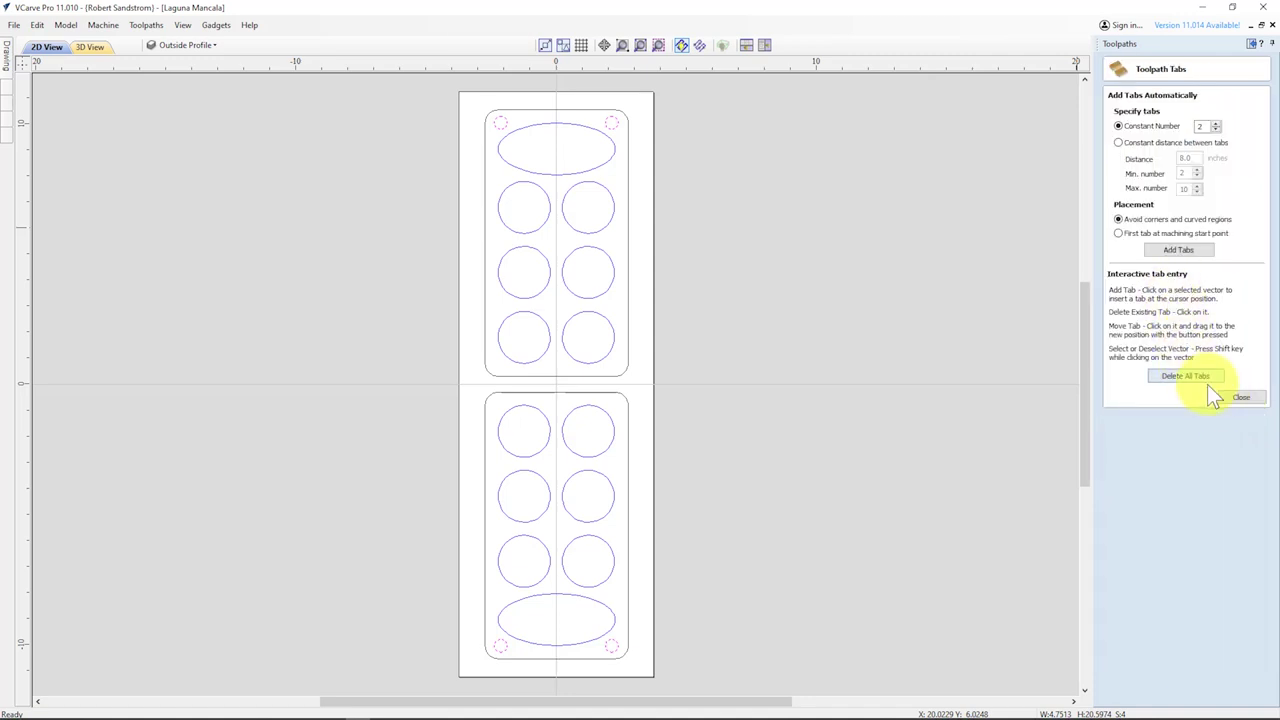
left_click(1224, 397)
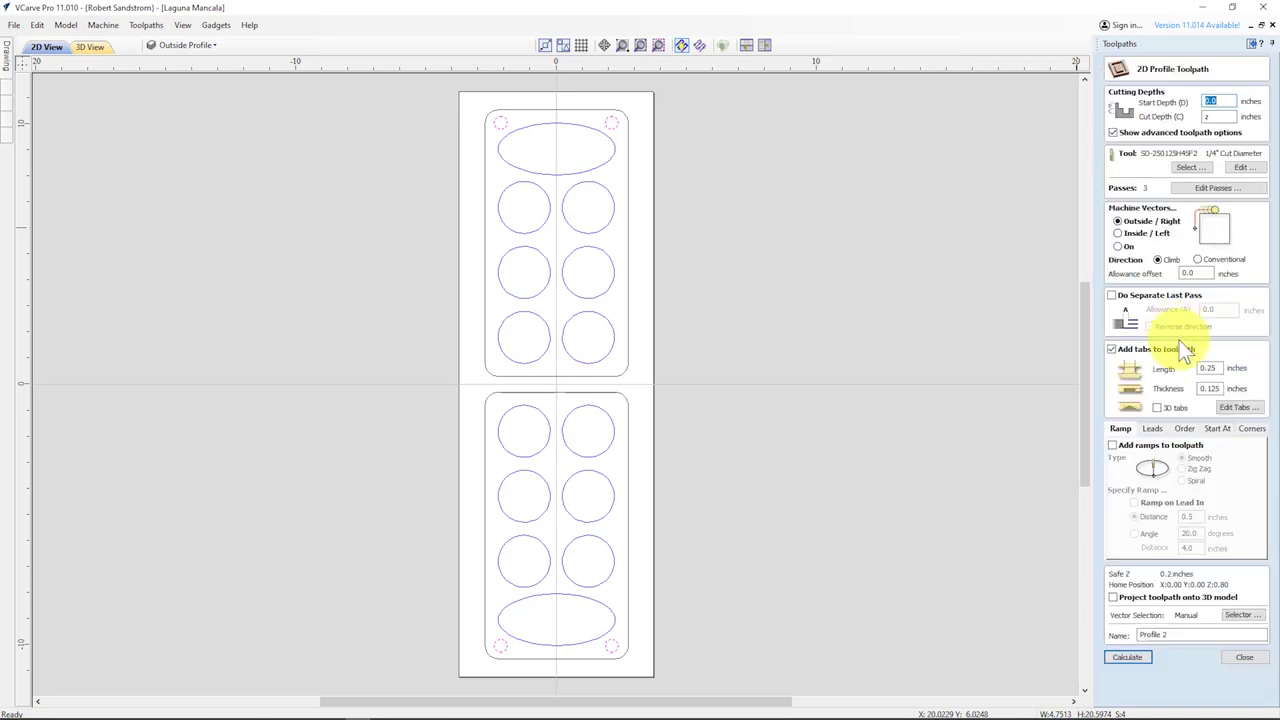
- Associate the profile toolpath with the closed vectors on the Outside Profile layer and review the tab positions around both boards
left_click(1243, 614)
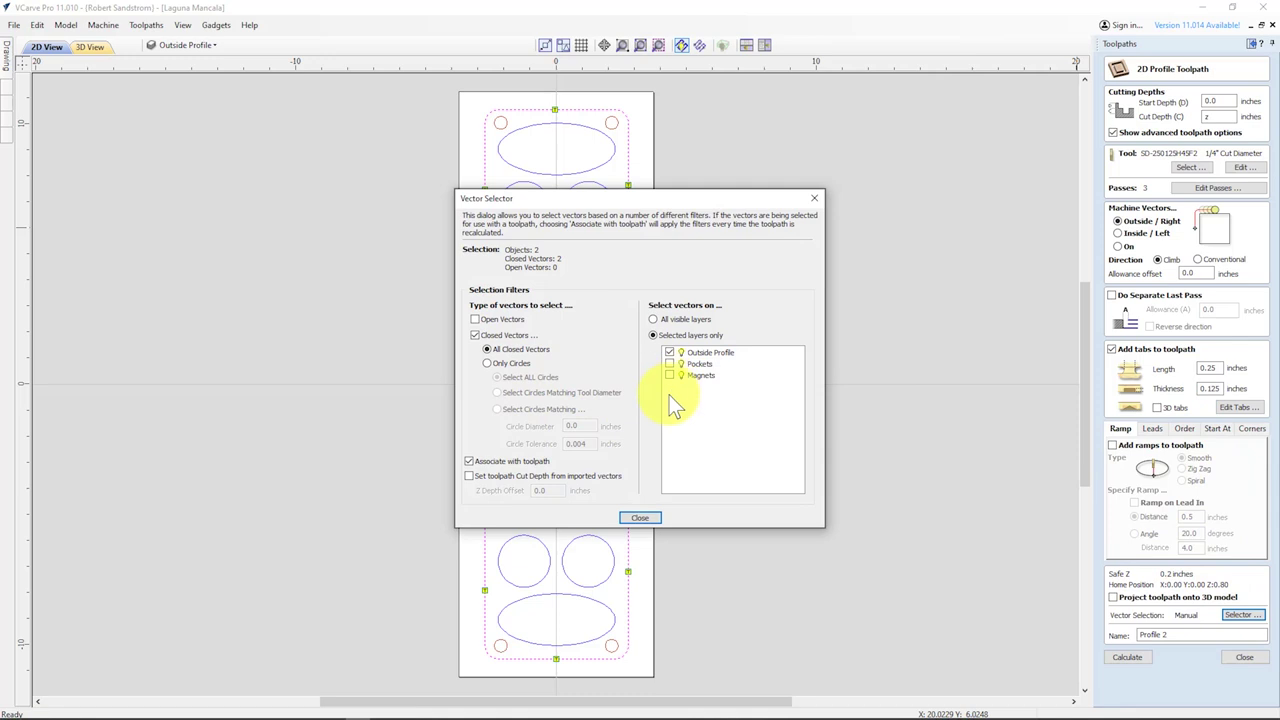
left_click(641, 520)
left_click(1236, 405)
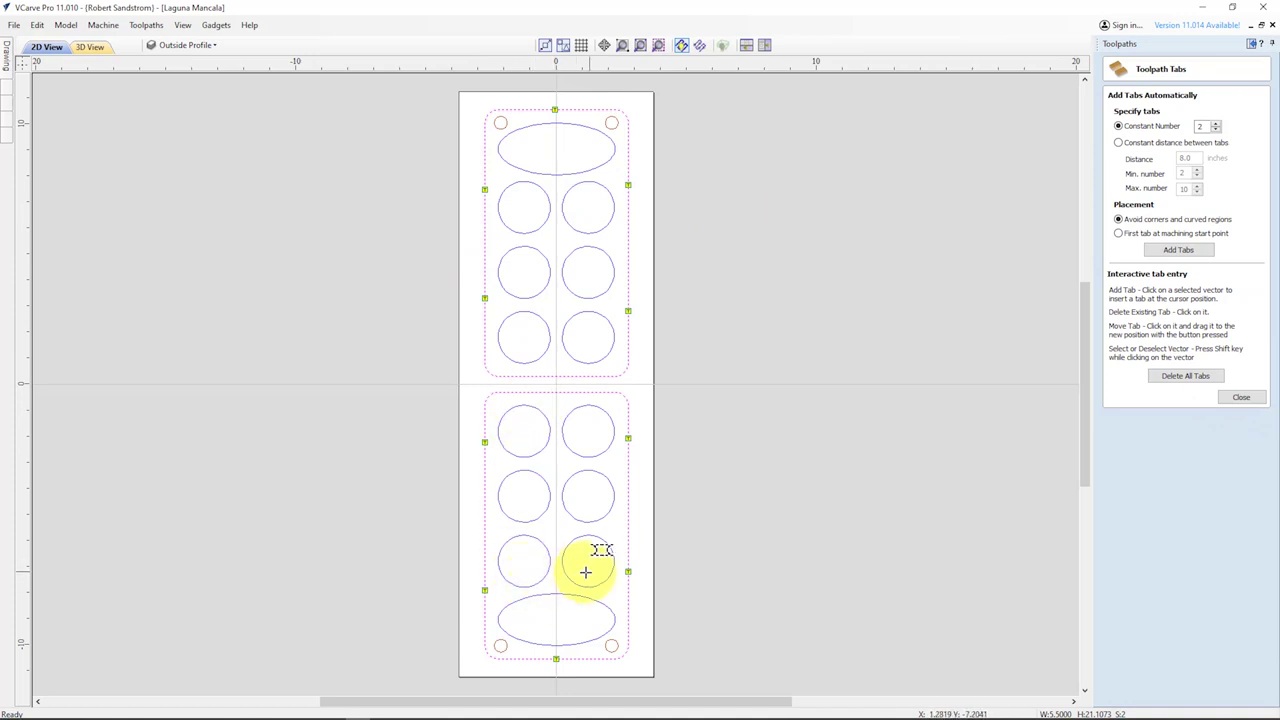
left_click(1239, 401)
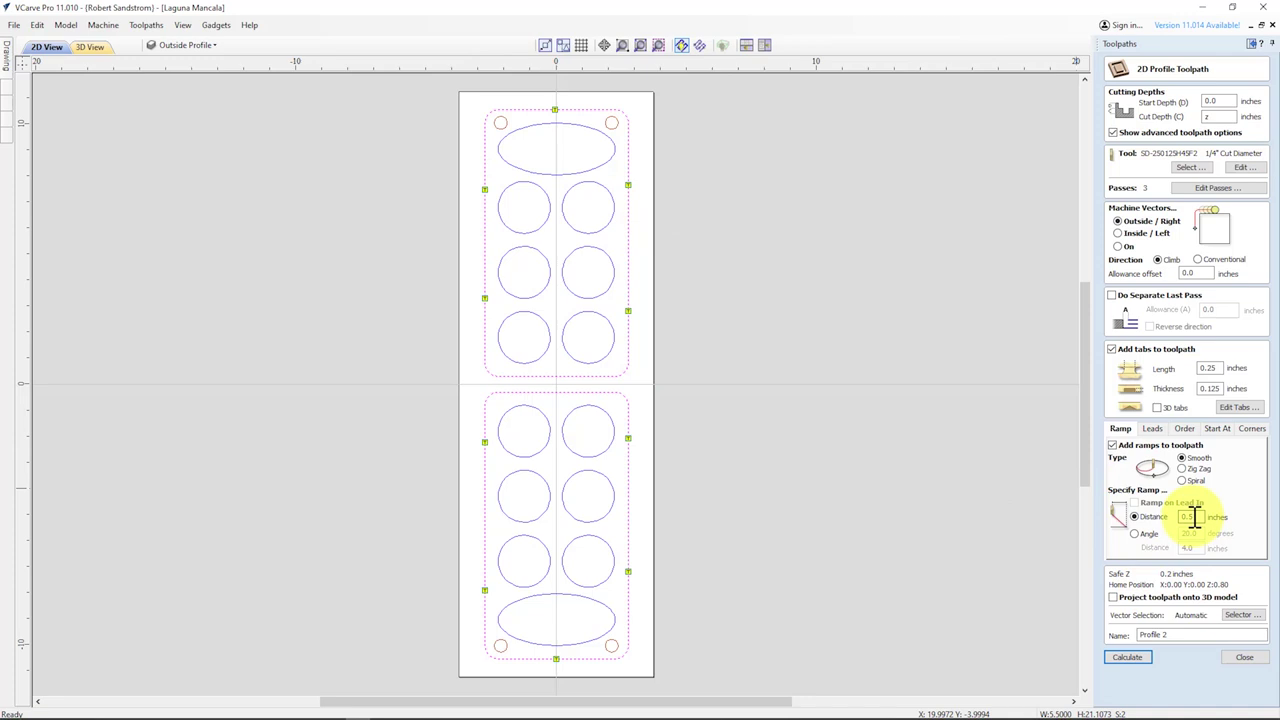
- Name the profile toolpath Outside Profile, calculate it, and preview the visible toolpath cutting around both boards
triple_click(1150, 634)
type("Outside Profile")
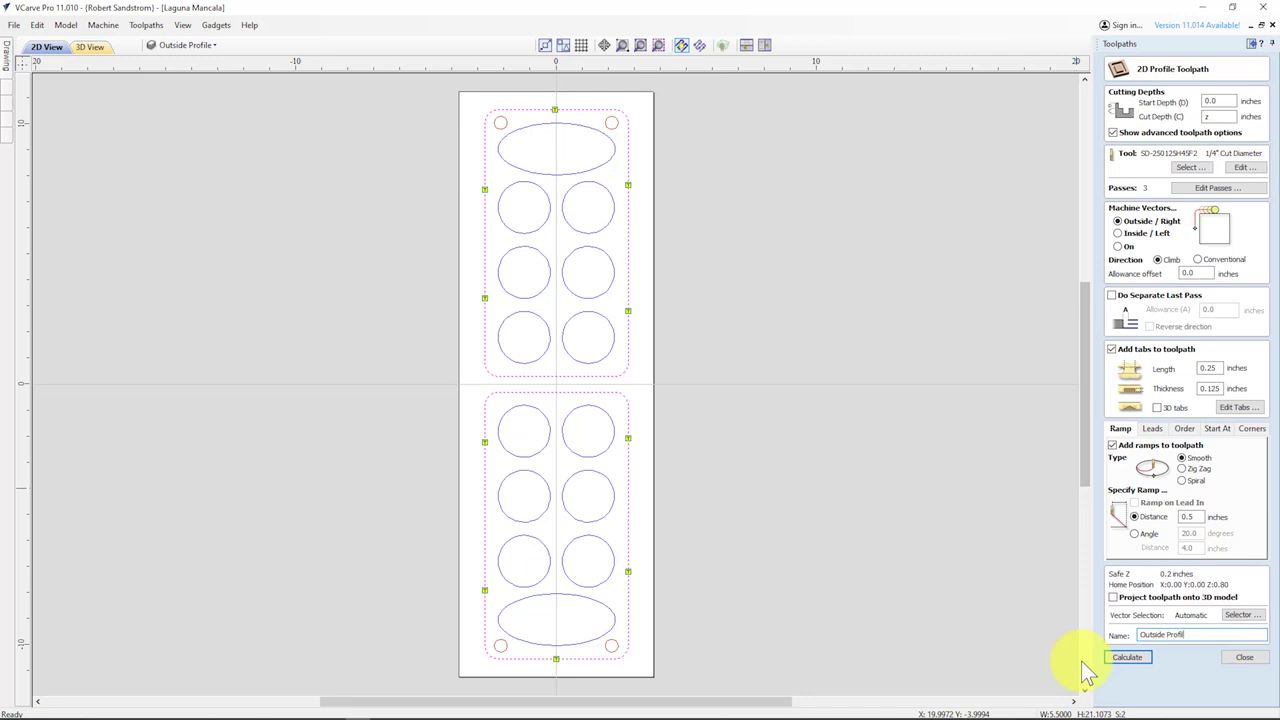
left_click(1130, 657)
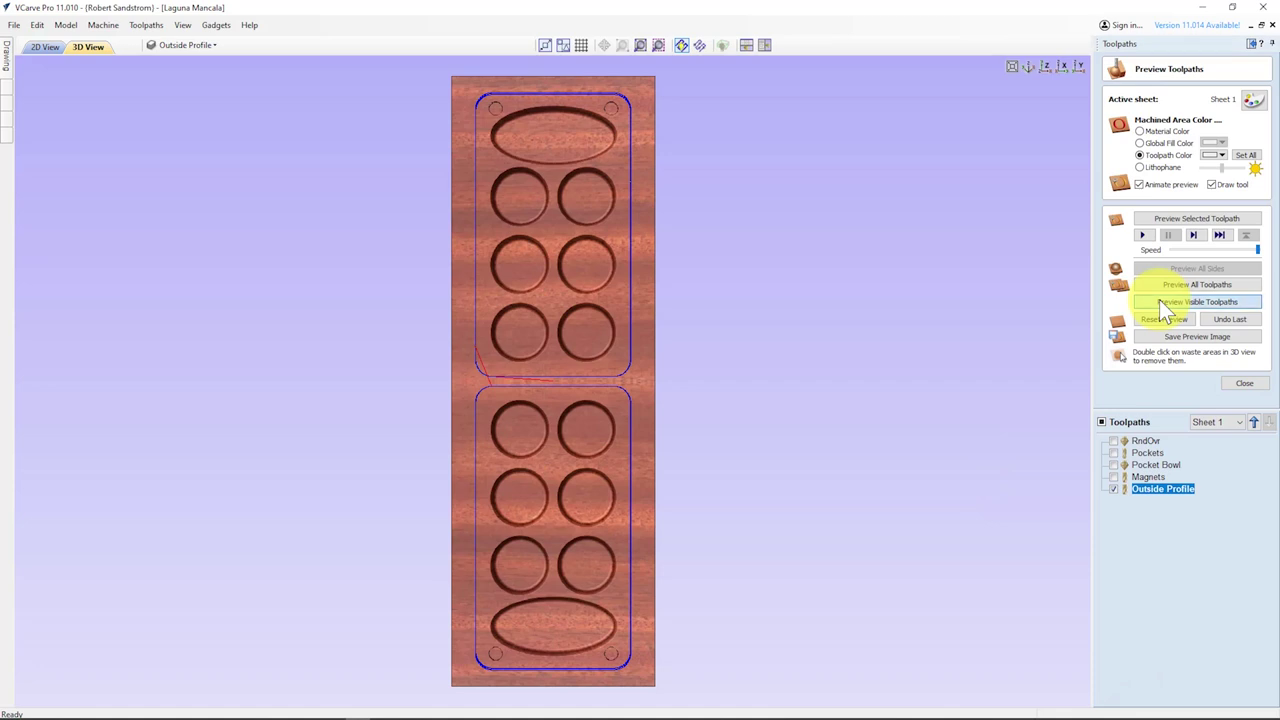
left_click(1159, 300)
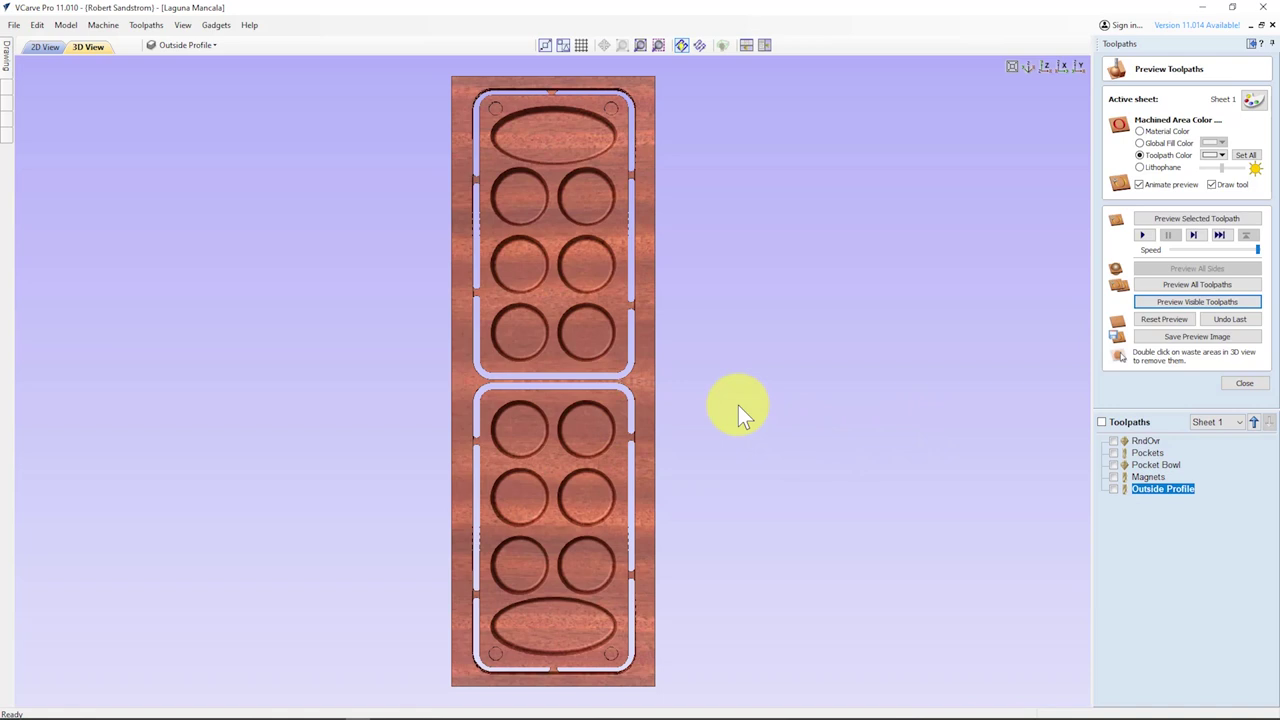
left_click(1244, 383)
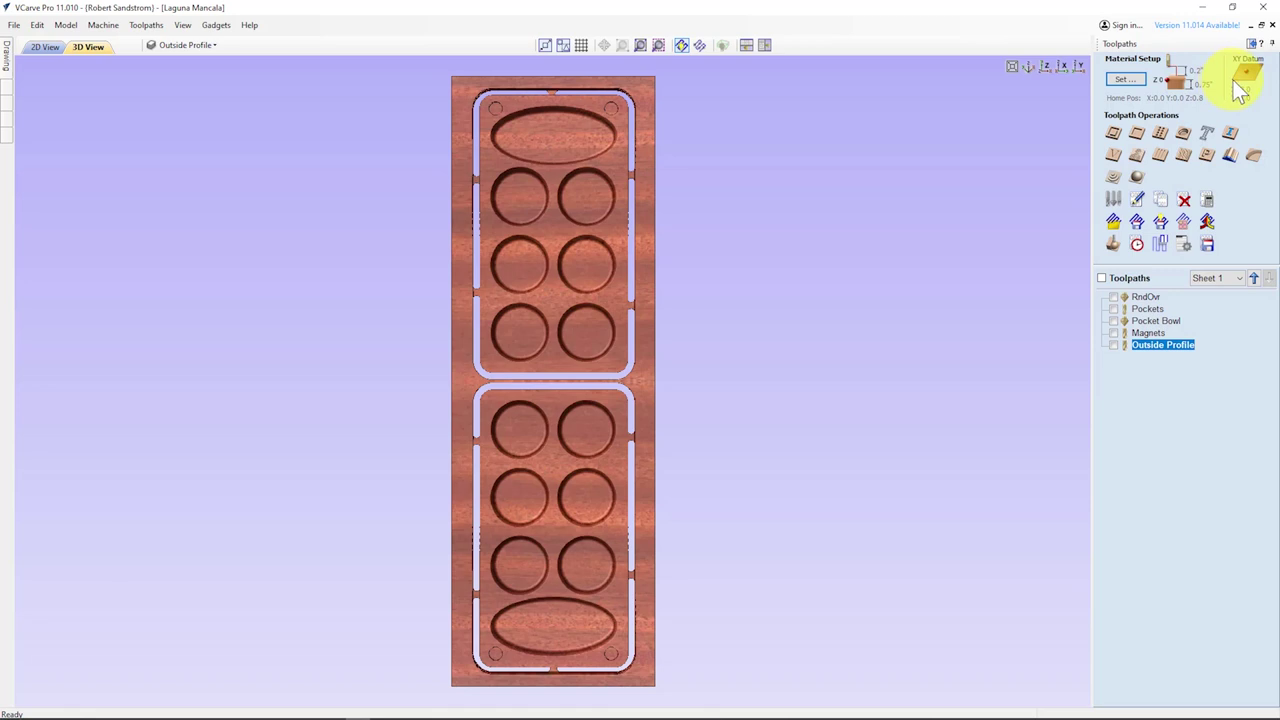
- Set the material's XY datum to its lower-left corner and recalculate all toolpaths
left_click(1113, 84)
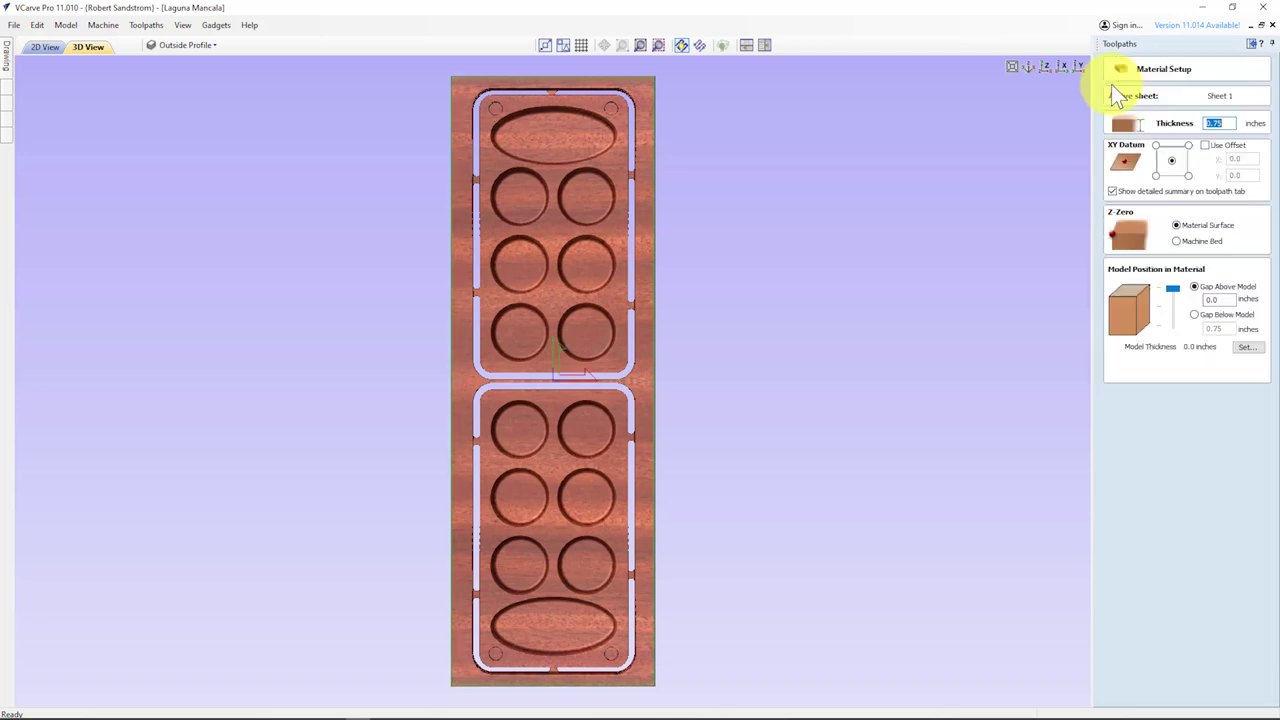
left_click(1163, 192)
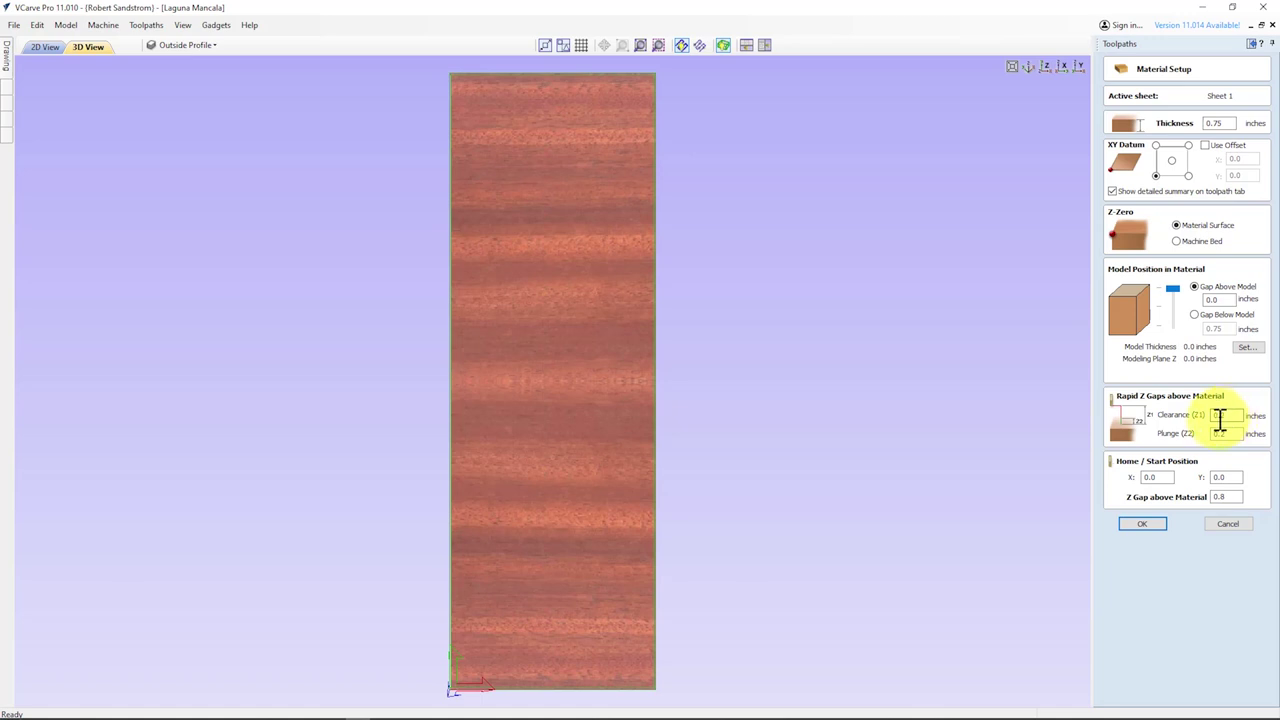
left_click(1148, 525)
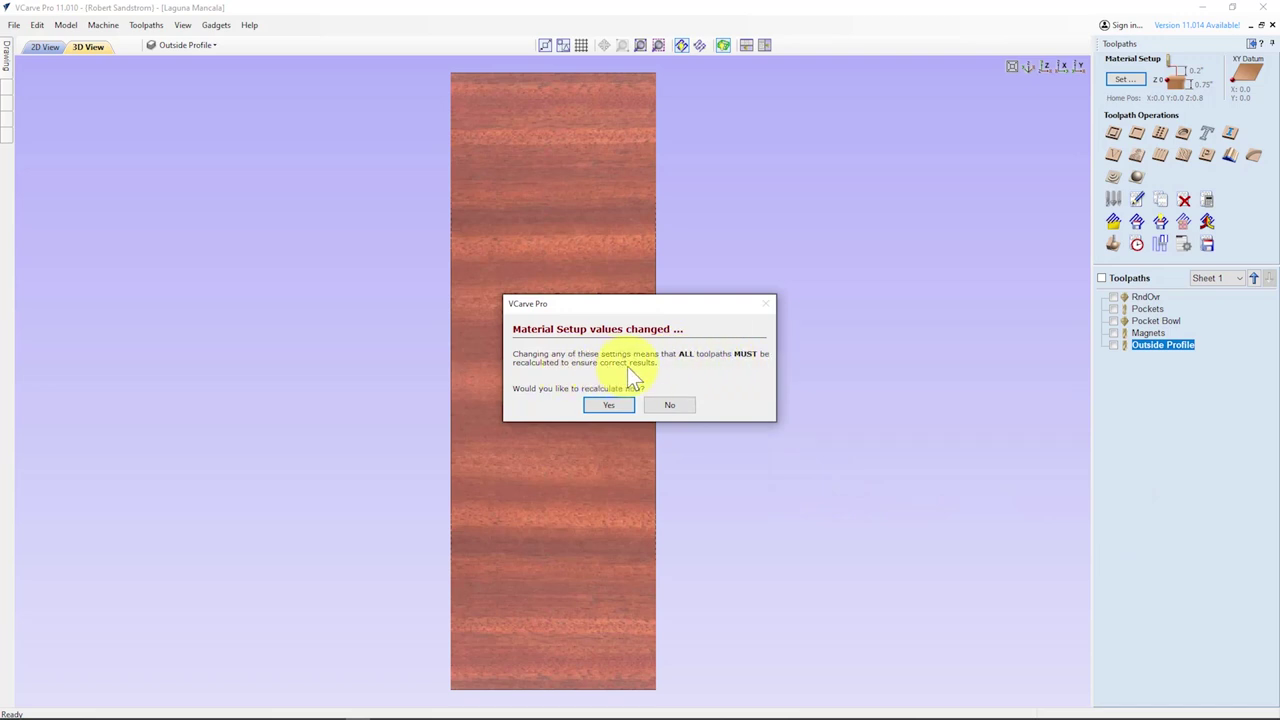
left_click(612, 405)
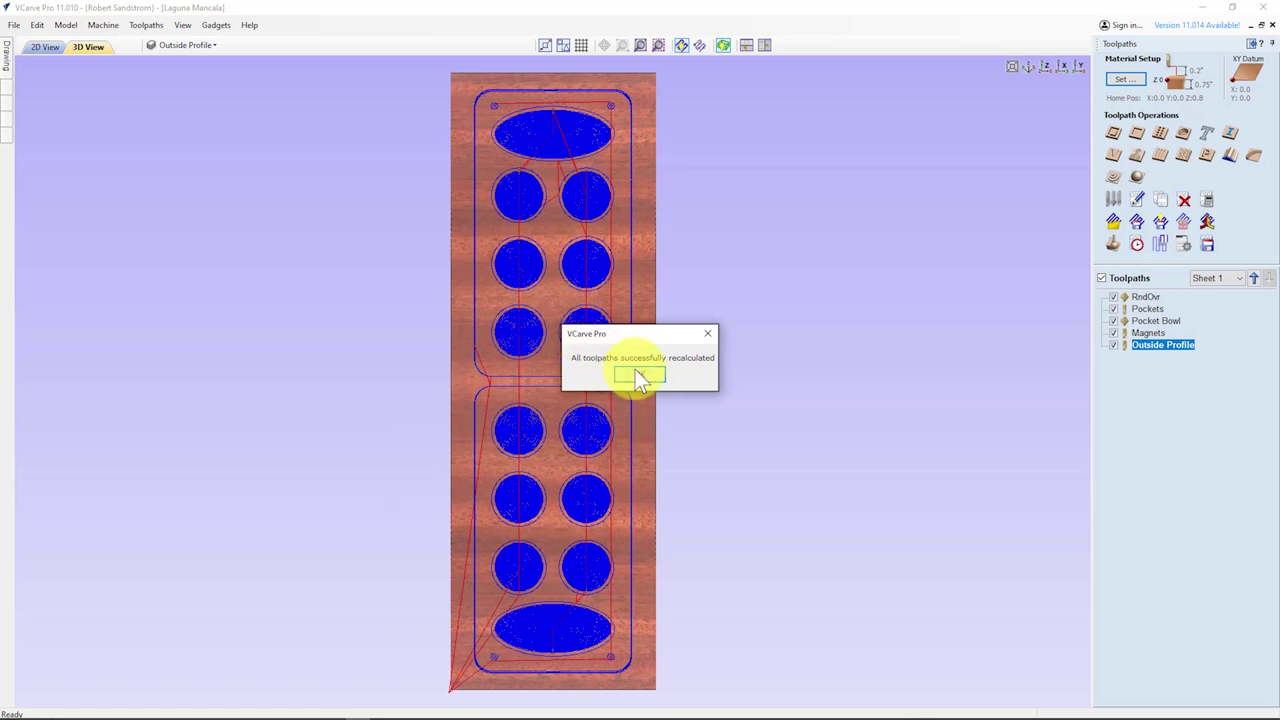
left_click(638, 378)
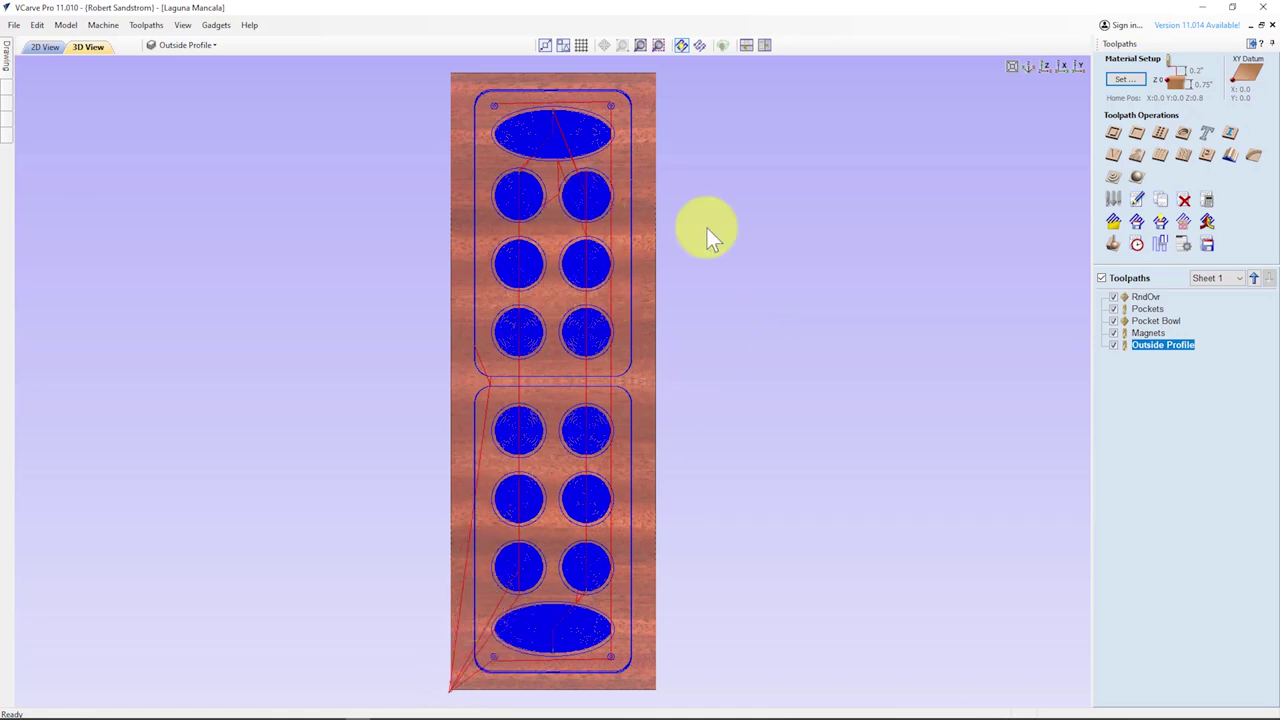
- Preview all recalculated toolpaths on the material in the 3D view and close the preview
left_click(1113, 246)
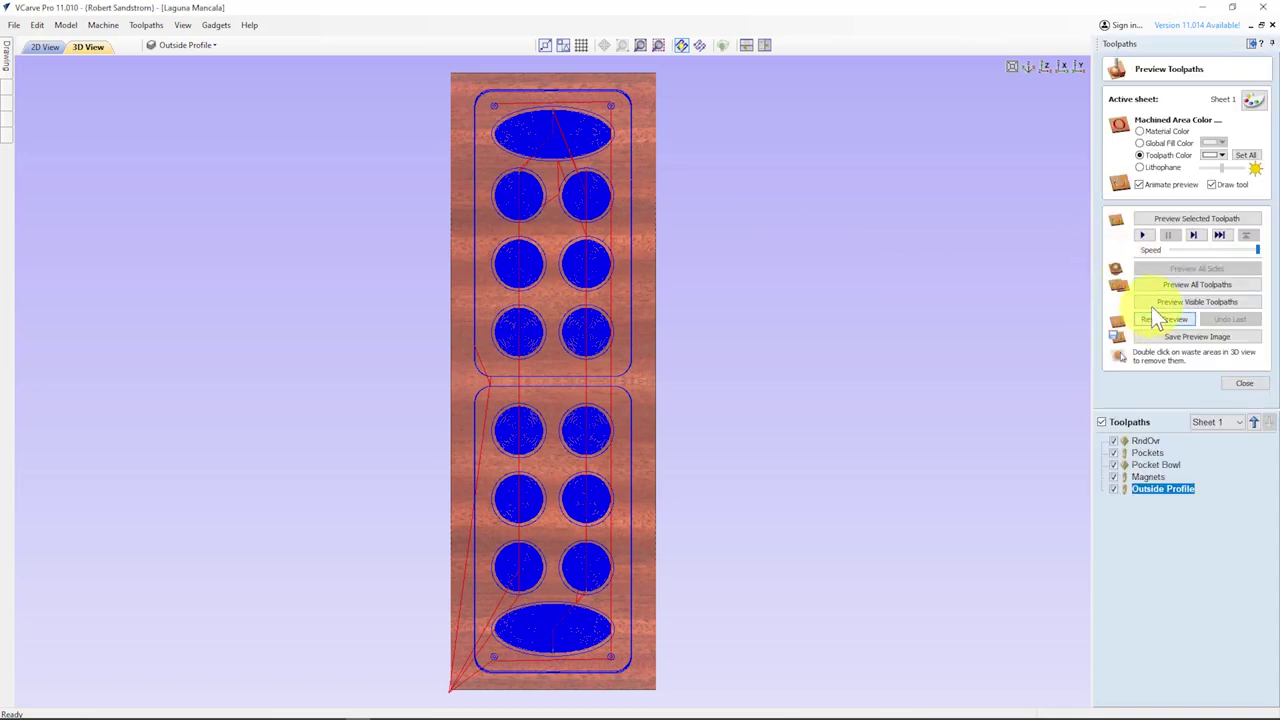
left_click(1148, 284)
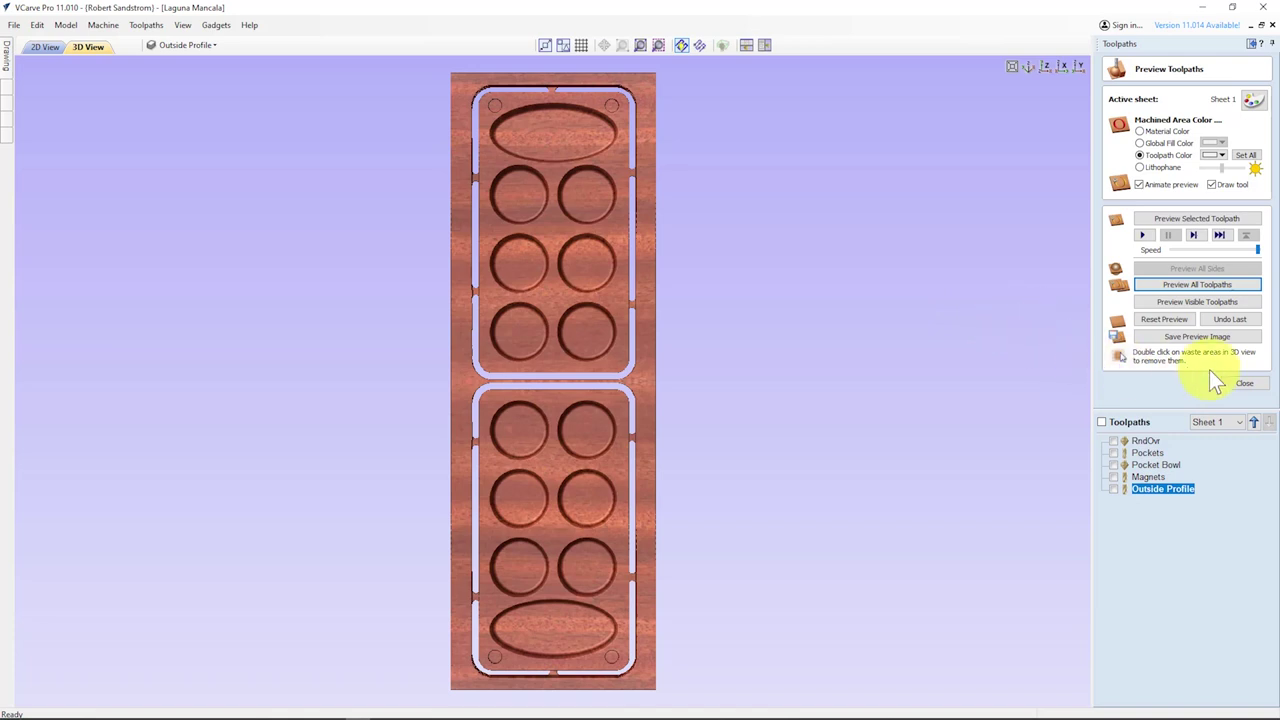
left_click(1244, 383)
- Show all toolpaths except Pockets and review their estimated machining times in the toolpaths summary
left_click(1101, 278)
left_click(1137, 246)
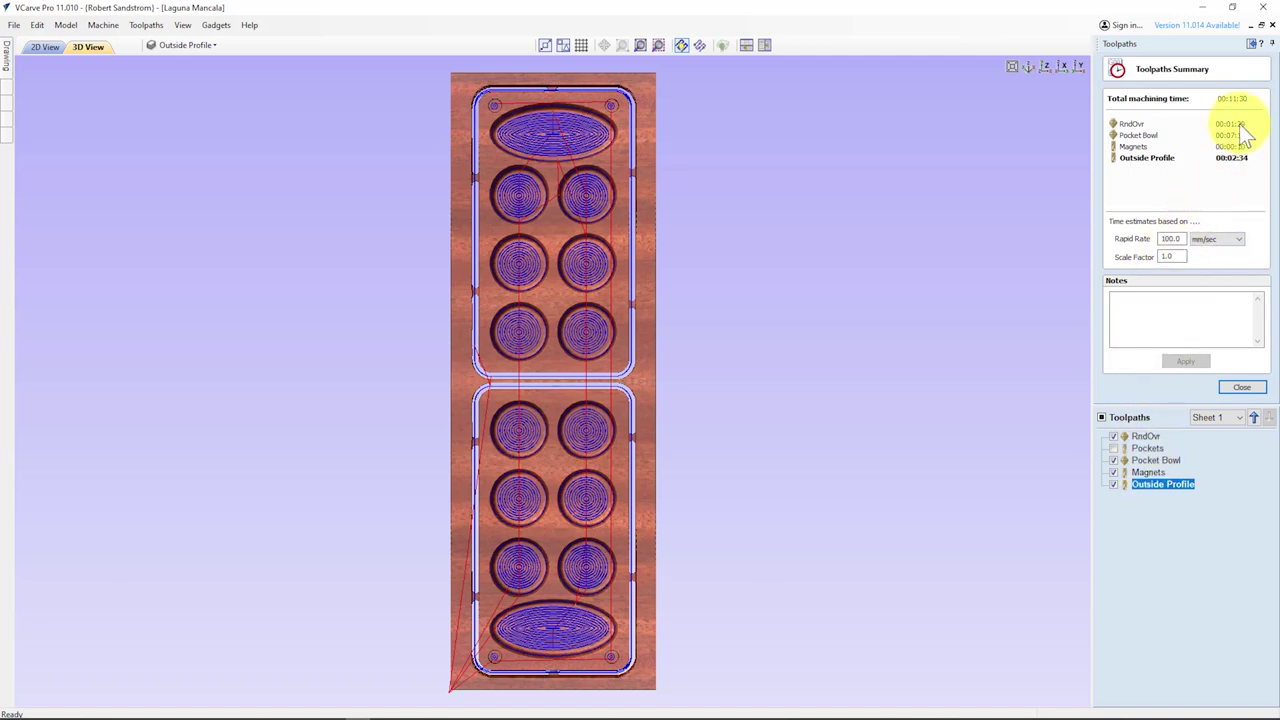
left_click(1241, 388)
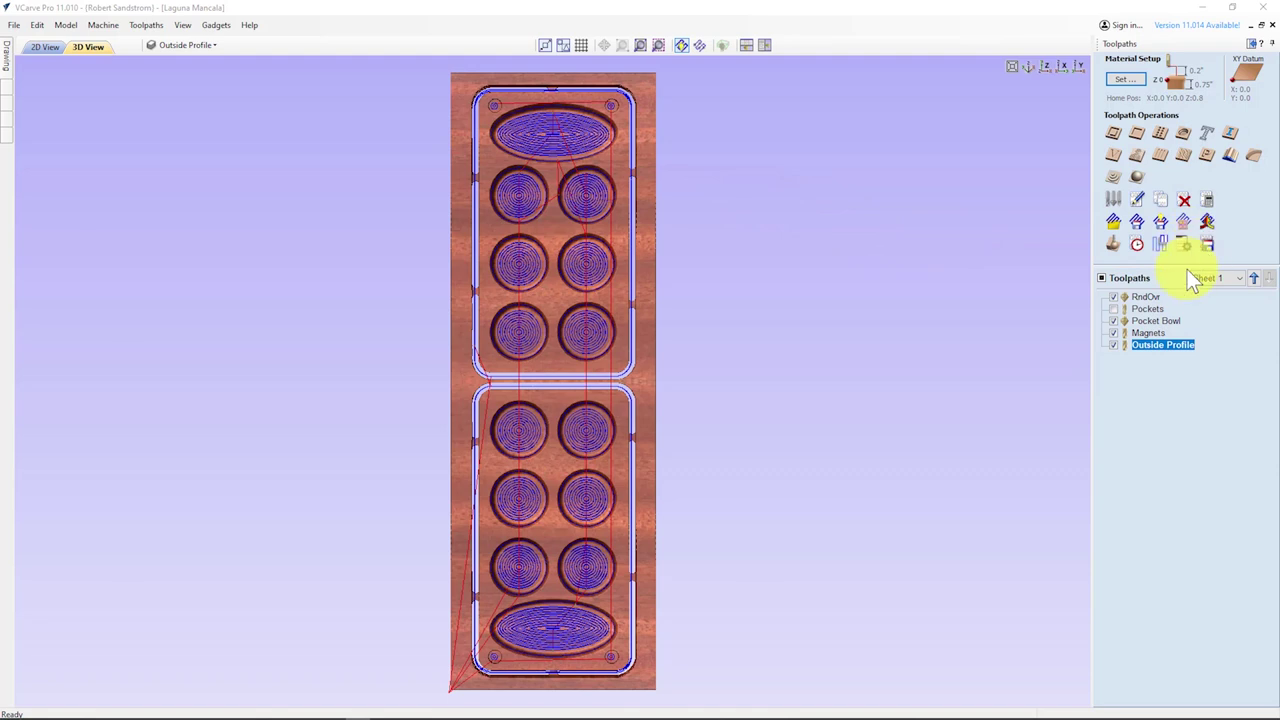
- Leave only the Outside Profile toolpath visible and open the options for saving visible toolpaths to one file
left_click(1113, 344)
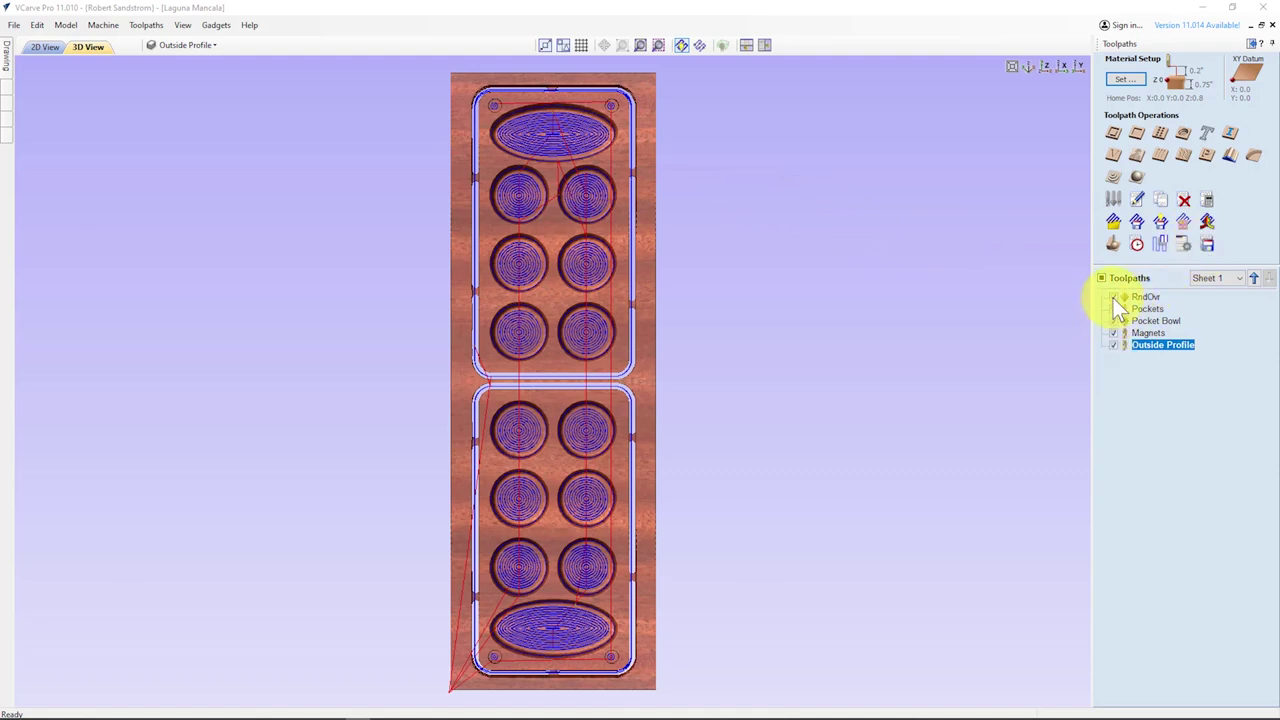
left_click(1113, 320)
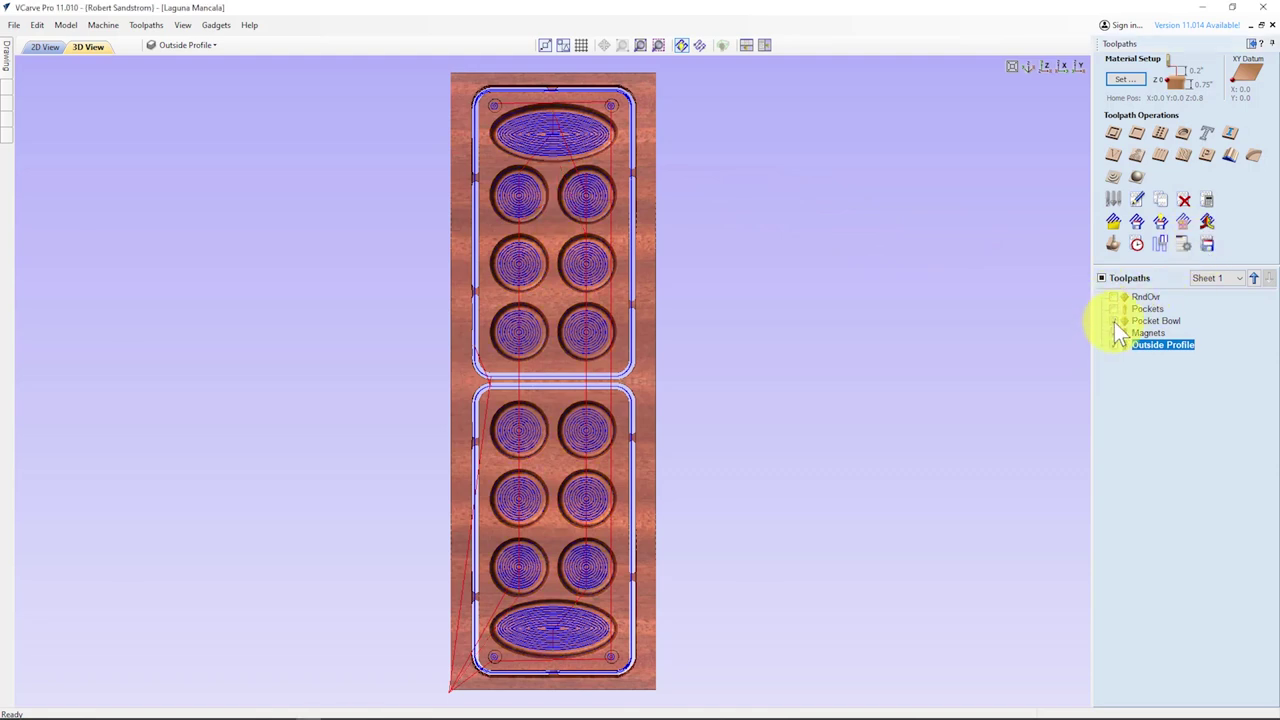
left_click(1113, 321)
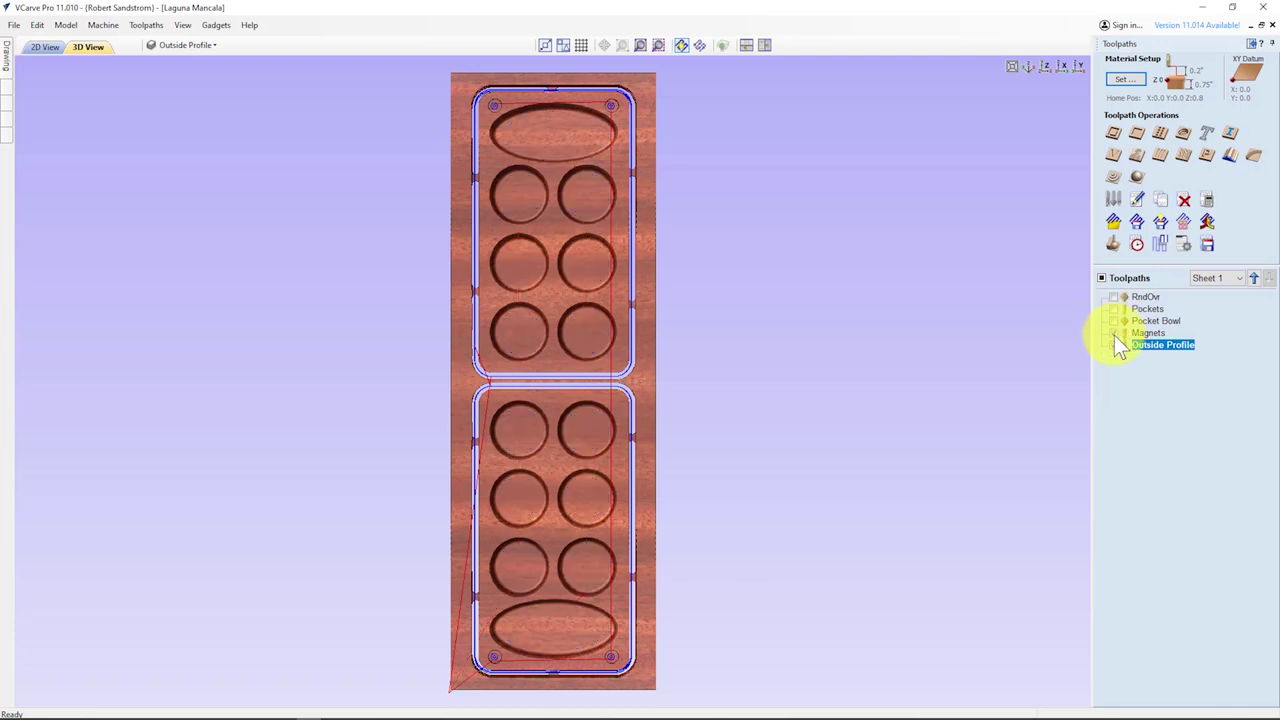
left_click(1114, 333)
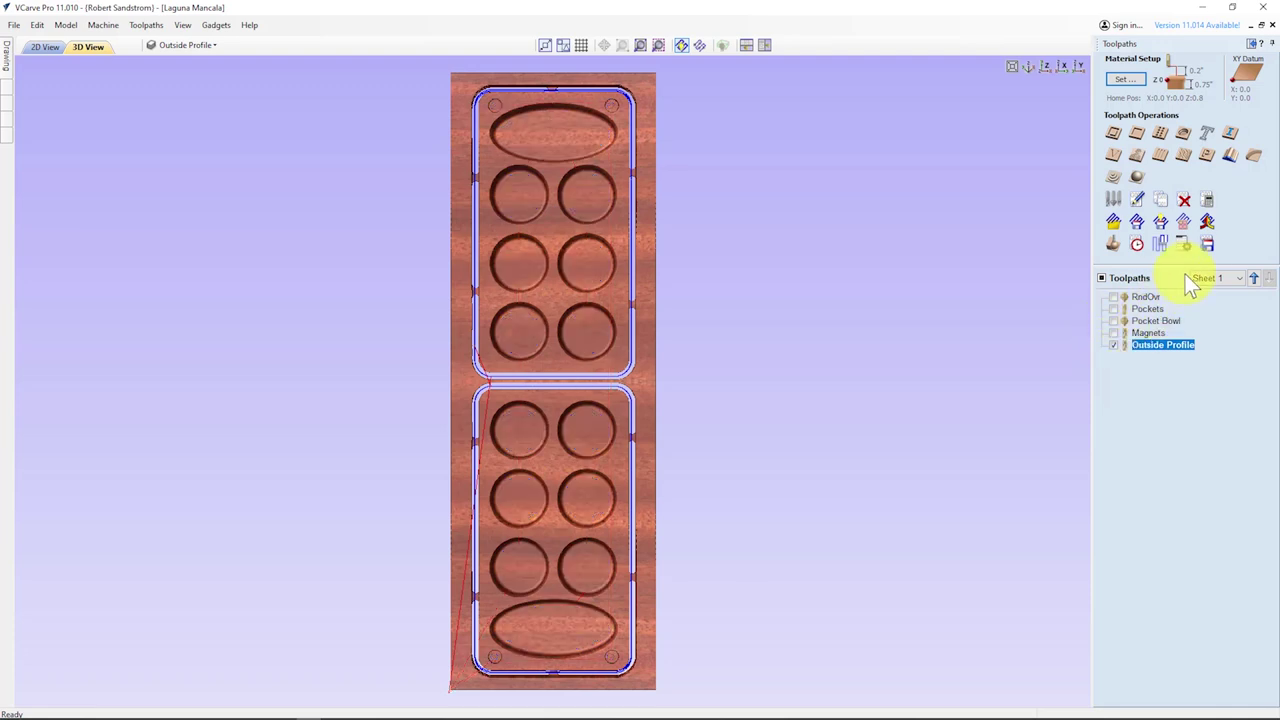
left_click(1208, 246)
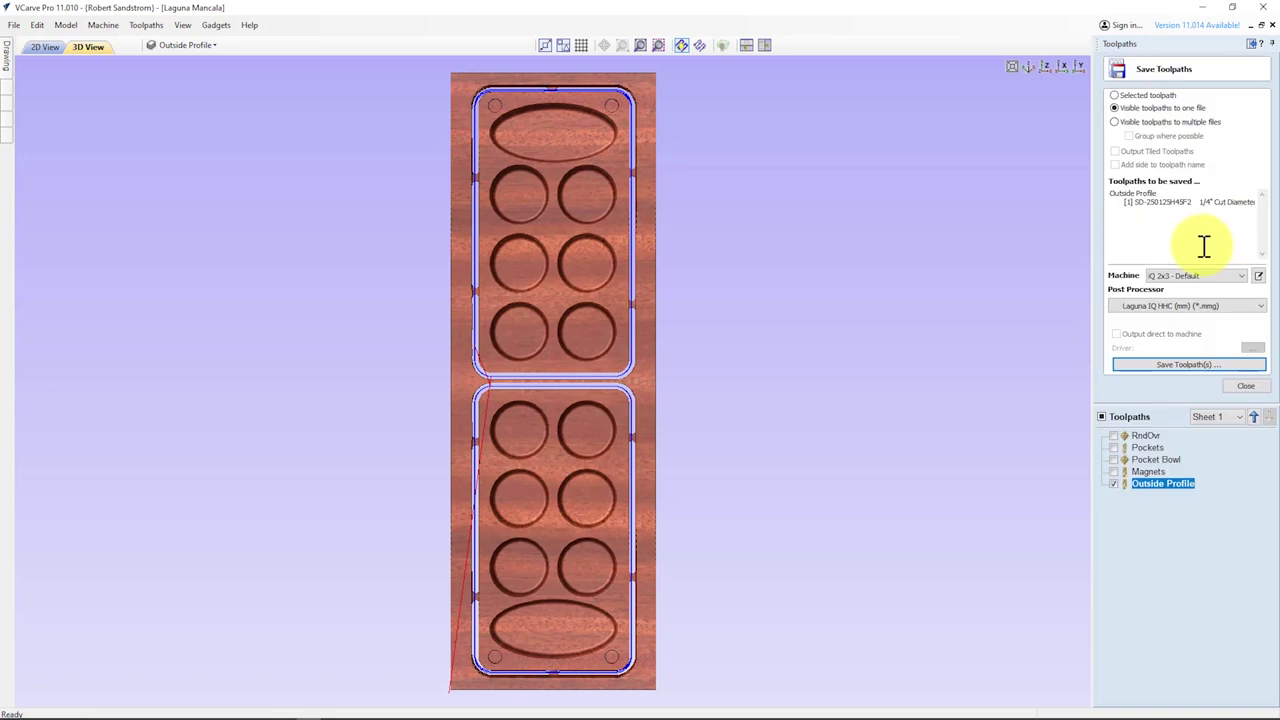
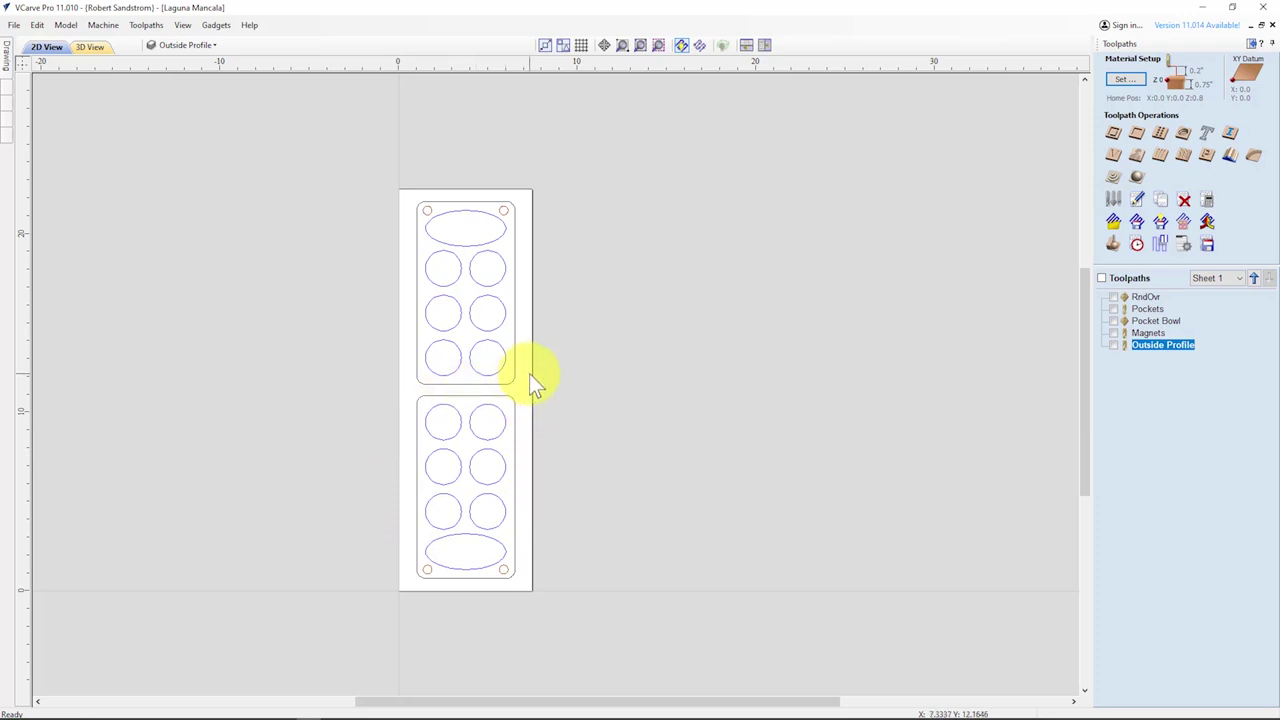
- Export the upper board's outside profile vector as the SVG file Laguna Mancala.svg in the 00 - Laguna folder
left_click(515, 322)
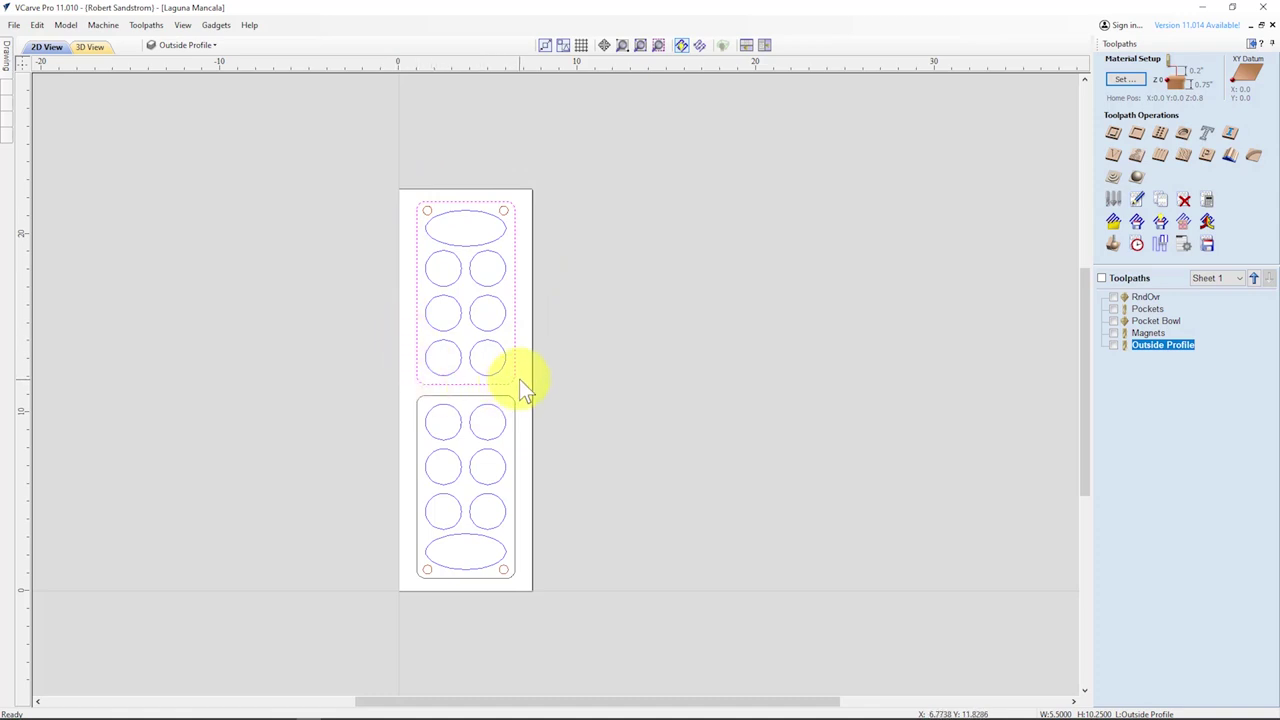
left_click(16, 26)
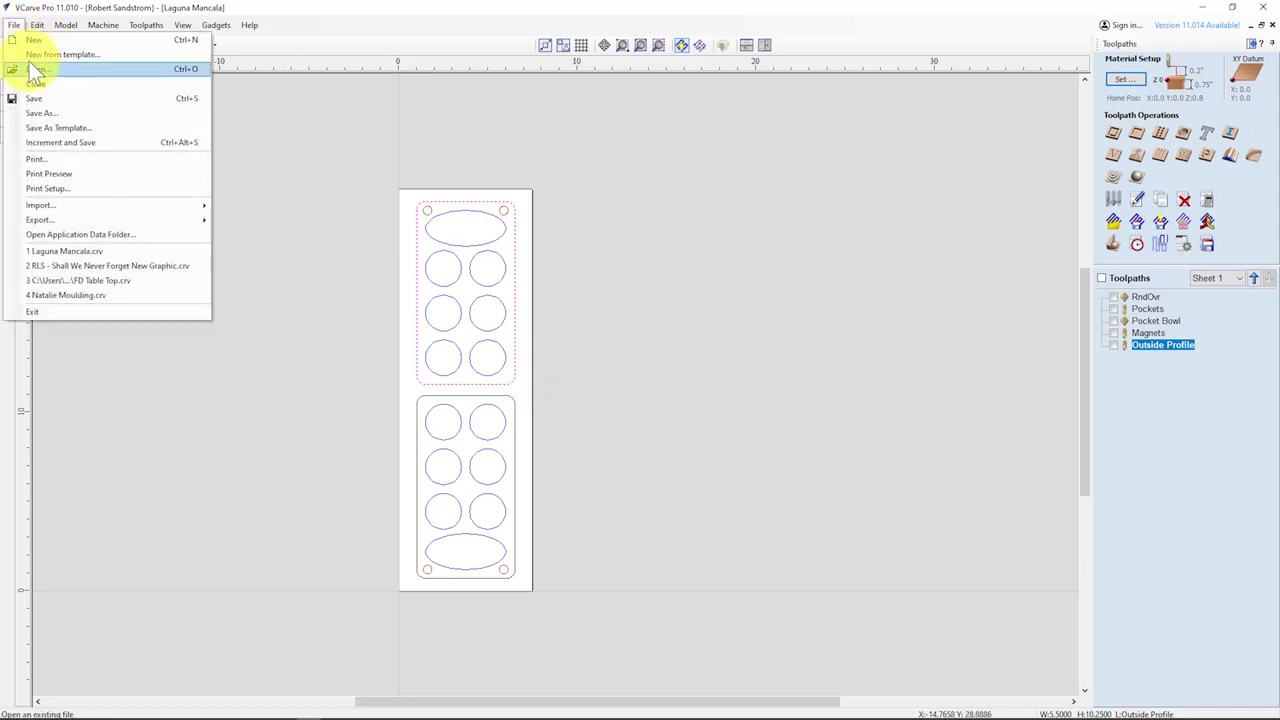
mouse_move(50, 221)
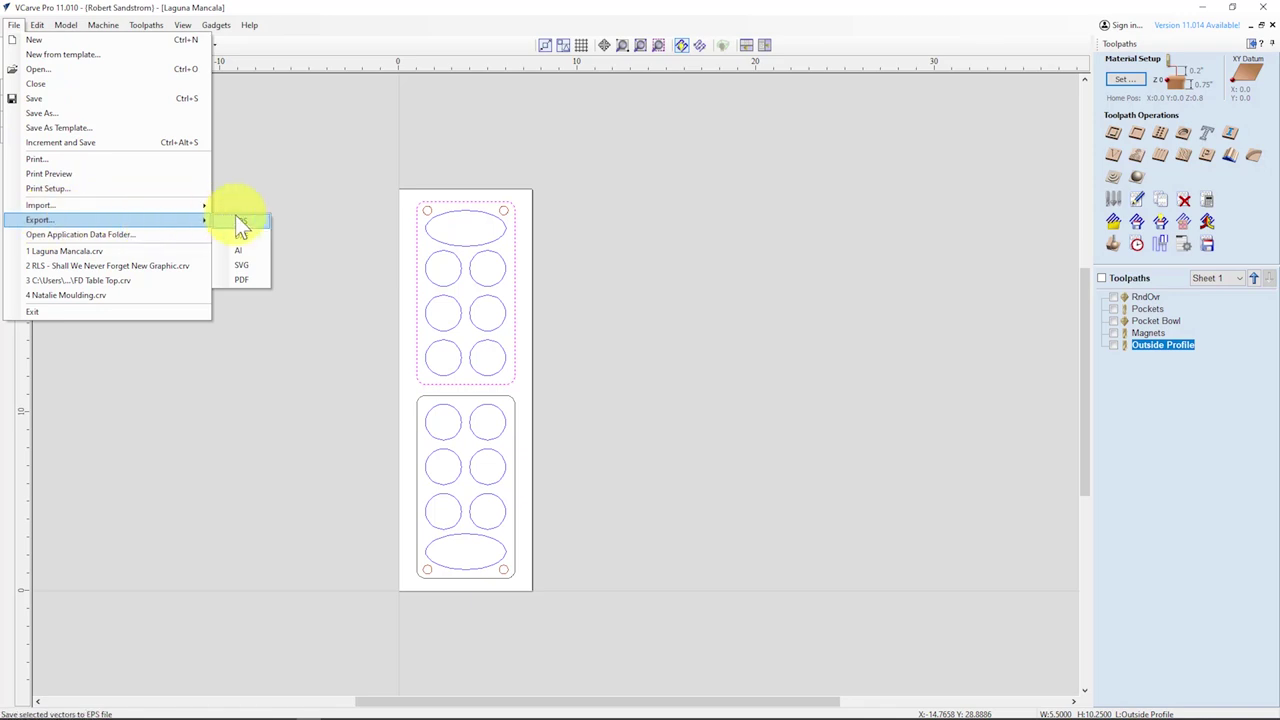
left_click(273, 268)
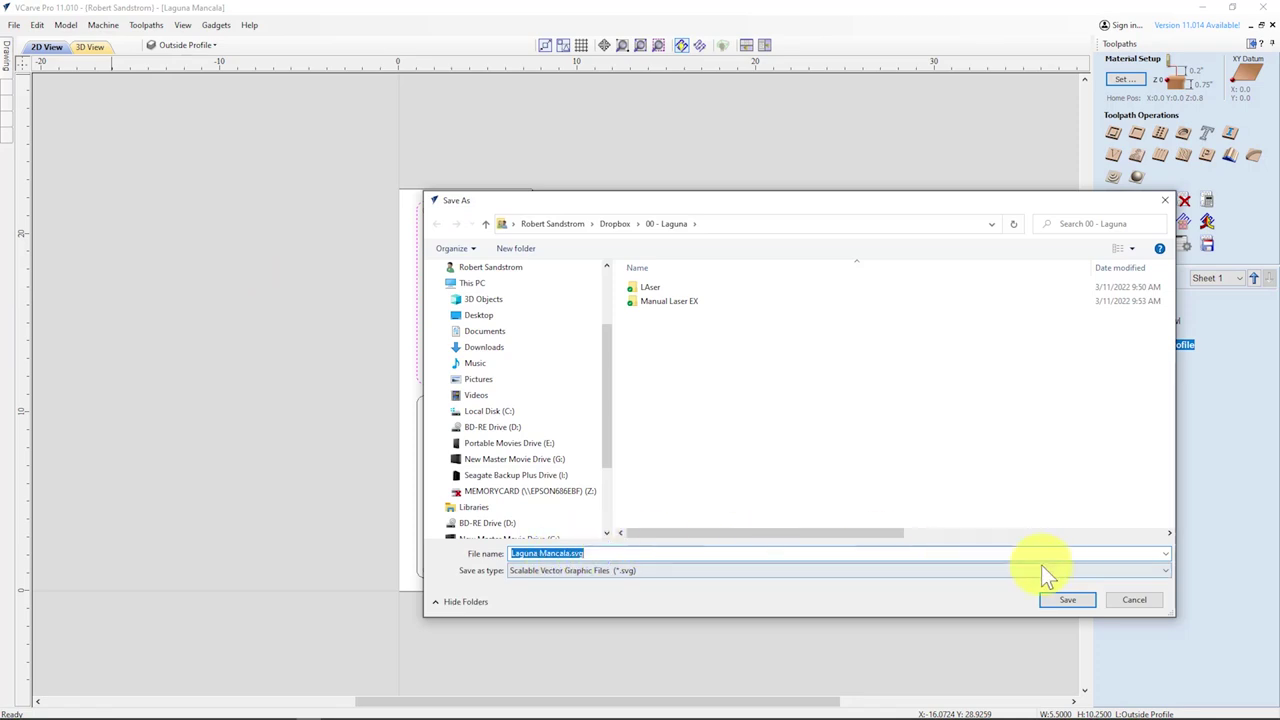
left_click(1065, 600)
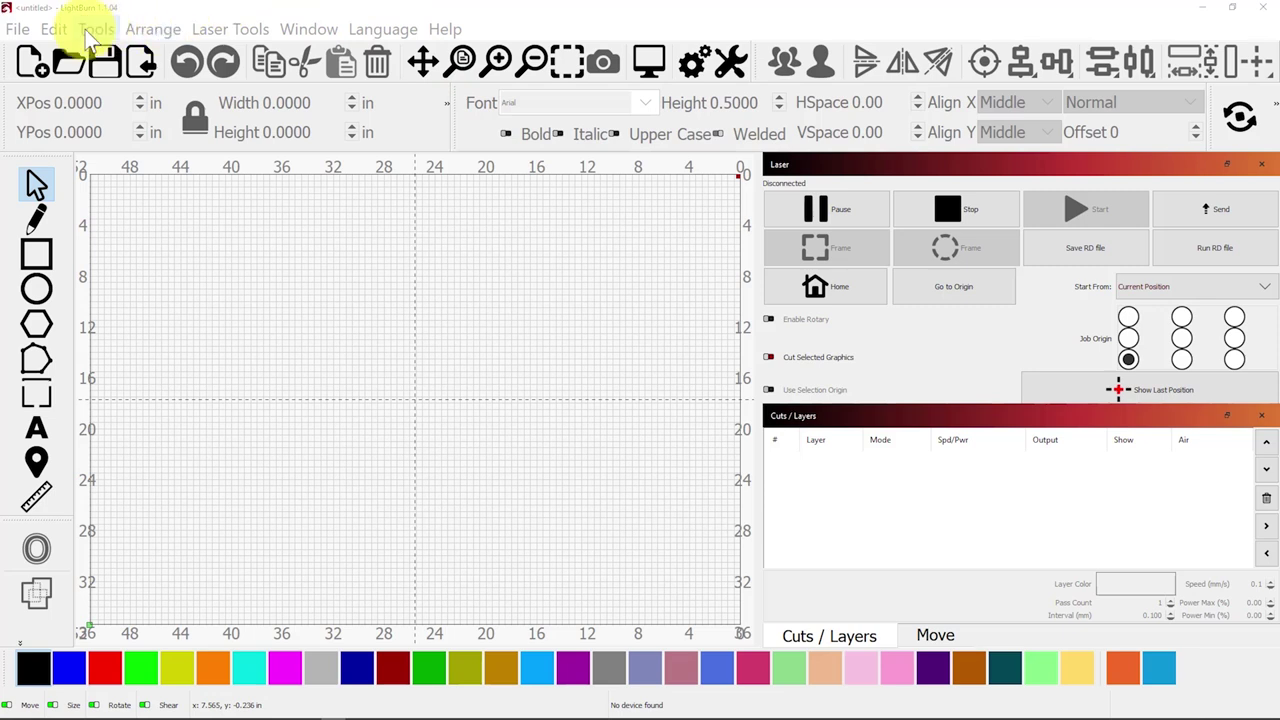
- In LightBurn, import Laguna Mancala.svg from the 00 - Laguna folder
left_click(141, 63)
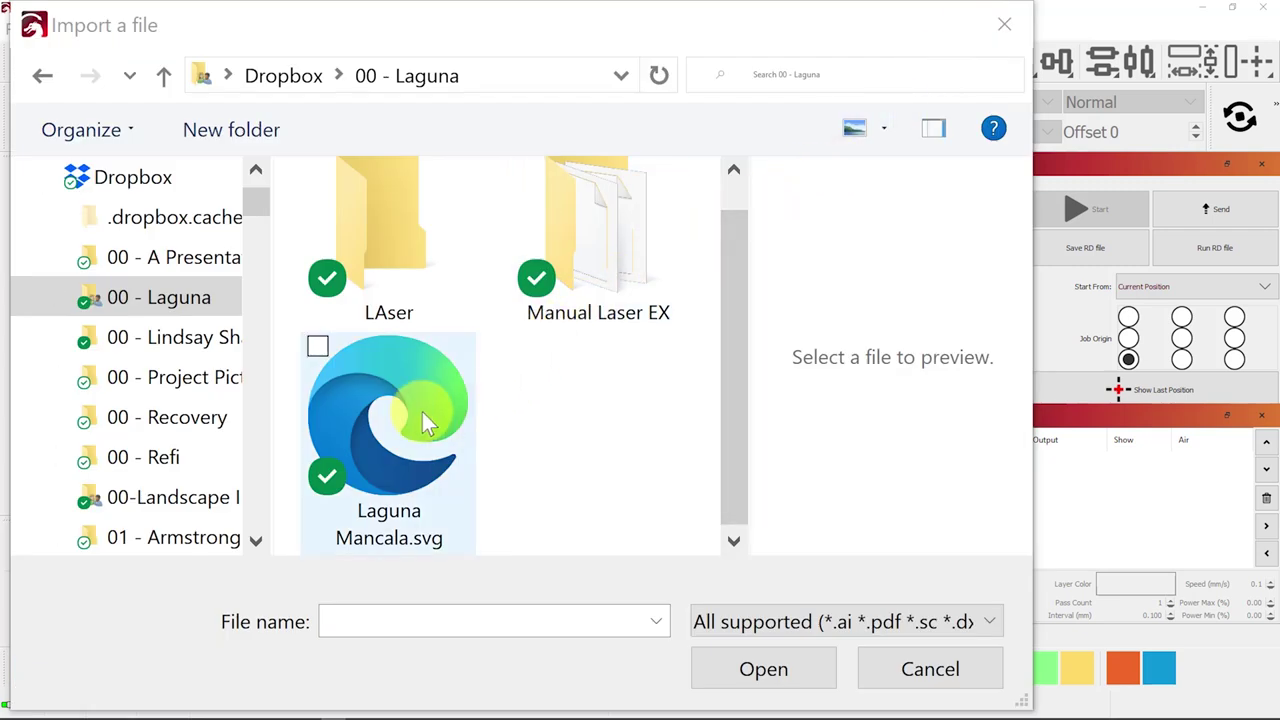
left_click(422, 411)
left_click(740, 668)
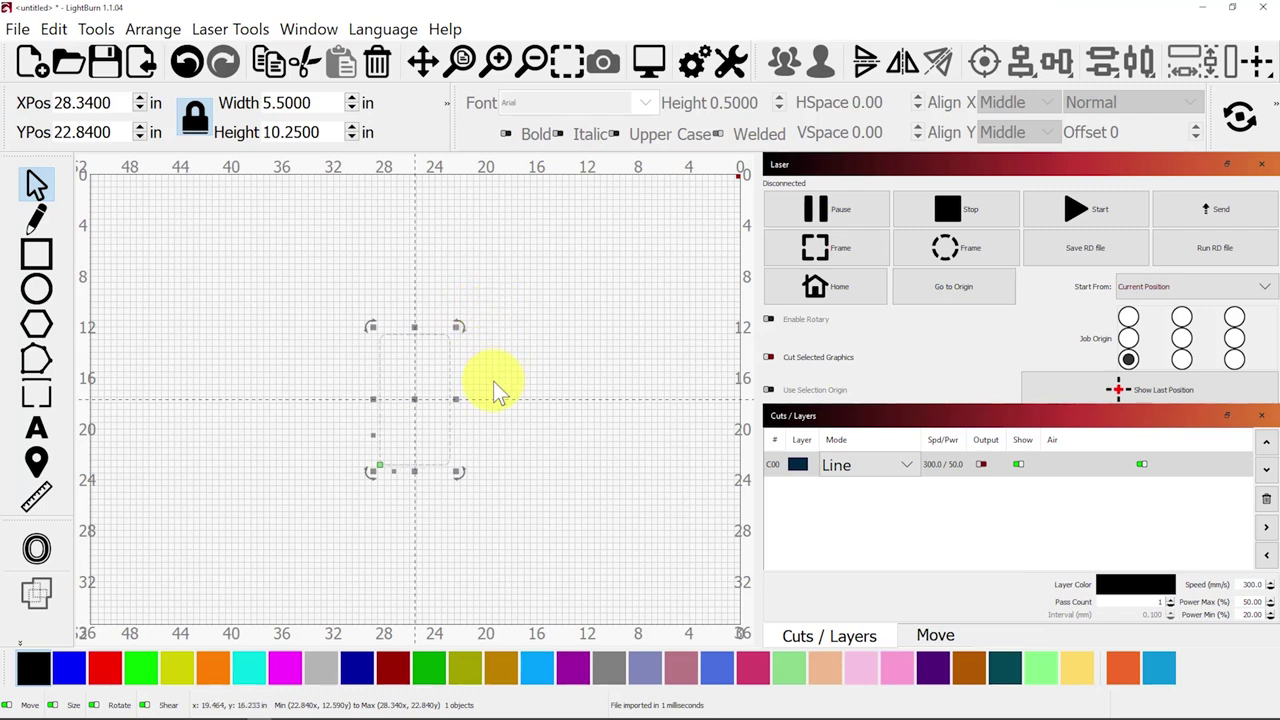
- Rotate the imported board outline 90 degrees into landscape orientation and move it to the page center
scroll(470, 388, "up", 3)
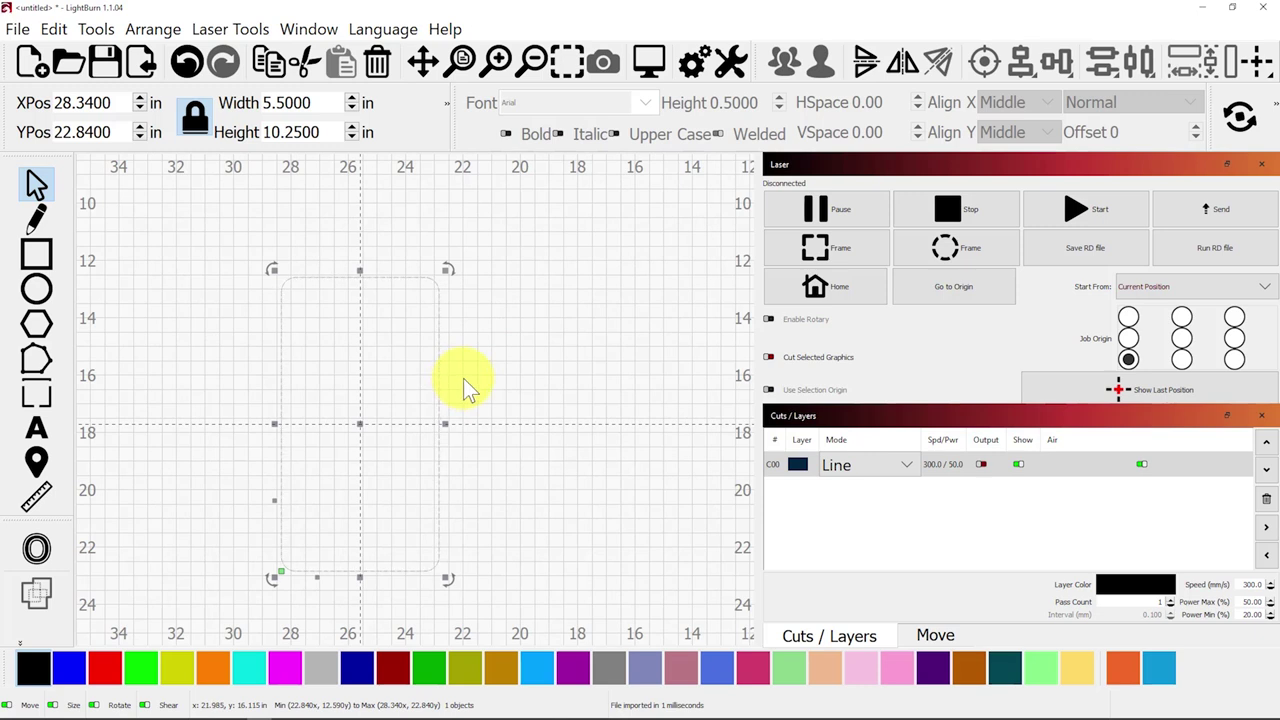
scroll(449, 423, "up", 1)
key("ctrl+period")
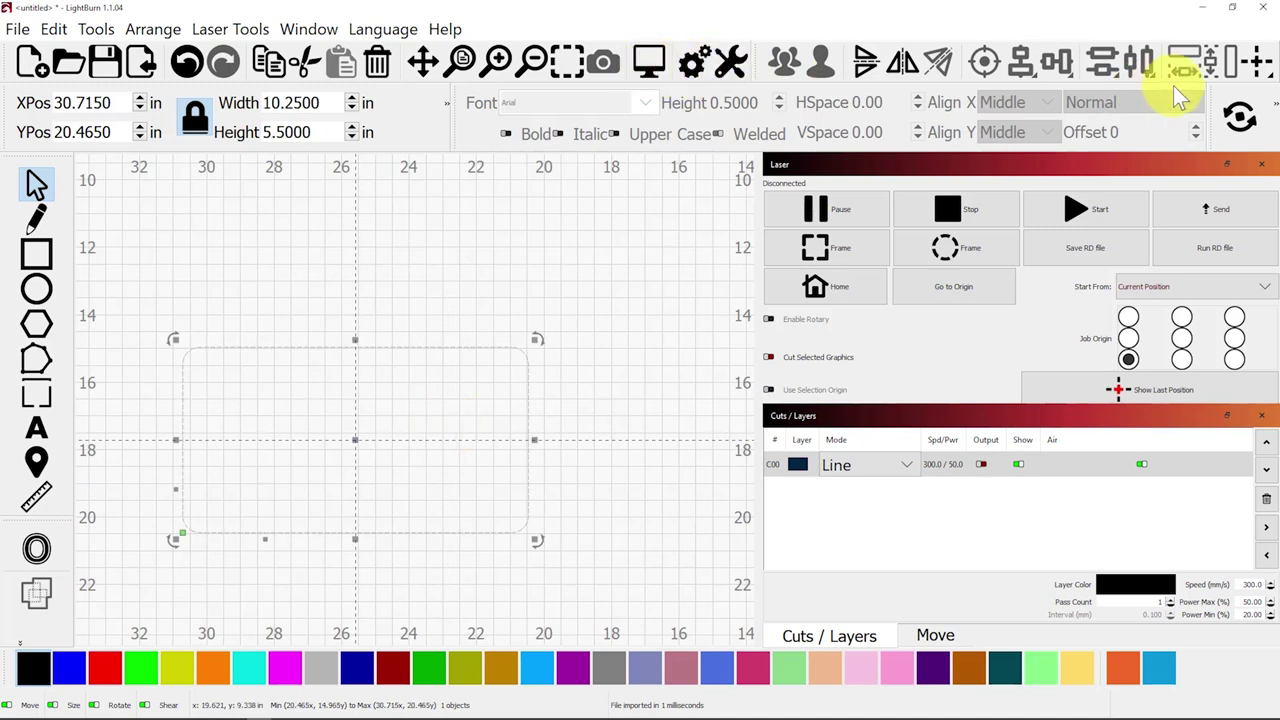
left_click(1262, 68)
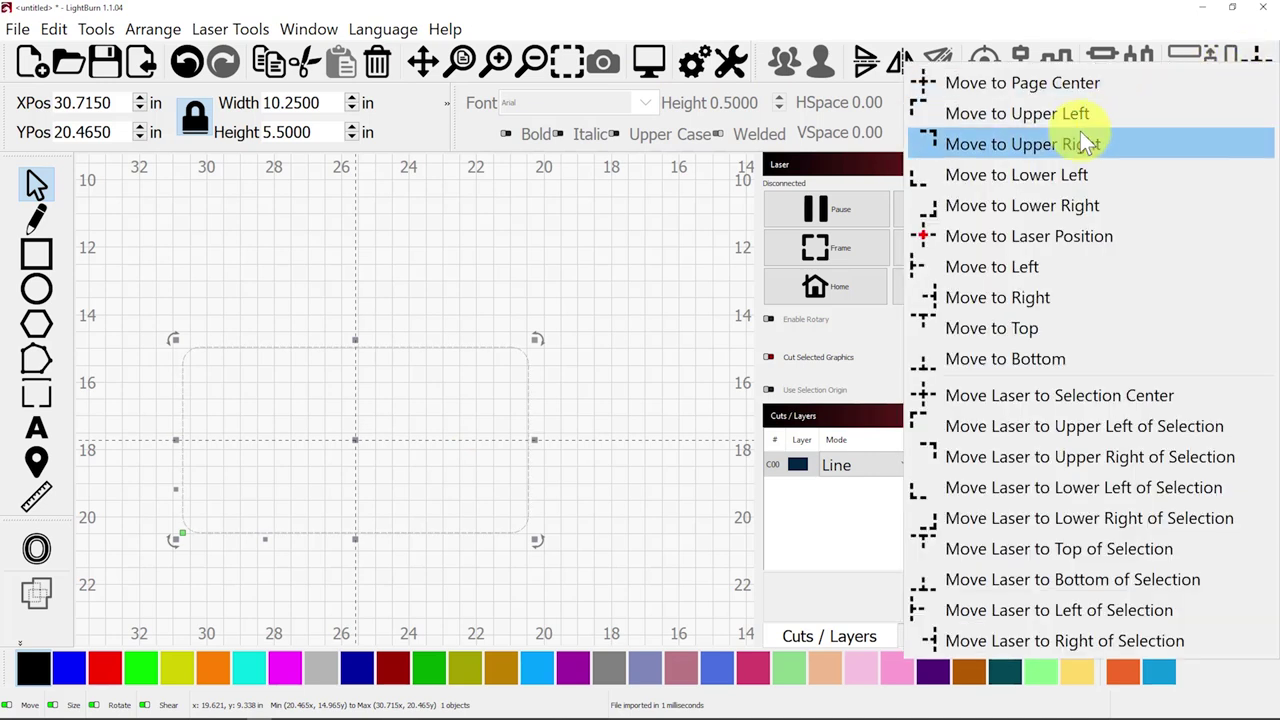
left_click(1014, 90)
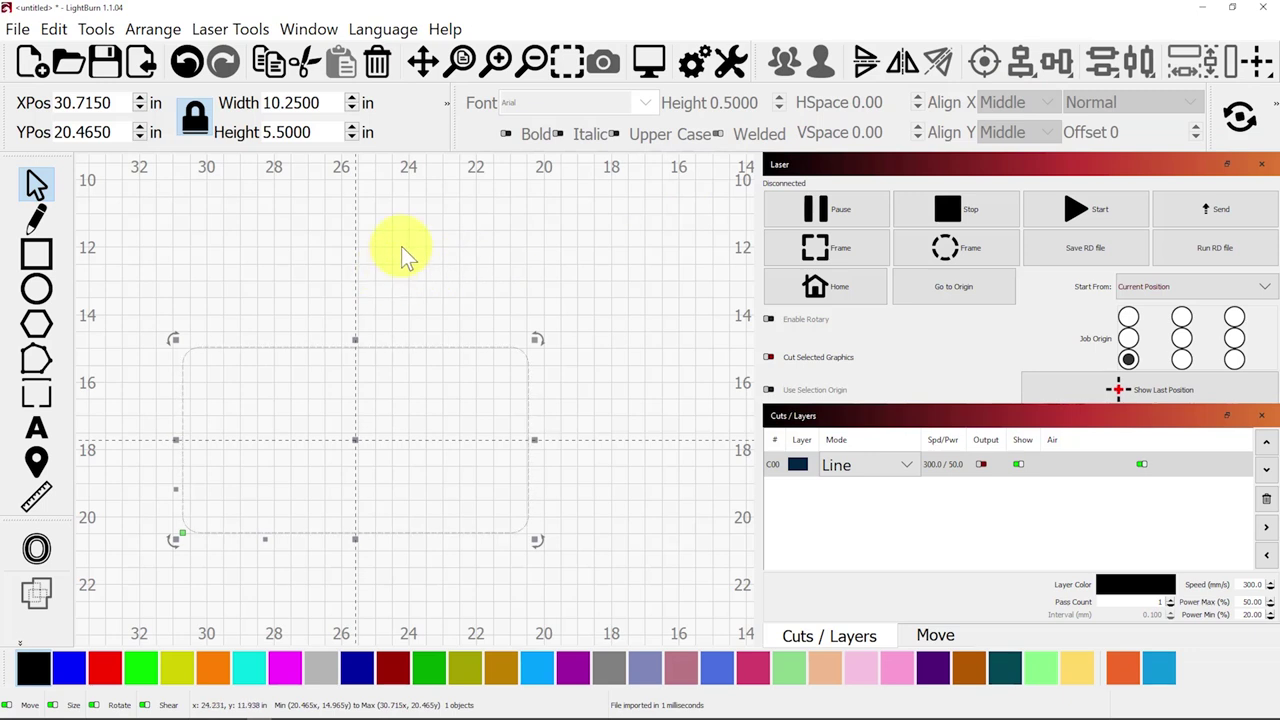
- Add the text MANCALA inside the board outline in the African font and set its height to 1.125 in
scroll(405, 255, "down", 3)
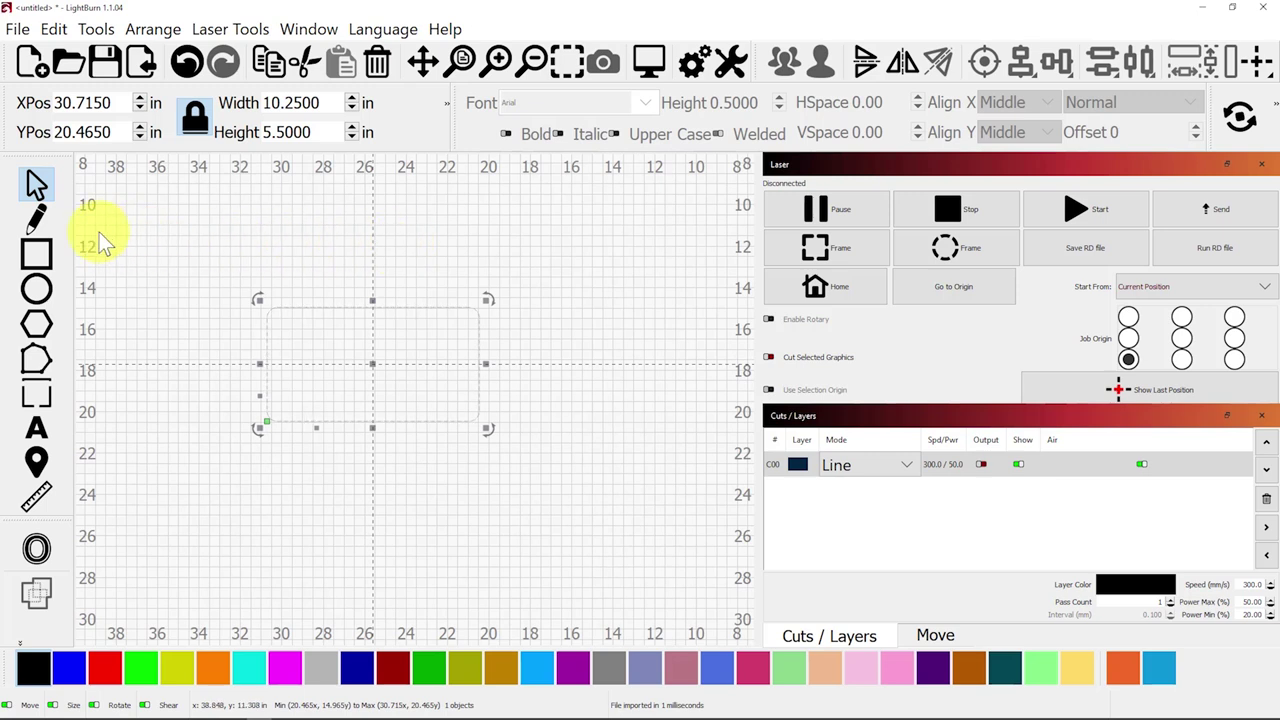
left_click(38, 428)
left_click(647, 103)
left_click(647, 103)
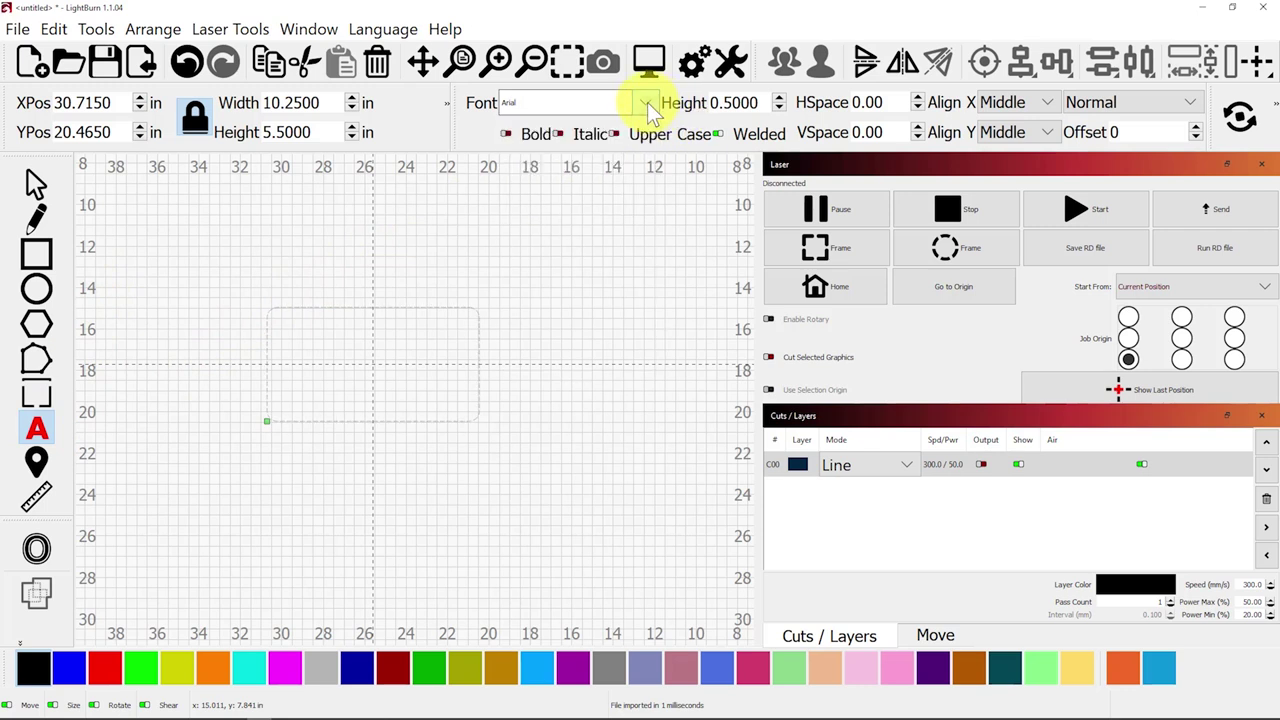
left_click(647, 103)
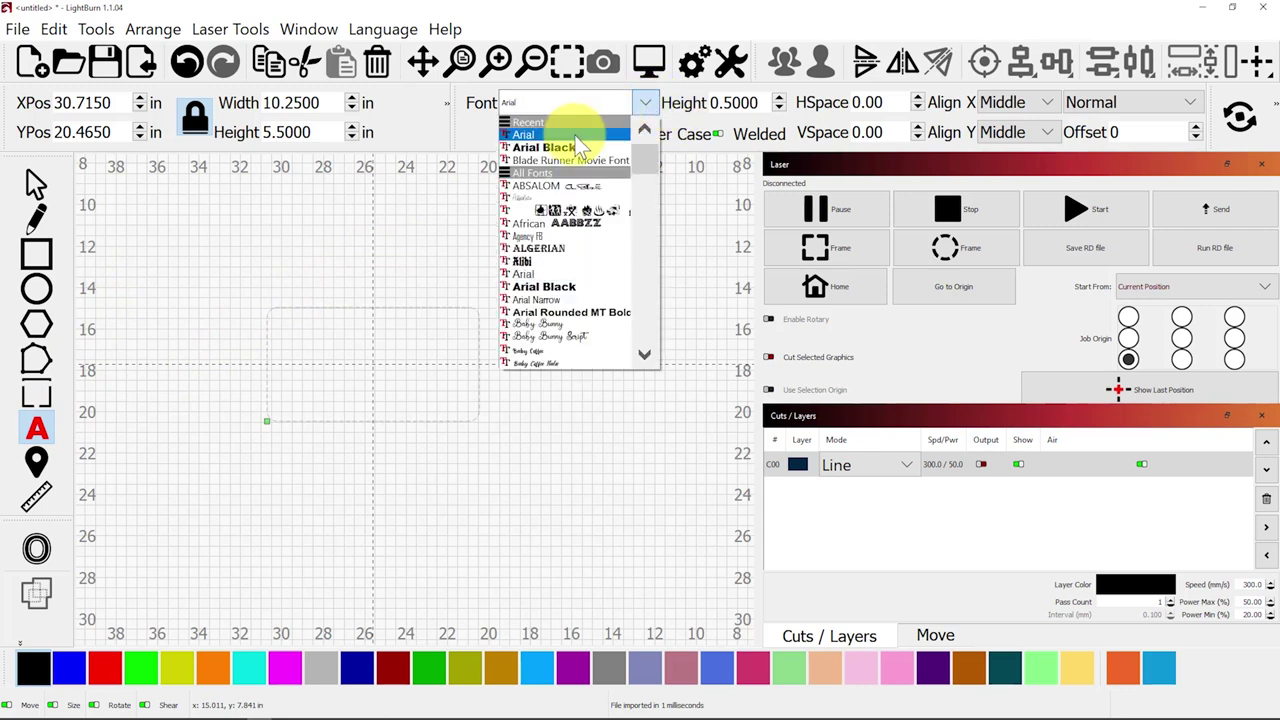
left_click(552, 188)
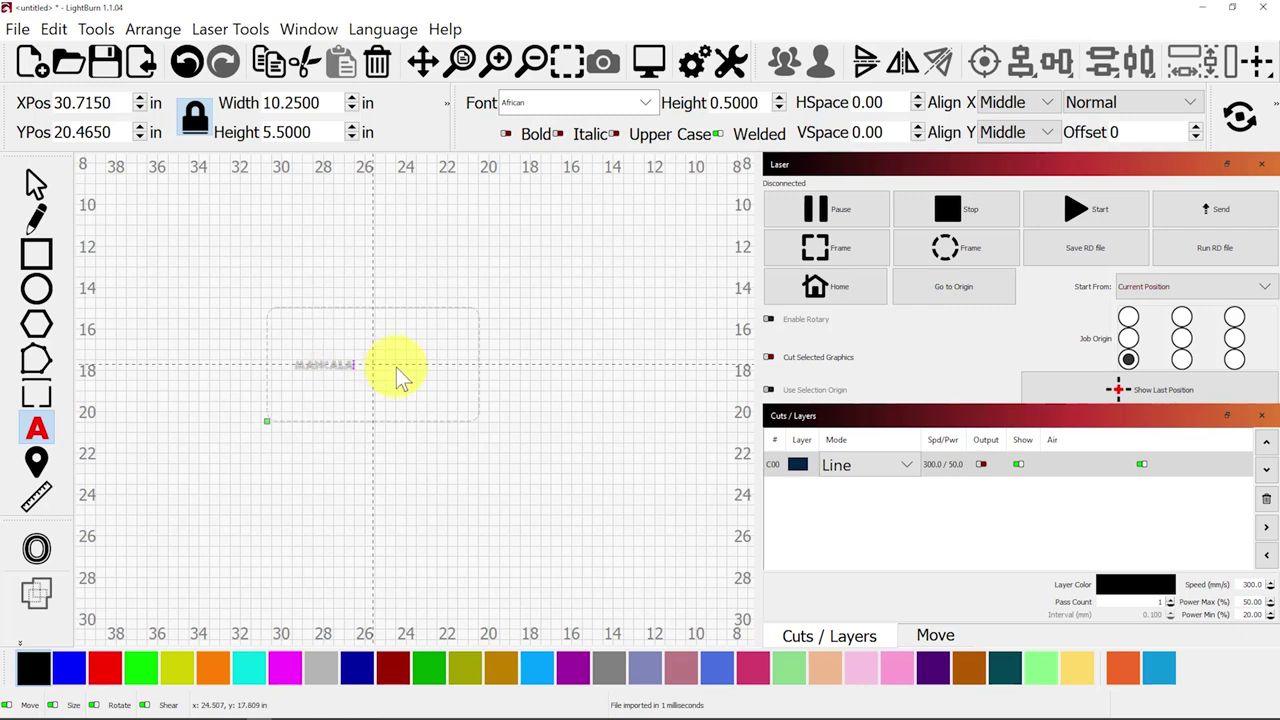
left_click(779, 100)
left_click(779, 100)
key("Escape")
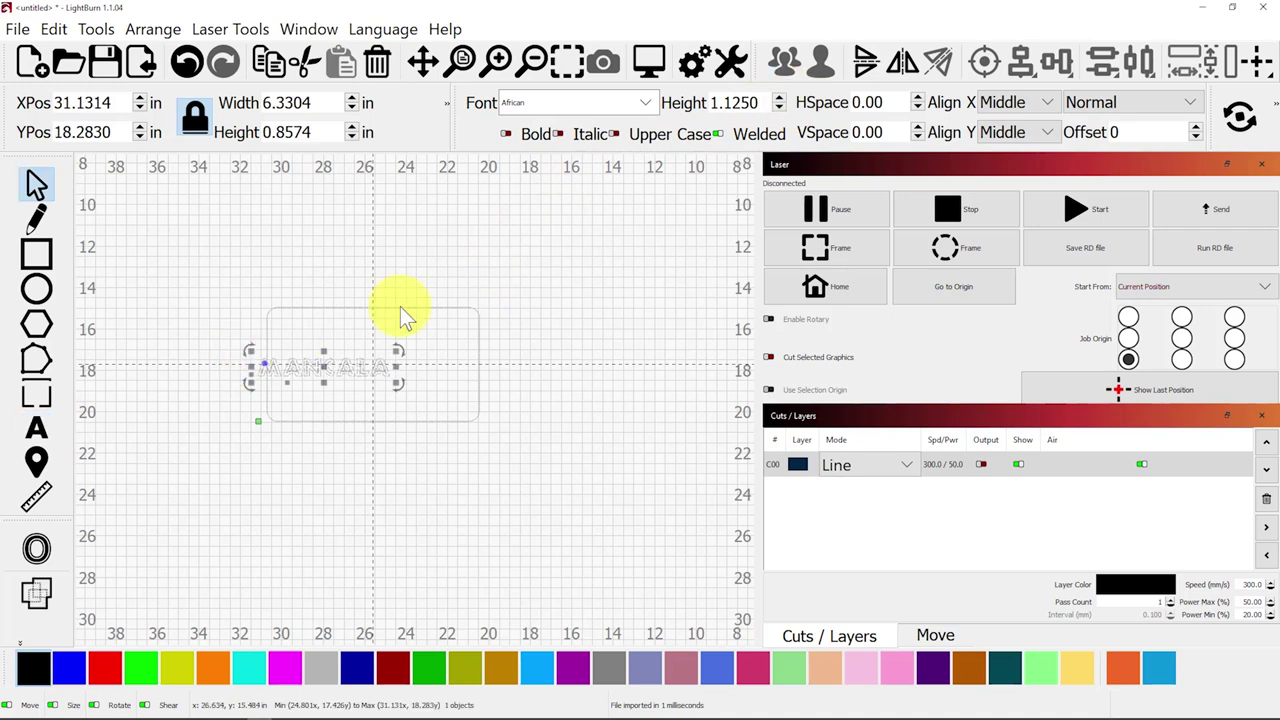
- Move the MANCALA text to the page center and set its text height to 1.25 in
left_click(1262, 66)
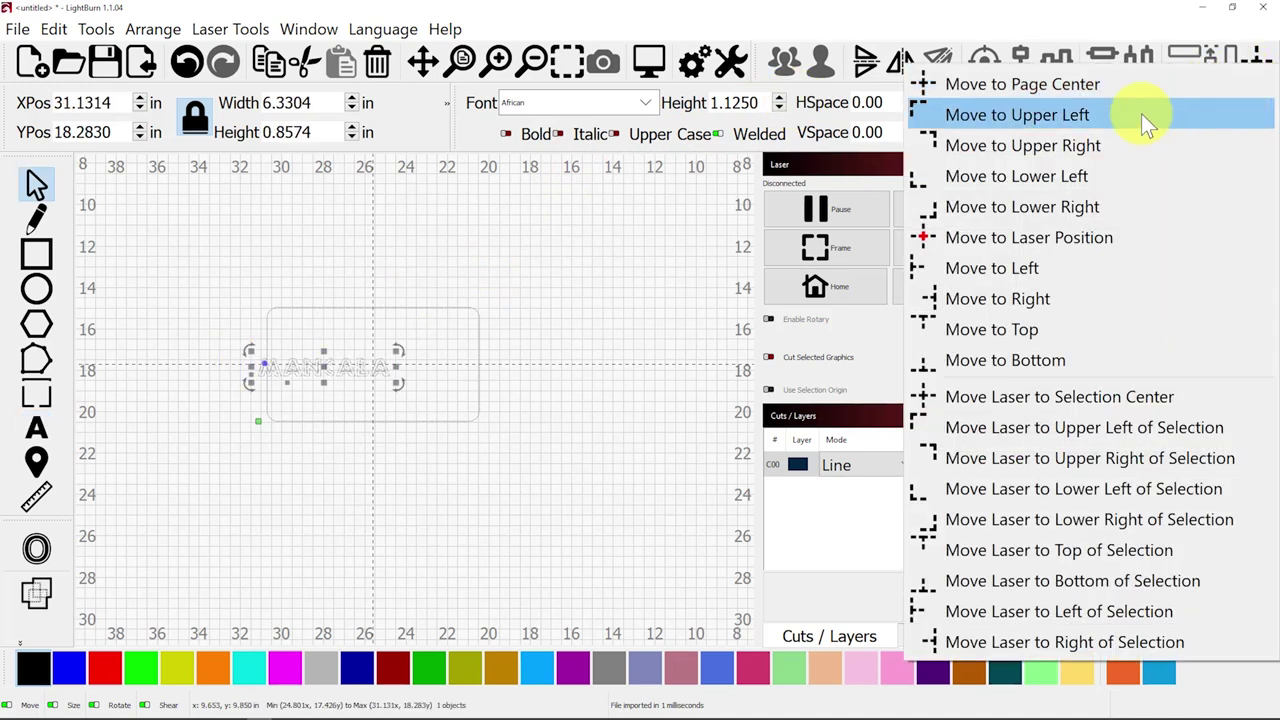
left_click(1034, 83)
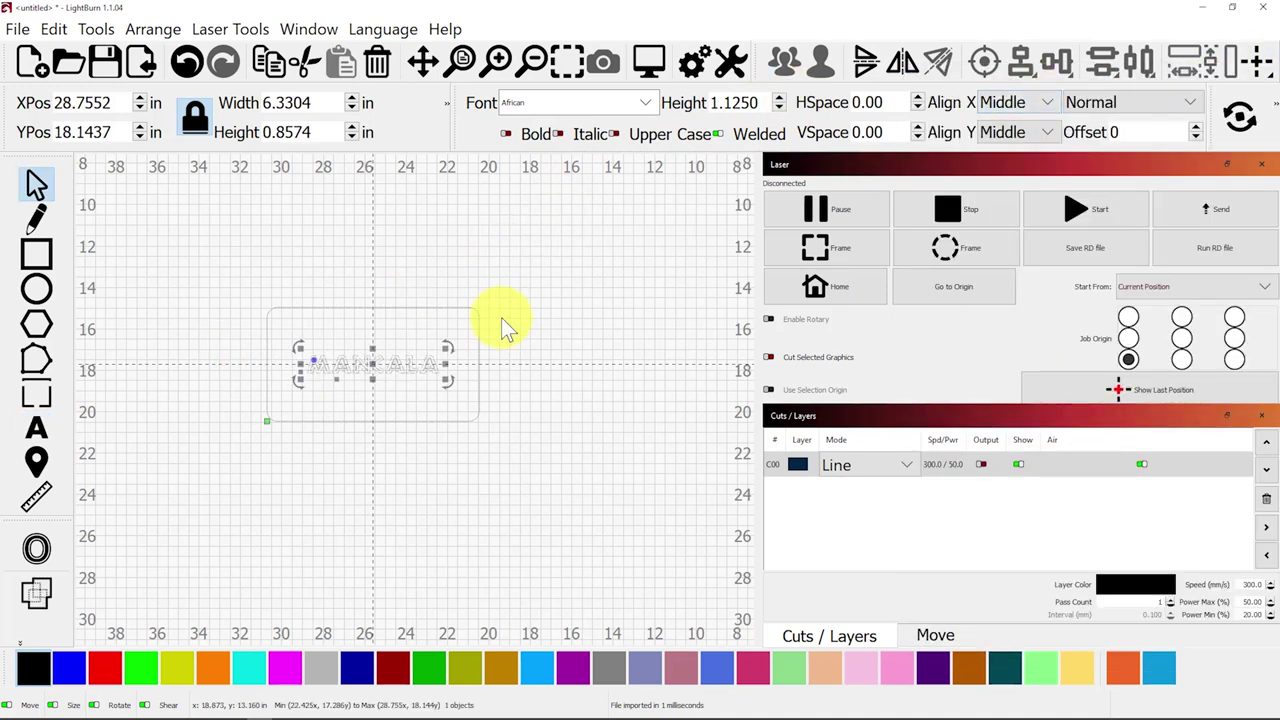
left_click(460, 471)
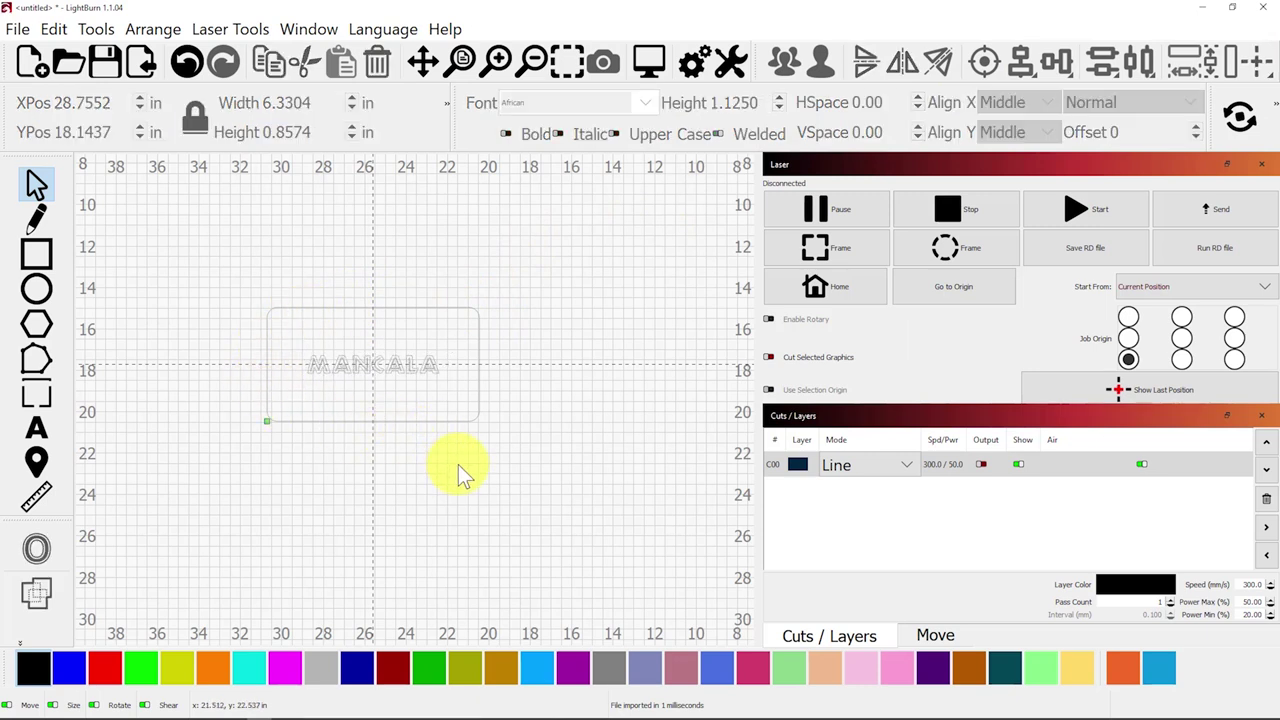
left_click(391, 368)
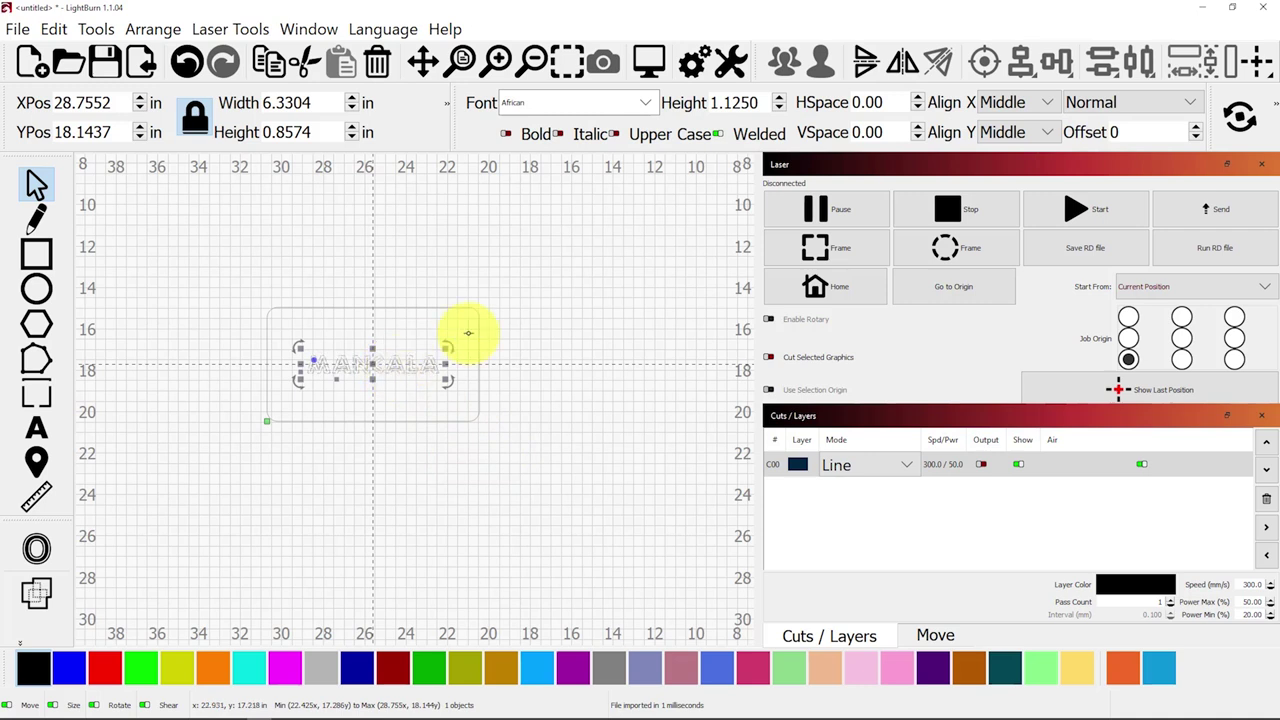
left_click(778, 98)
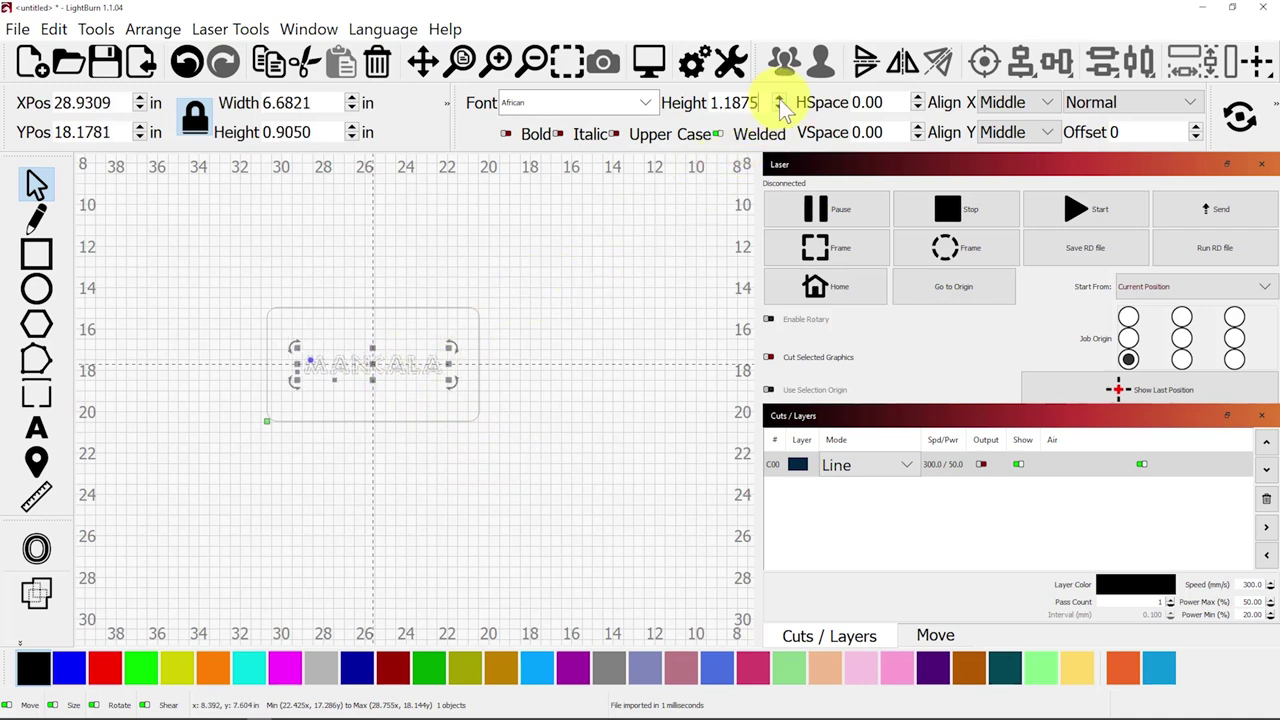
left_click(778, 98)
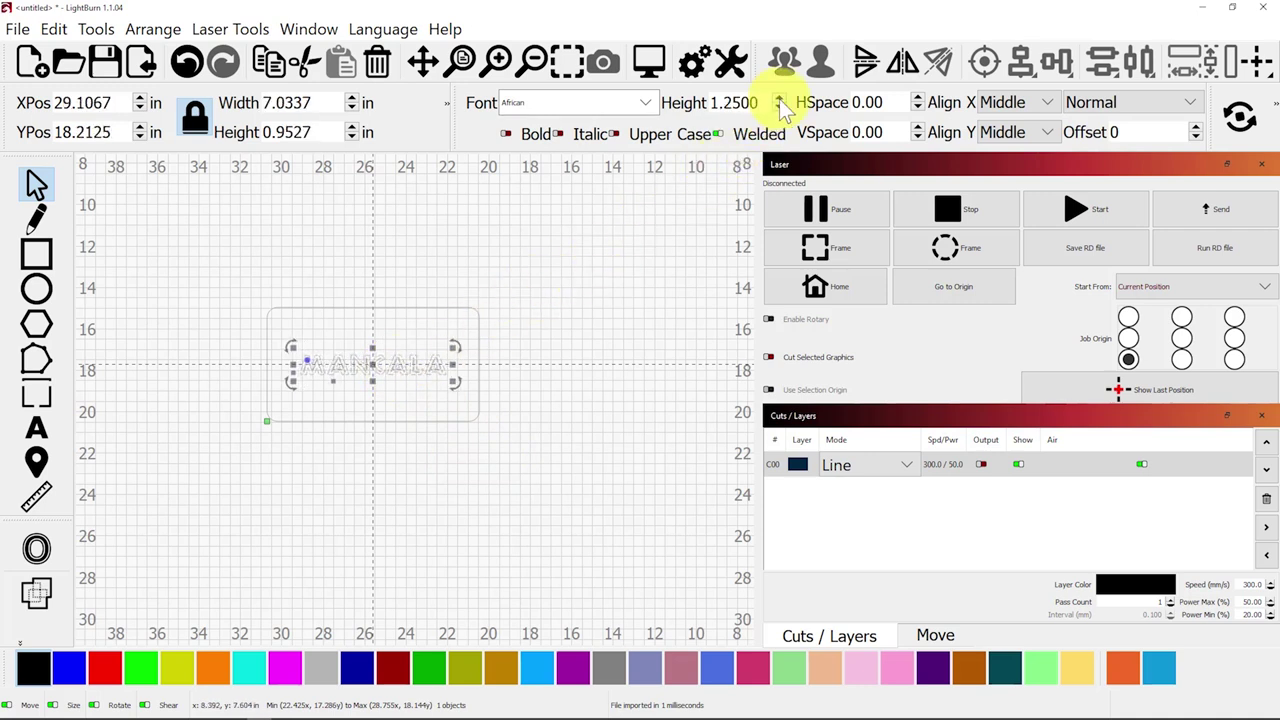
left_click(591, 300)
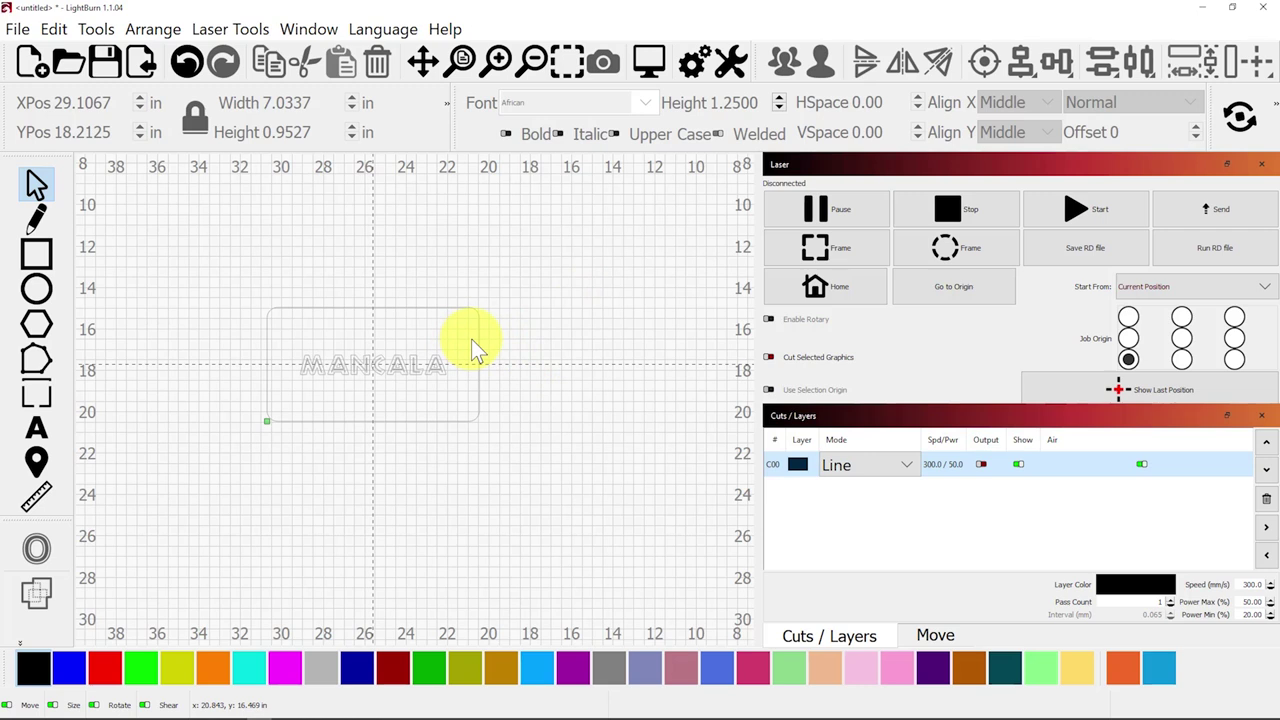
- Assign the MANCALA text to the blue layer and set that layer's mode to Fill+Line
left_click(322, 376)
scroll(322, 376, "up", 4)
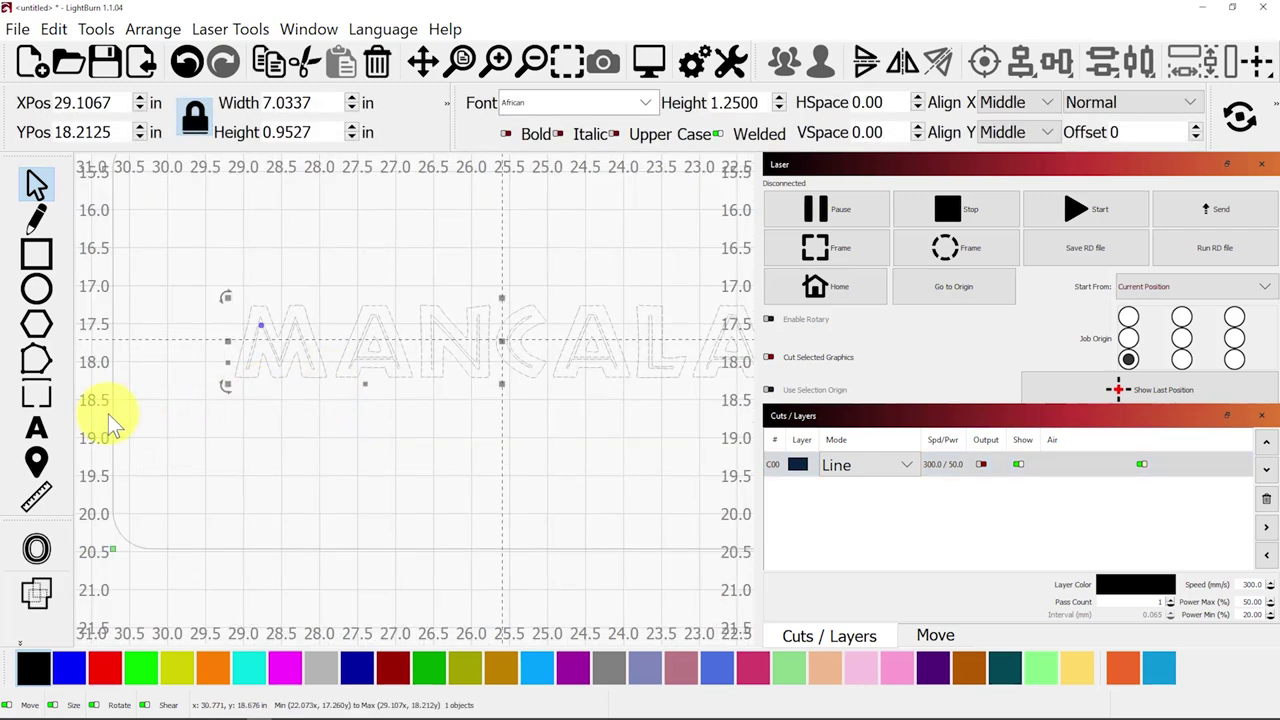
left_click(69, 668)
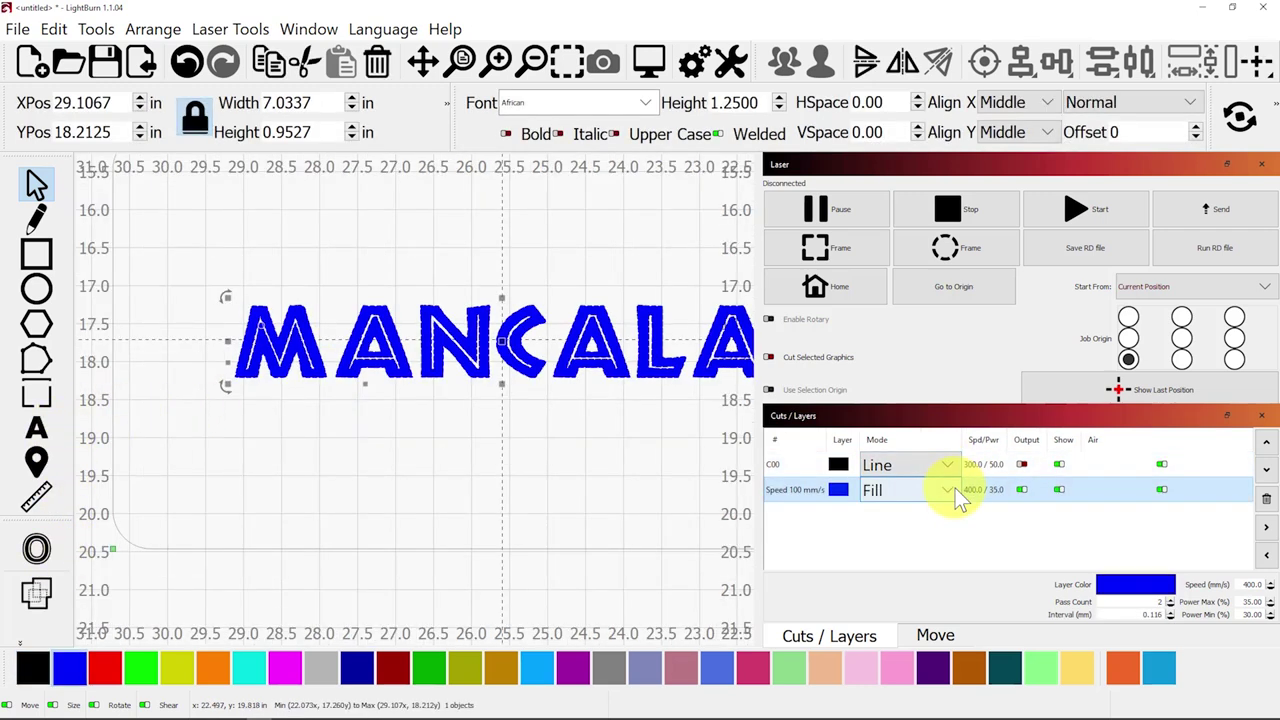
left_click(940, 489)
left_click(893, 556)
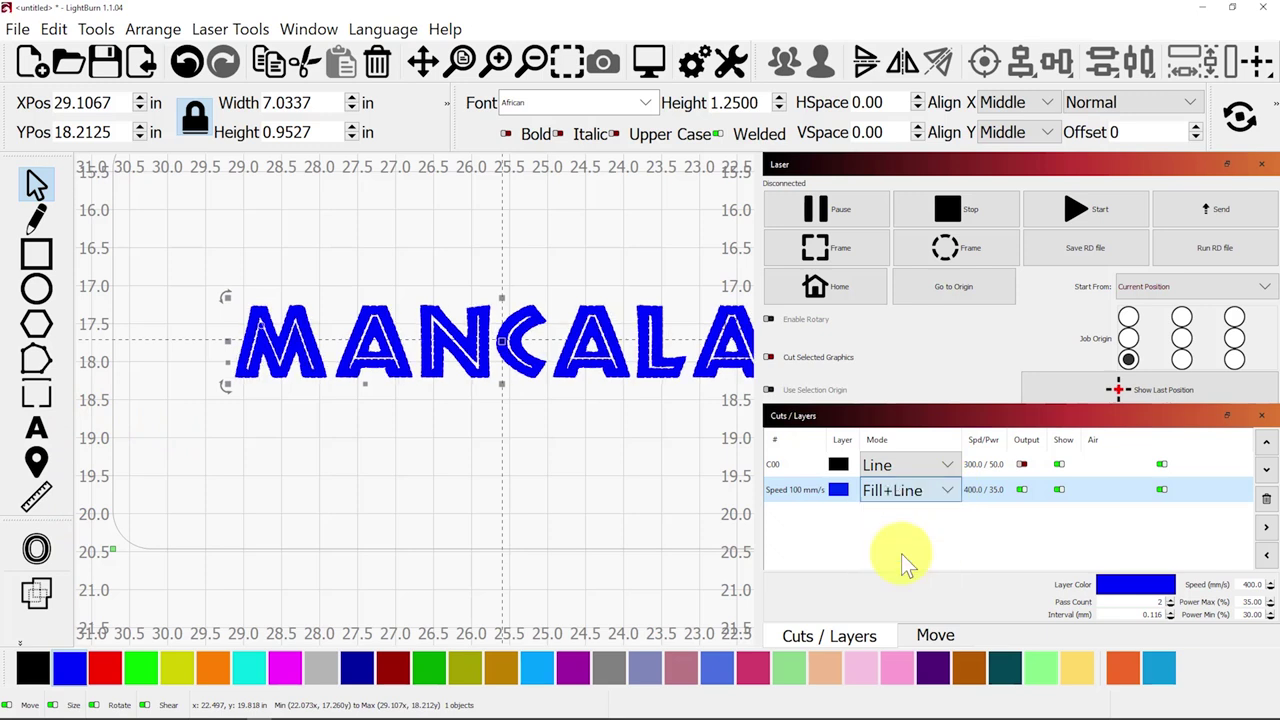
left_click(612, 458)
scroll(607, 458, "down", 2)
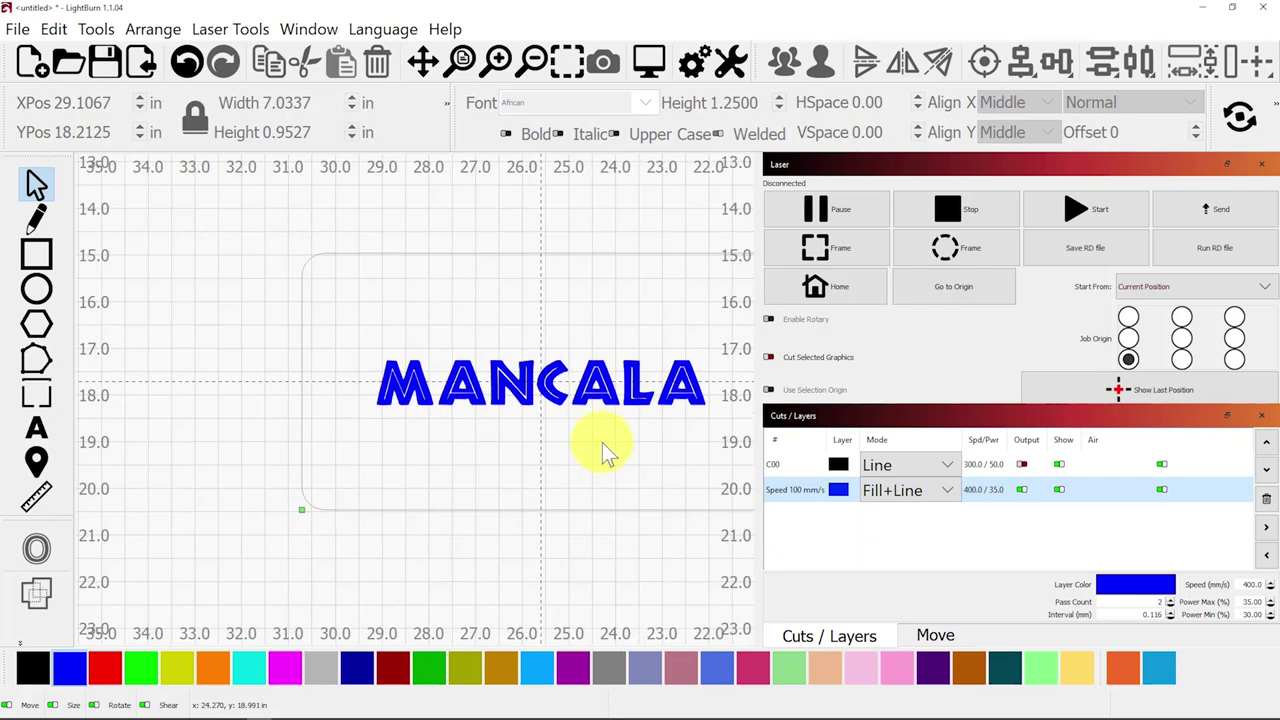
- Assign the board outline to tool layer T1 with Frame turned off, and preview the engraving
left_click(516, 257)
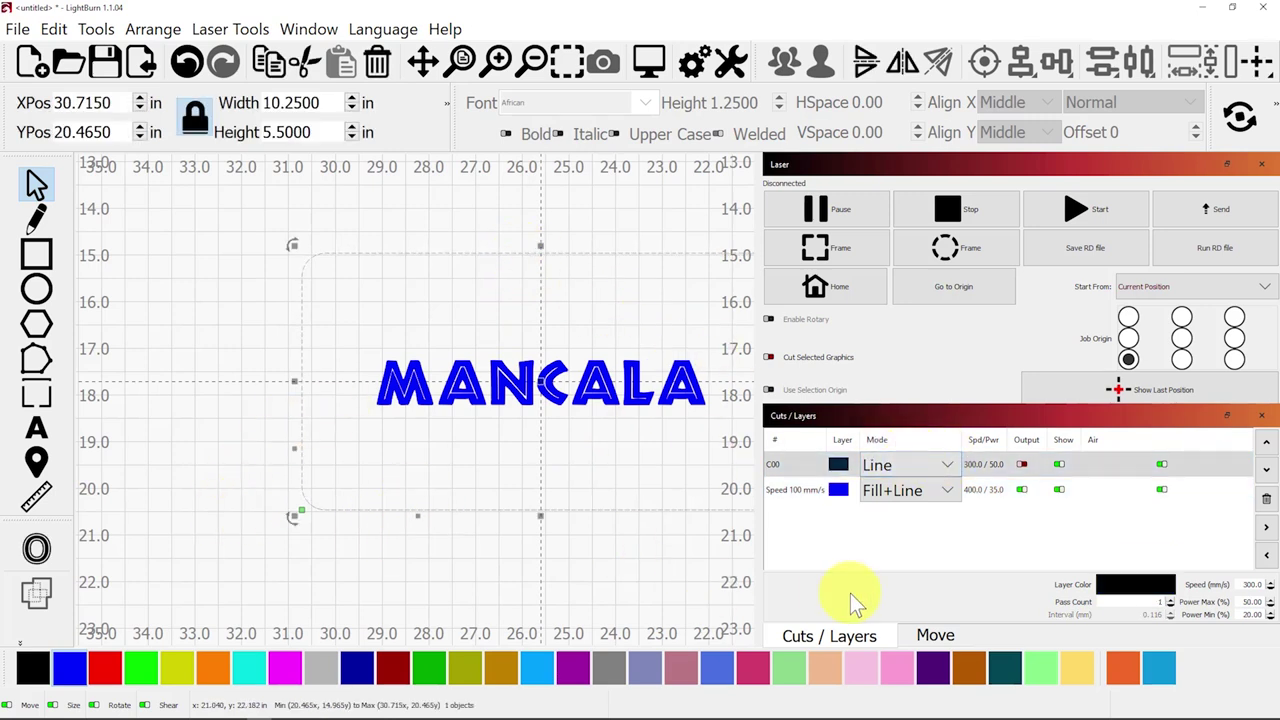
left_click(1125, 678)
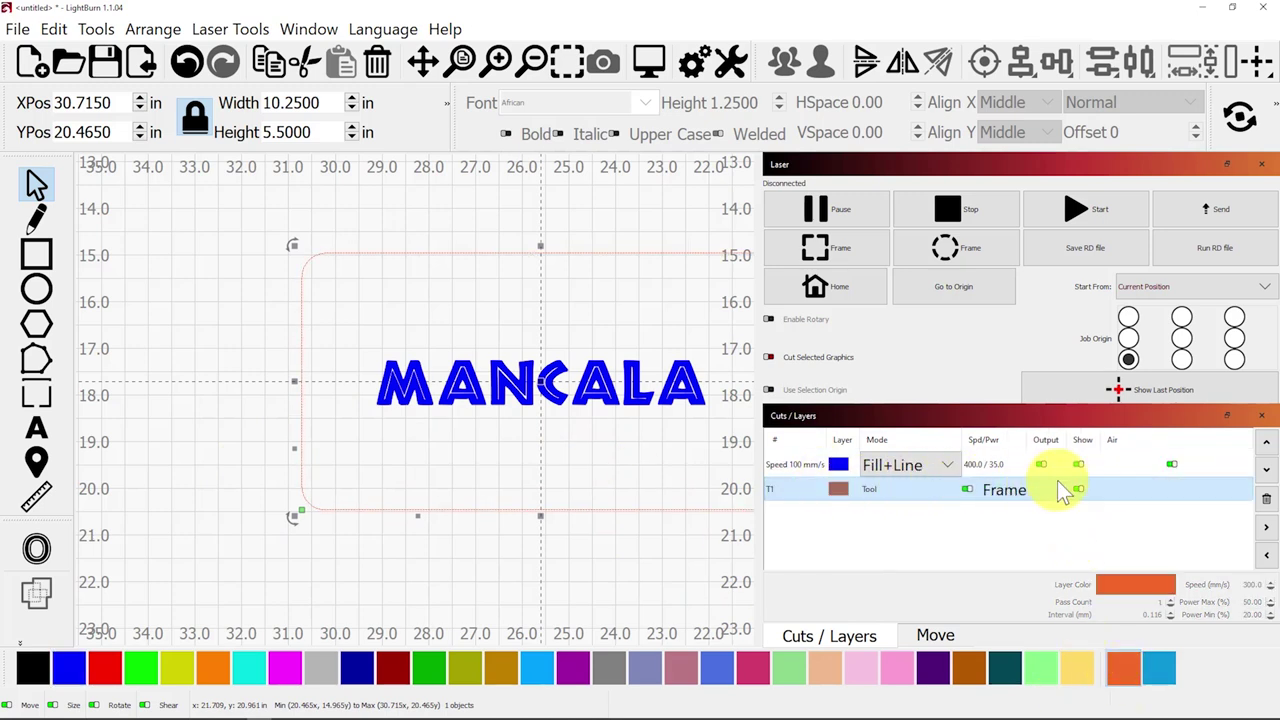
left_click(967, 489)
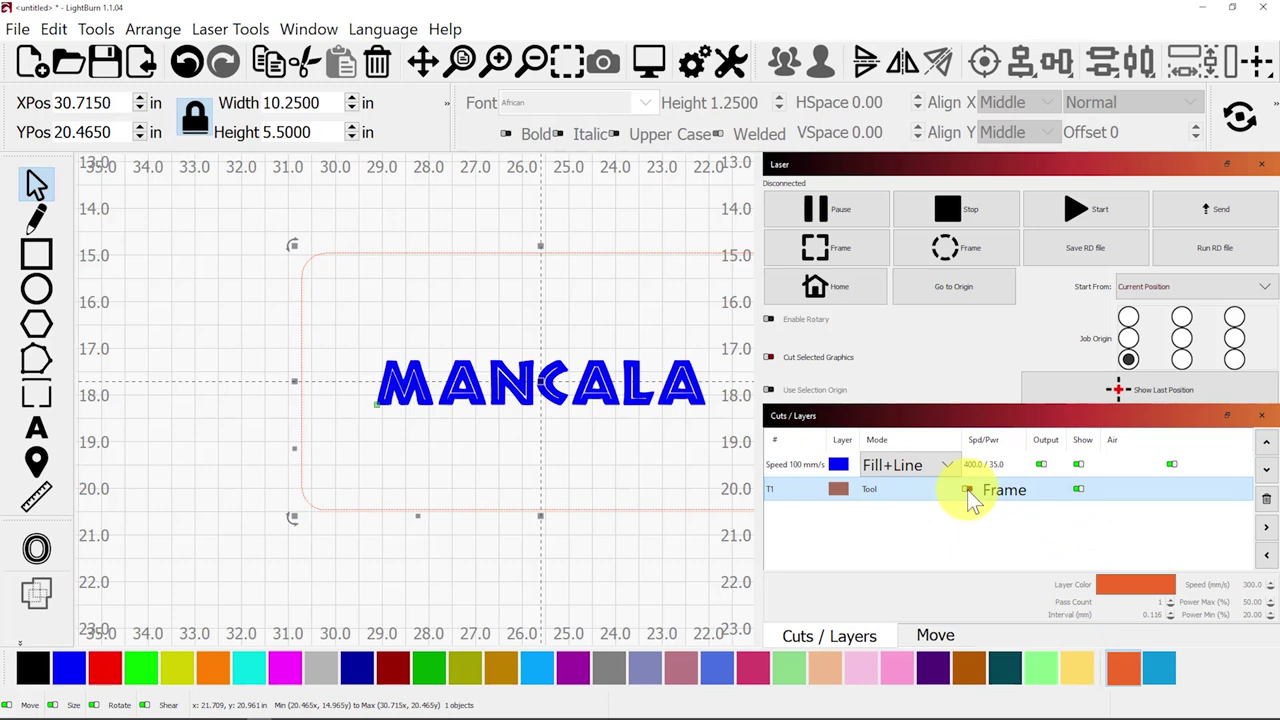
scroll(666, 423, "down", 3)
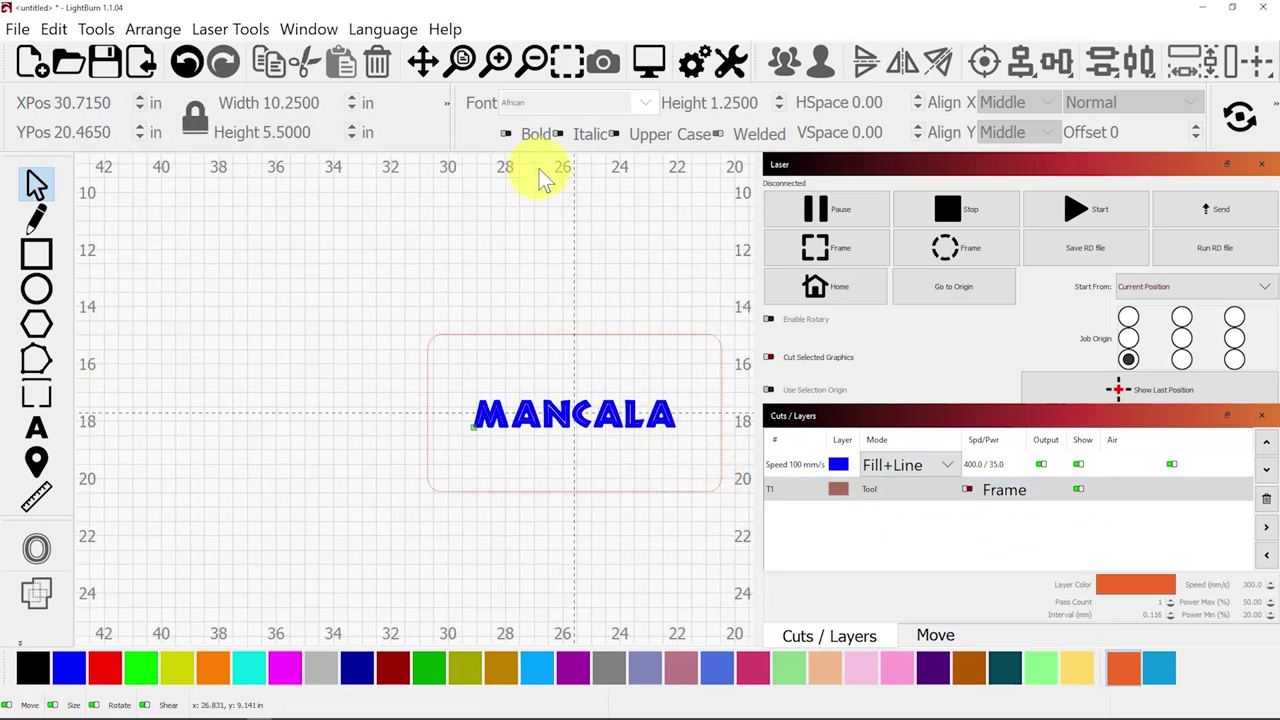
left_click(649, 62)
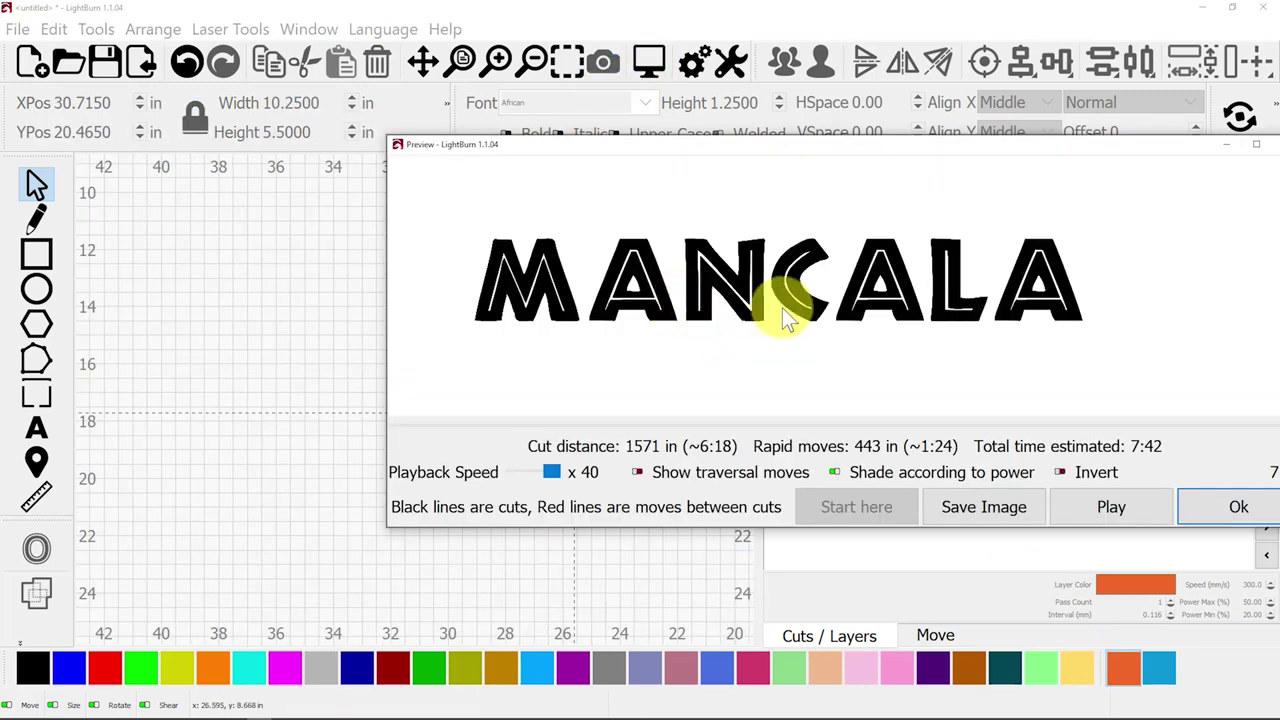
key("Escape")
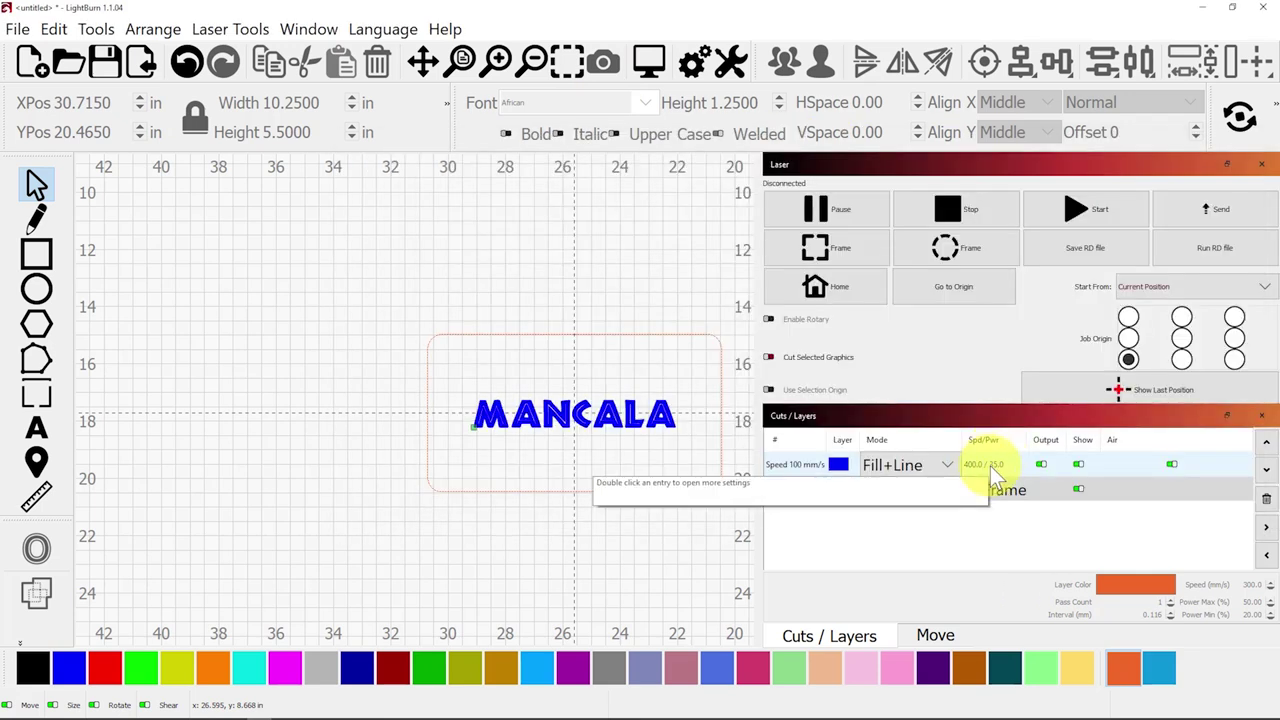
- In the blue layer's cut settings, set the line-after-fill speed to 300 mm/sec and its minimum power to 15%
double_click(993, 478)
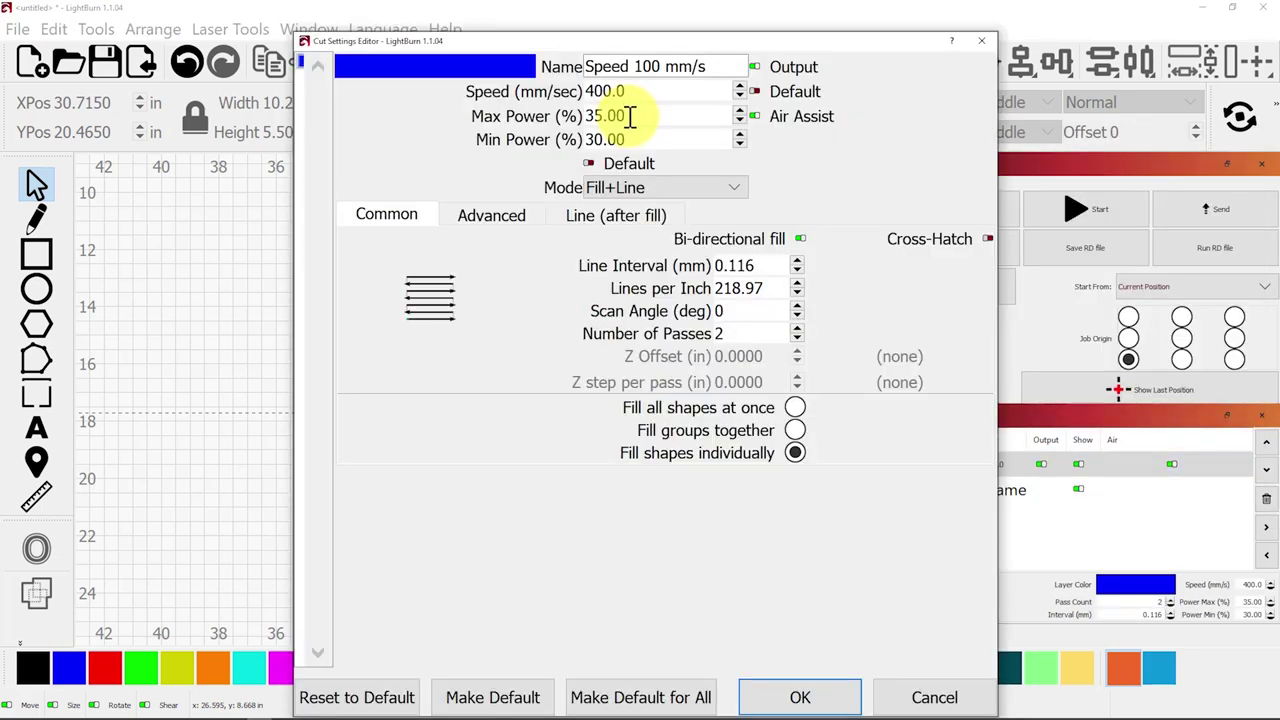
left_click(655, 222)
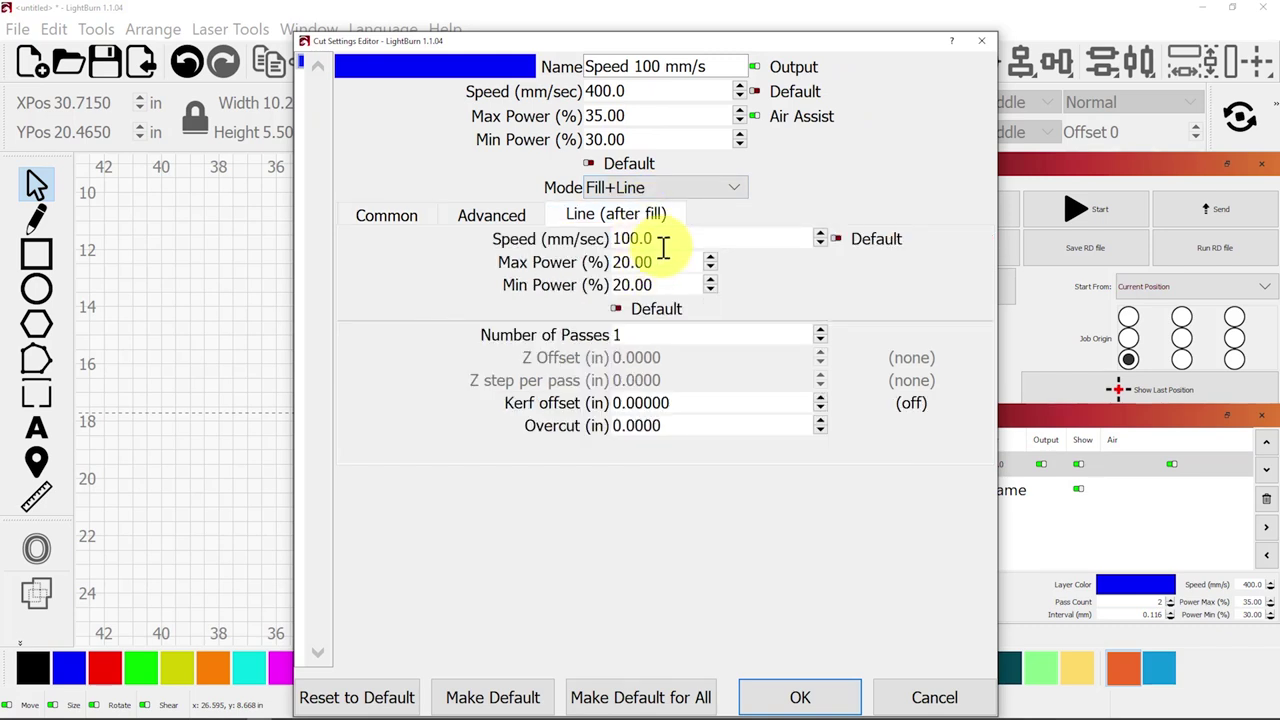
left_click_drag(656, 238, 605, 236)
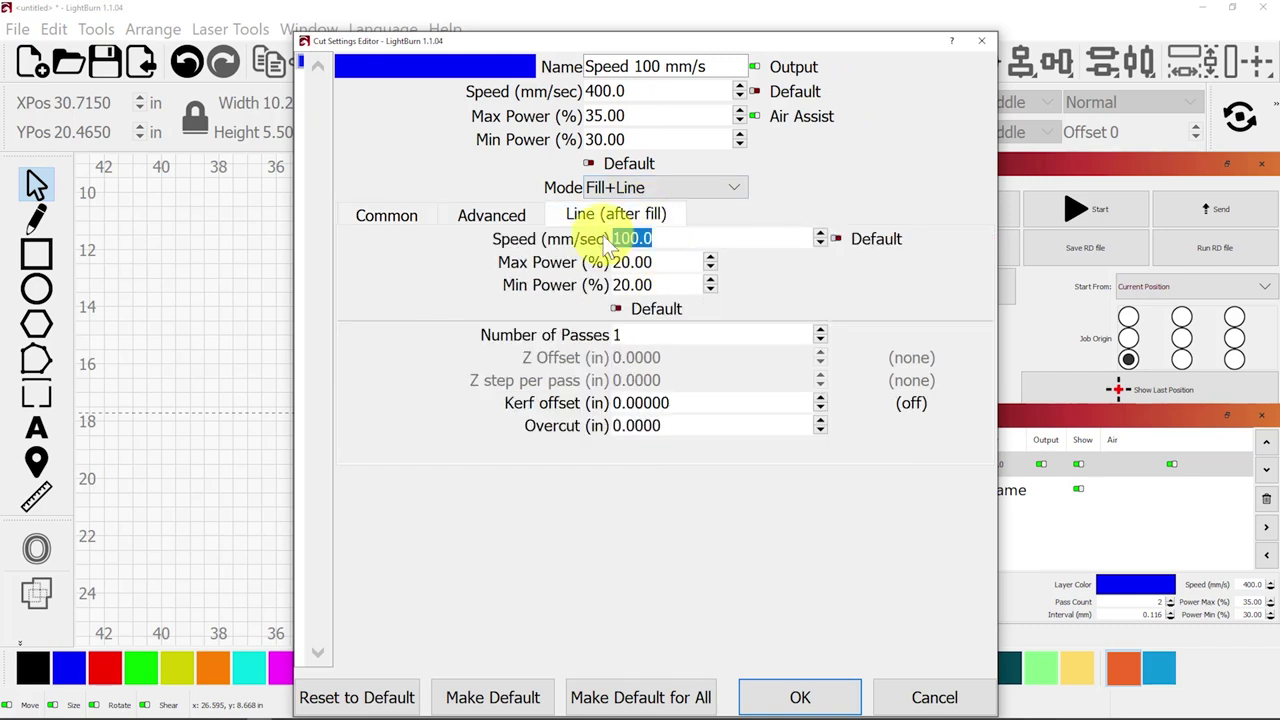
type("300")
left_click_drag(652, 284, 612, 285)
type("15")
left_click(814, 697)
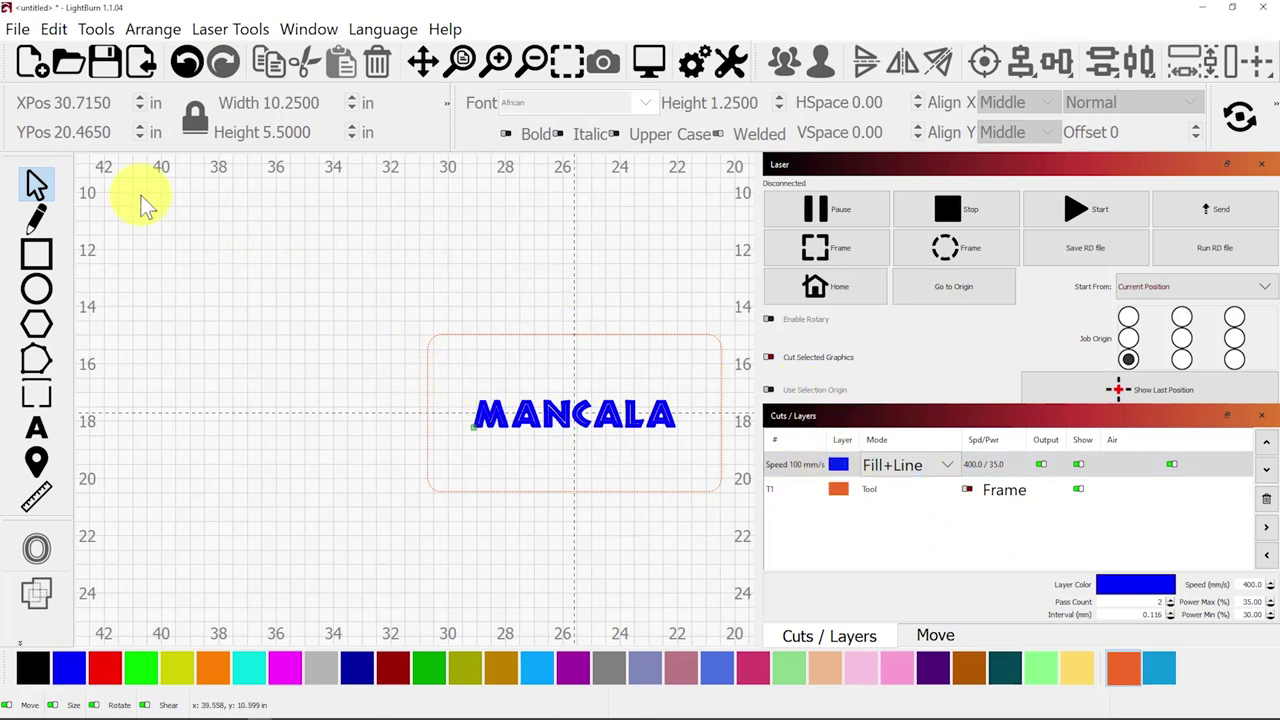
- Save the project as Mancala Logo in the LightBurn Legacy Project (*.lbrn) format
key("ctrl+s")
type("Mana")
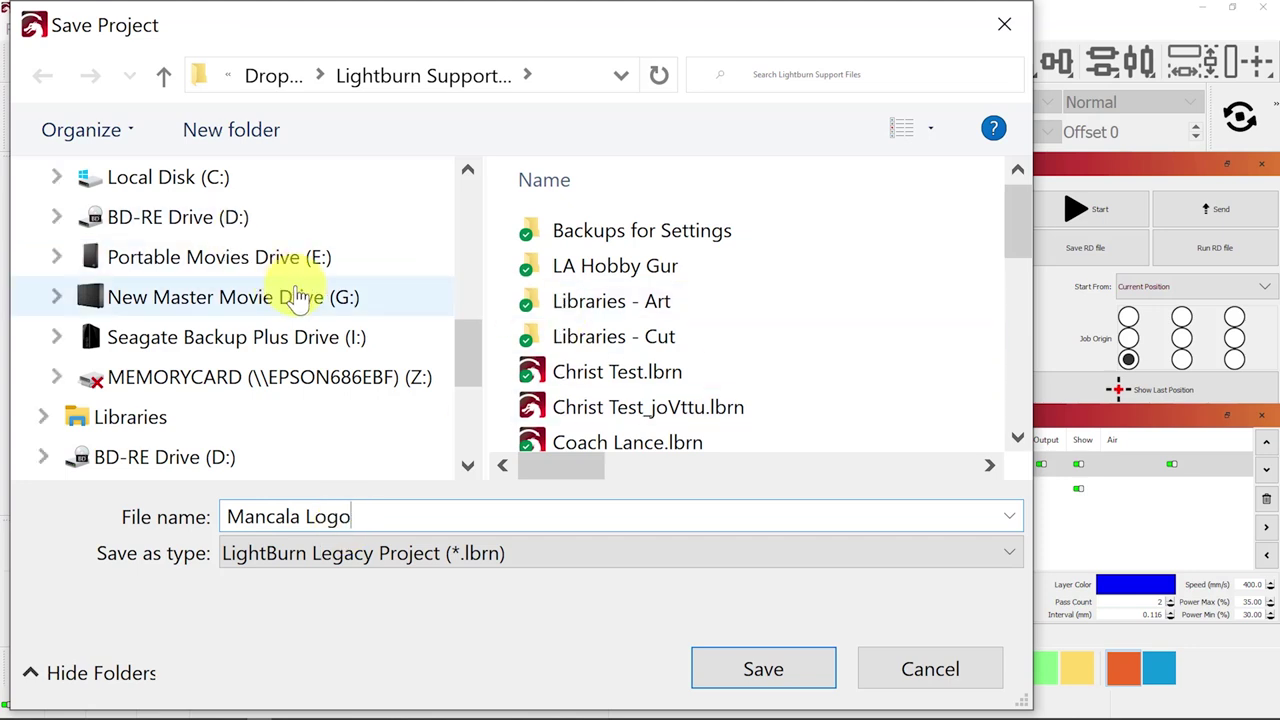
scroll(294, 294, "up", 5)
left_click(133, 284)
left_click(734, 664)
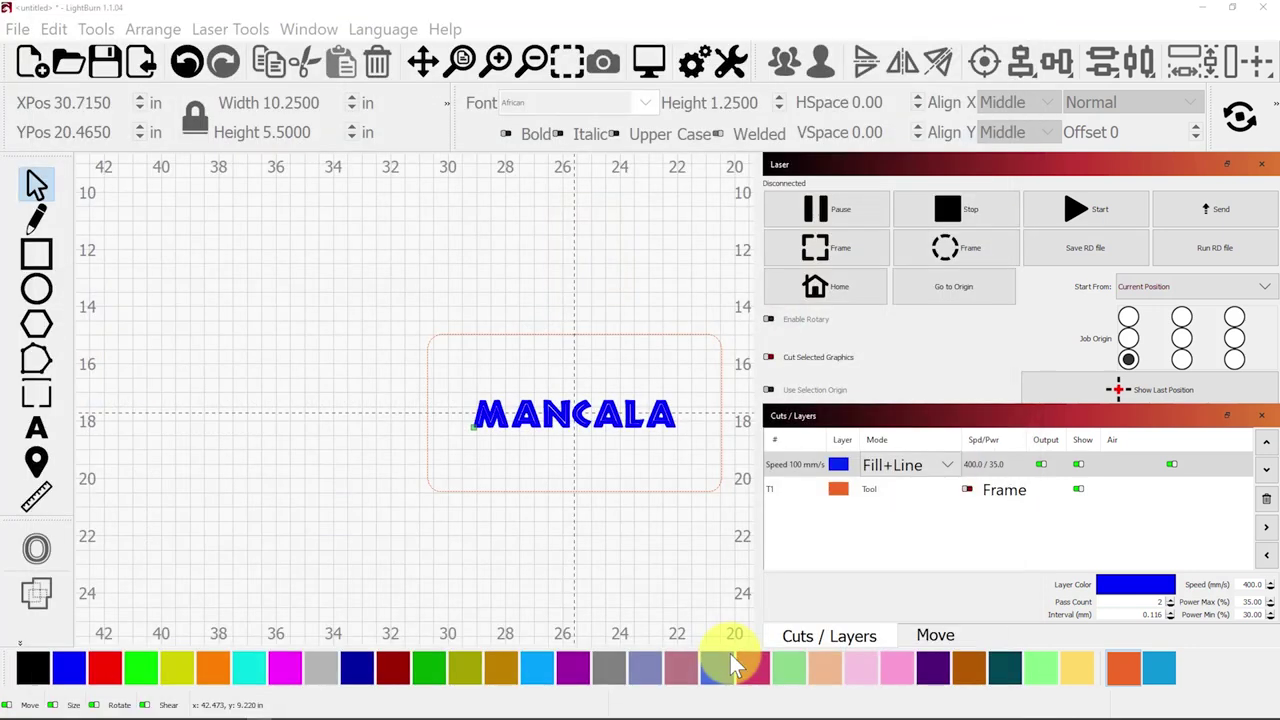